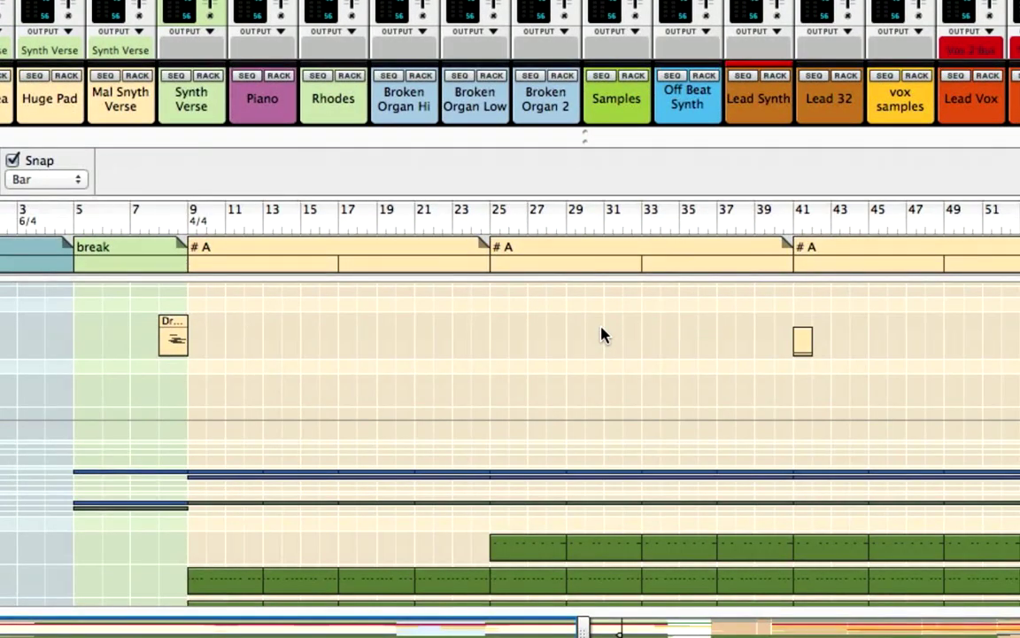
- Select the Samples channel and play the song from about bar 39, then from bar 8
{"action": "scroll", "coordinate": [601, 335], "scroll_direction": "up", "scroll_amount": 2}
{"action": "scroll", "coordinate": [601, 335], "scroll_direction": "left", "scroll_amount": 2}
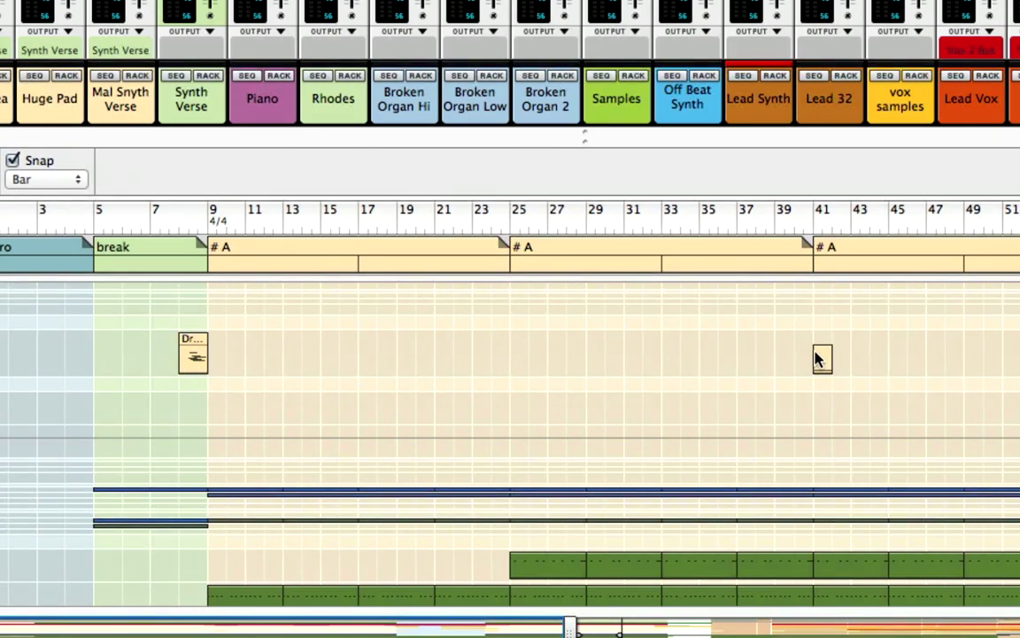
{"action": "left_click", "coordinate": [800, 217]}
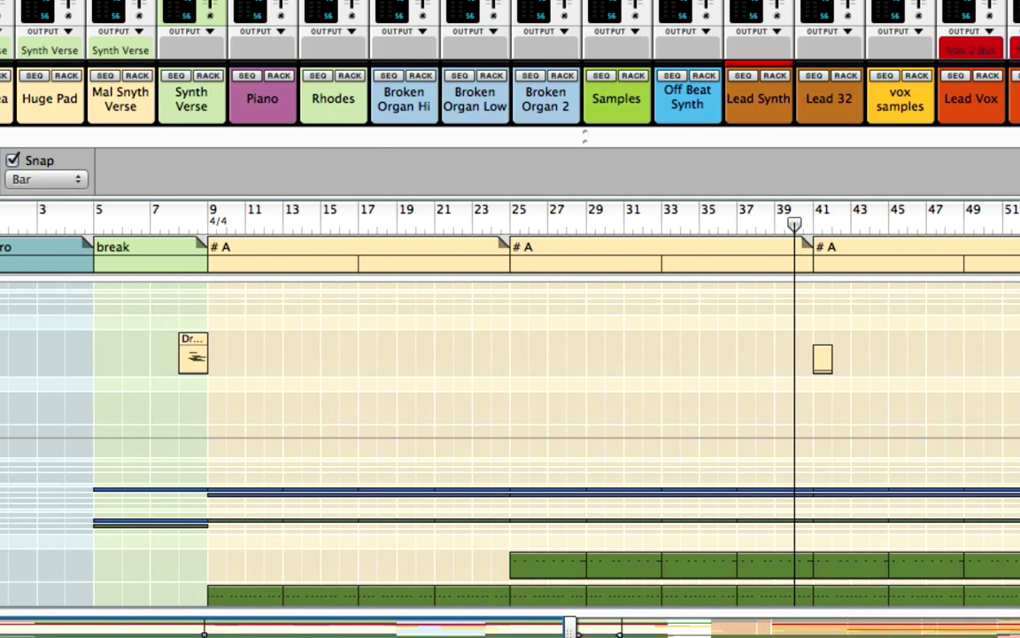
{"action": "left_click", "coordinate": [617, 98]}
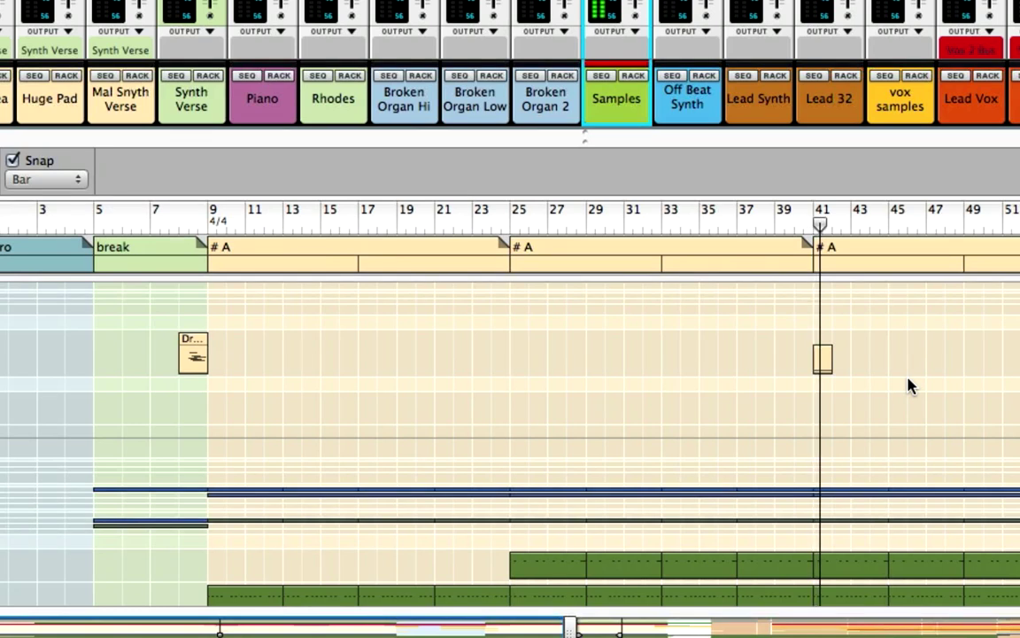
{"action": "left_click", "coordinate": [793, 224]}
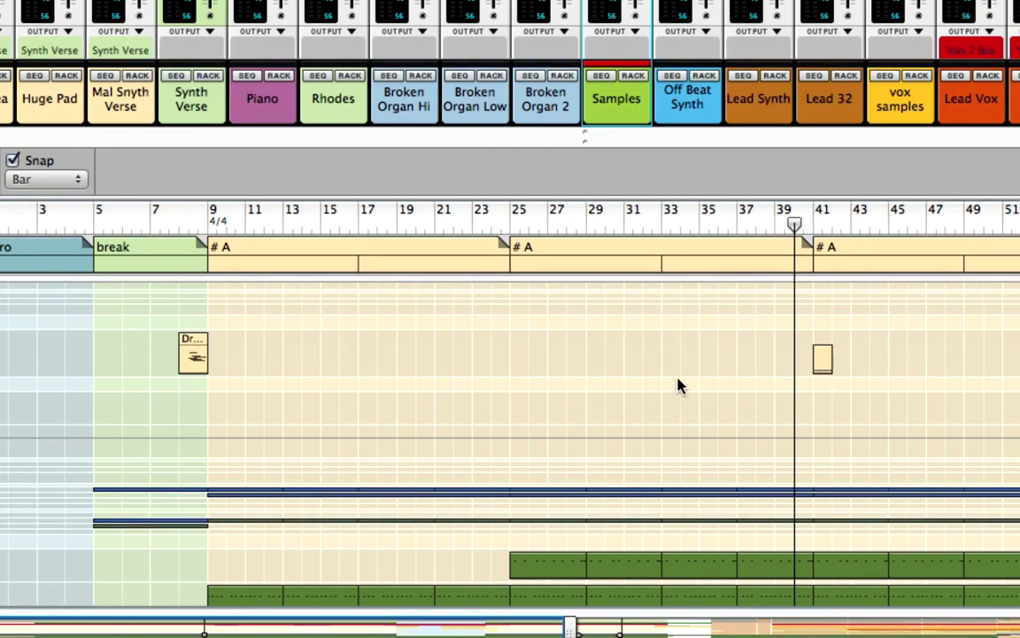
{"action": "key", "text": "space"}
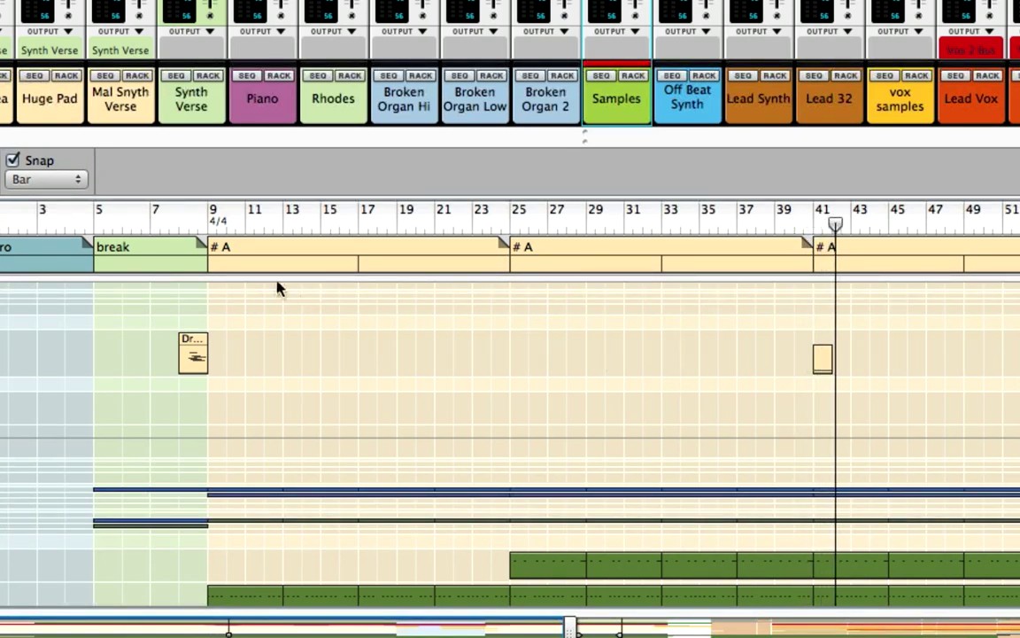
{"action": "left_click", "coordinate": [168, 222]}
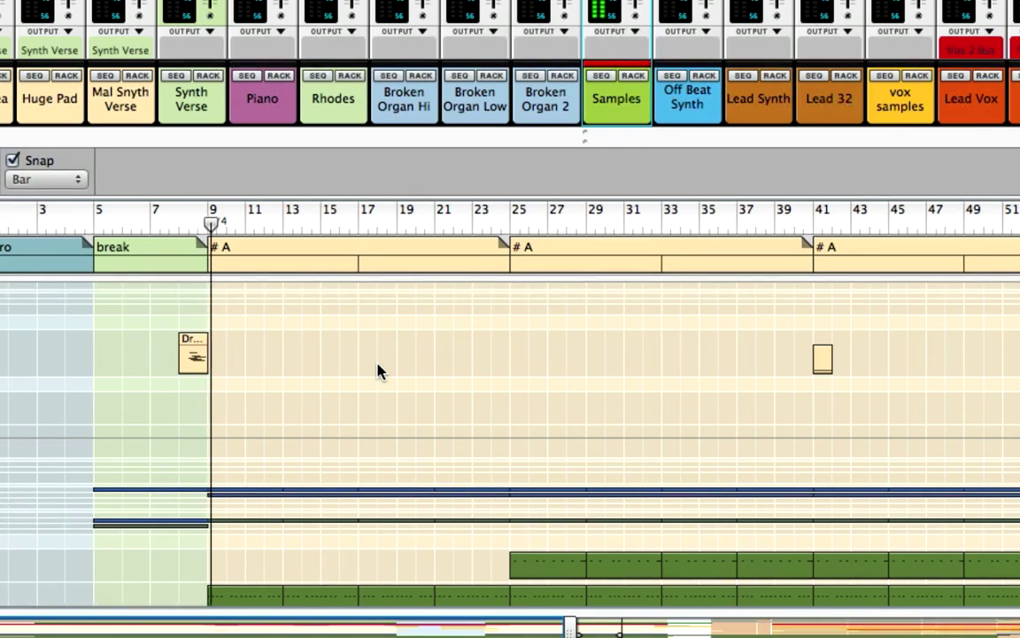
{"action": "left_click", "coordinate": [175, 226]}
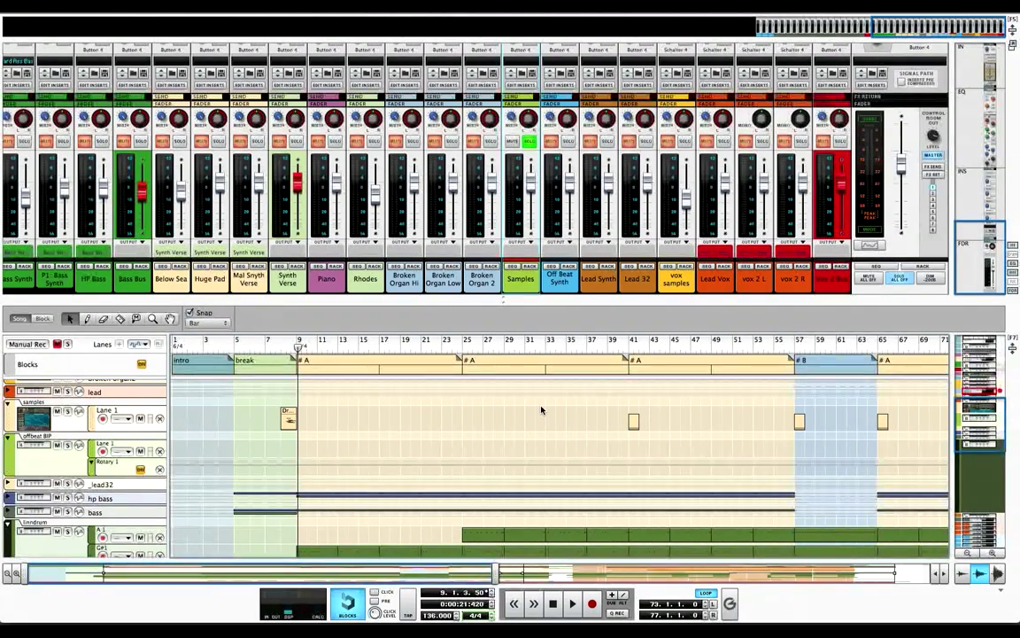
- Duplicate the Samples channel and track, and rename the original channel 'Sample Intro'
{"action": "right_click", "coordinate": [523, 282]}
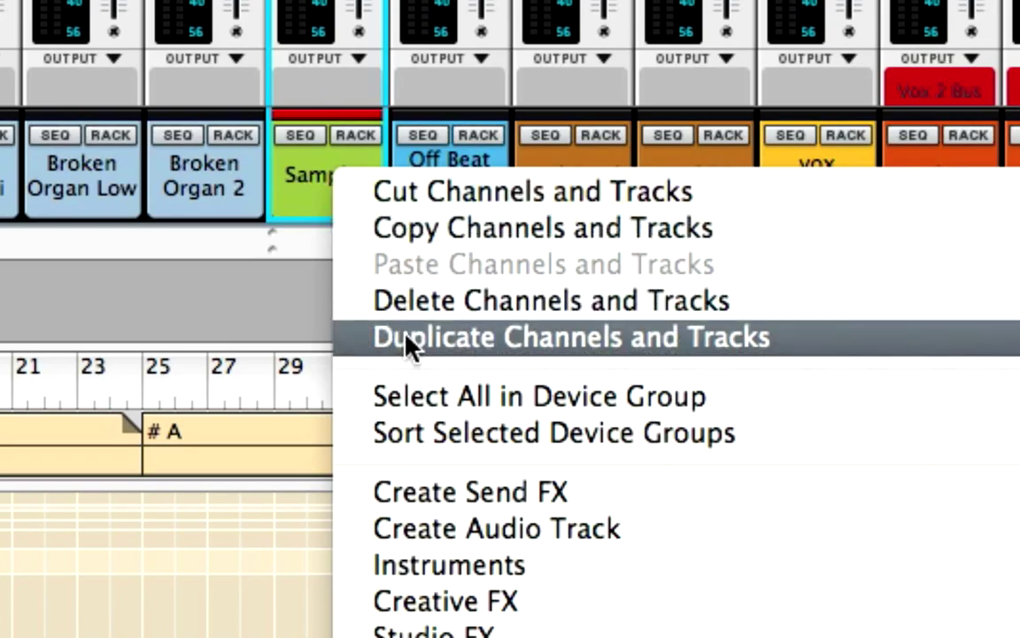
{"action": "left_click", "coordinate": [405, 345]}
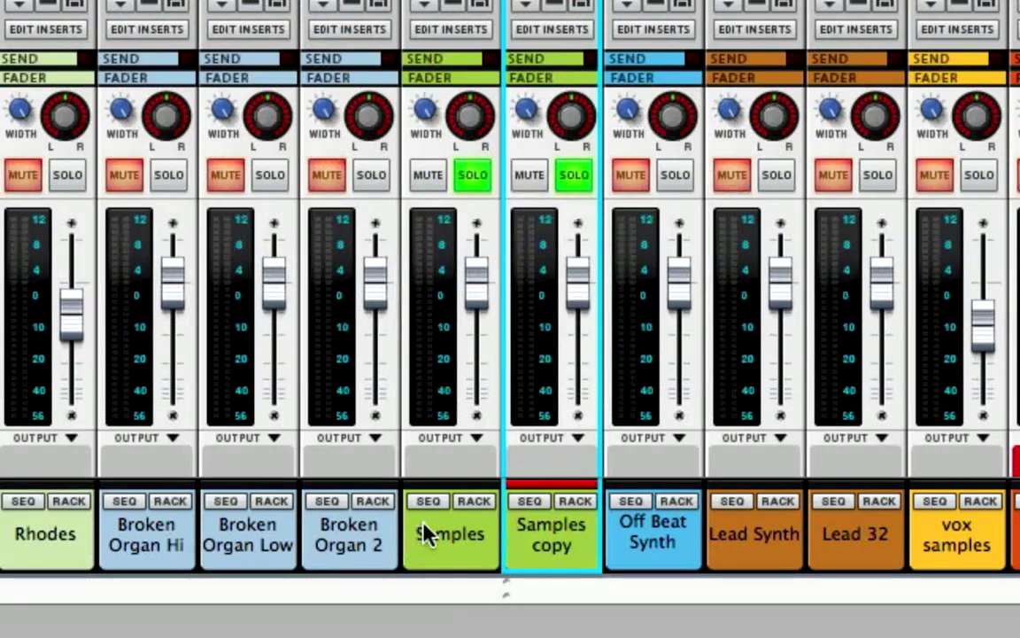
{"action": "double_click", "coordinate": [444, 537]}
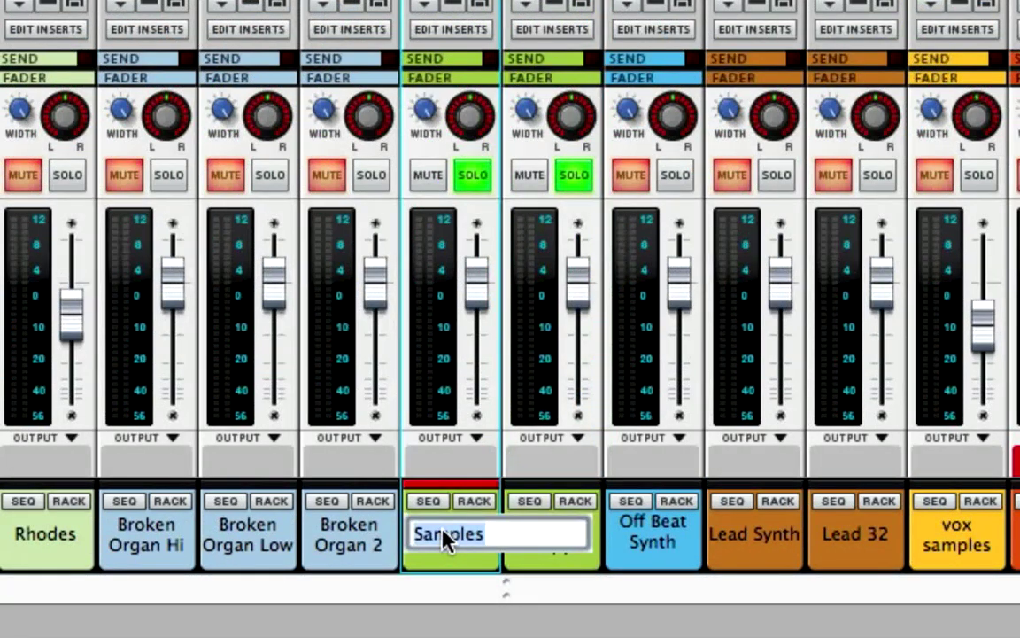
{"action": "type", "text": "Sample "}
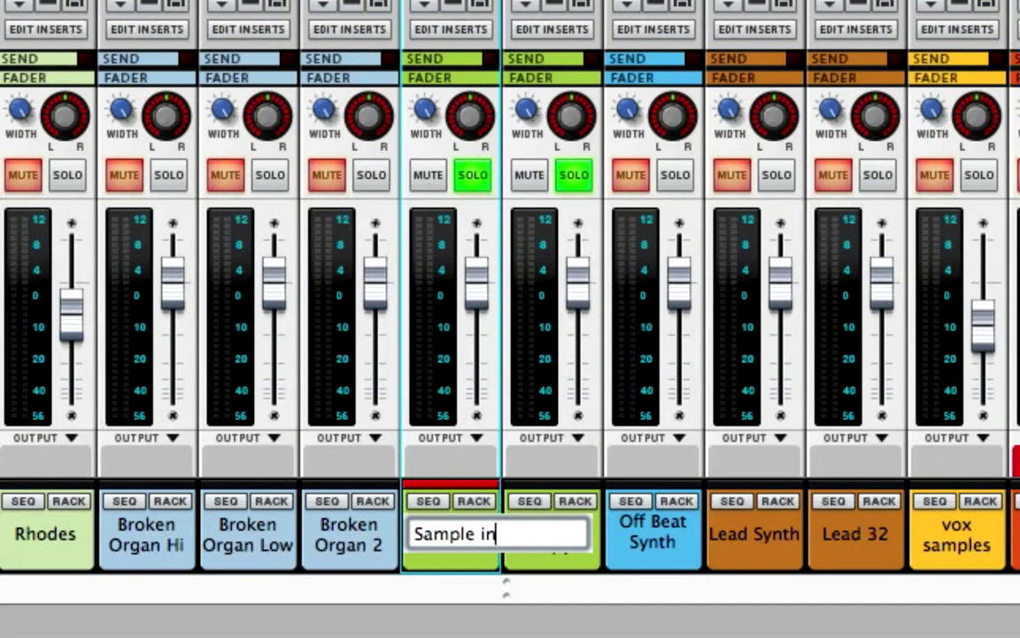
{"action": "type", "text": "Intro"}
{"action": "key", "text": "Return"}
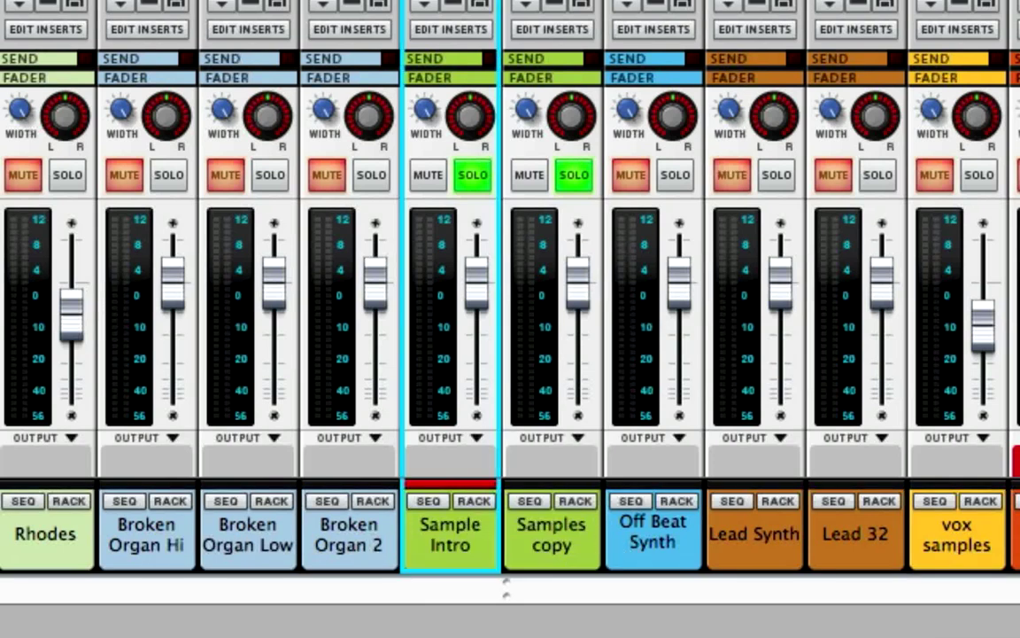
- Rename the duplicated channel 'Sample Ride'
{"action": "double_click", "coordinate": [558, 541]}
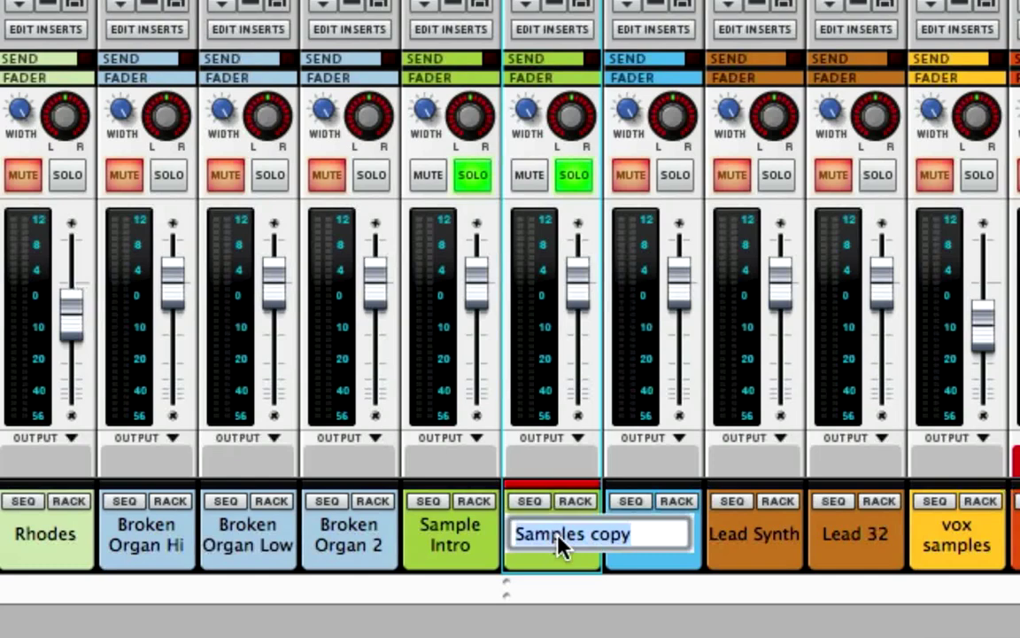
{"action": "type", "text": "Sample Ride"}
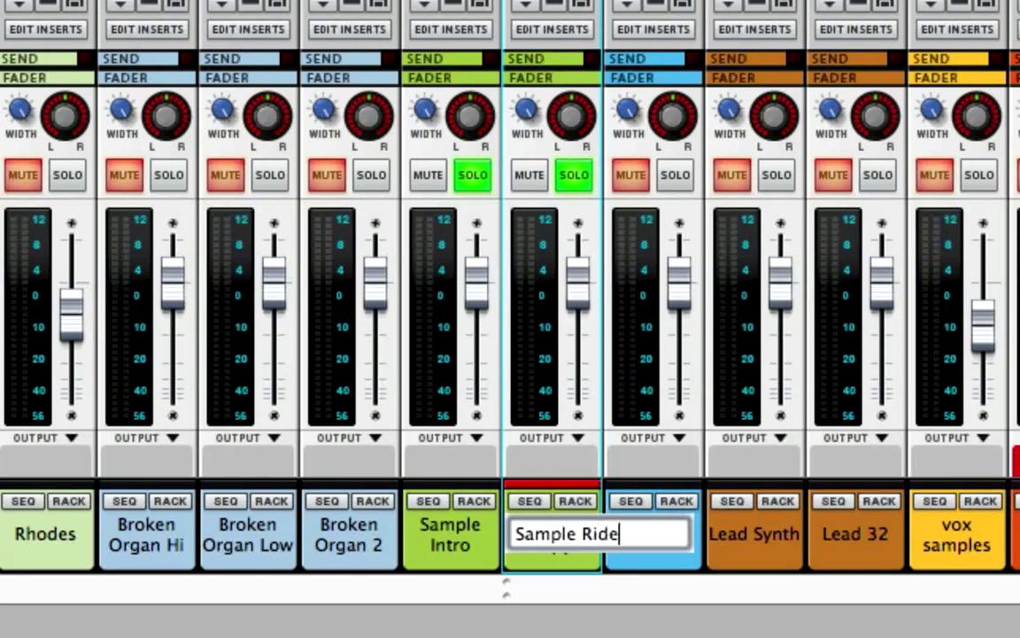
{"action": "key", "text": "Return"}
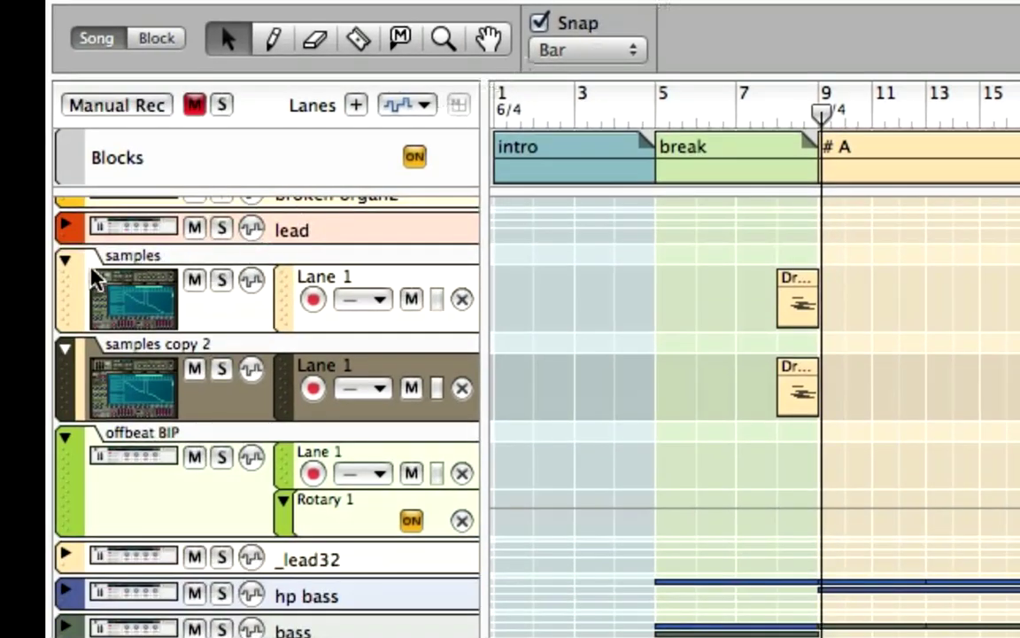
- Rename the samples track 'Sample Intro' and the samples copy 2 track 'Sample Ride'
{"action": "left_click", "coordinate": [122, 265]}
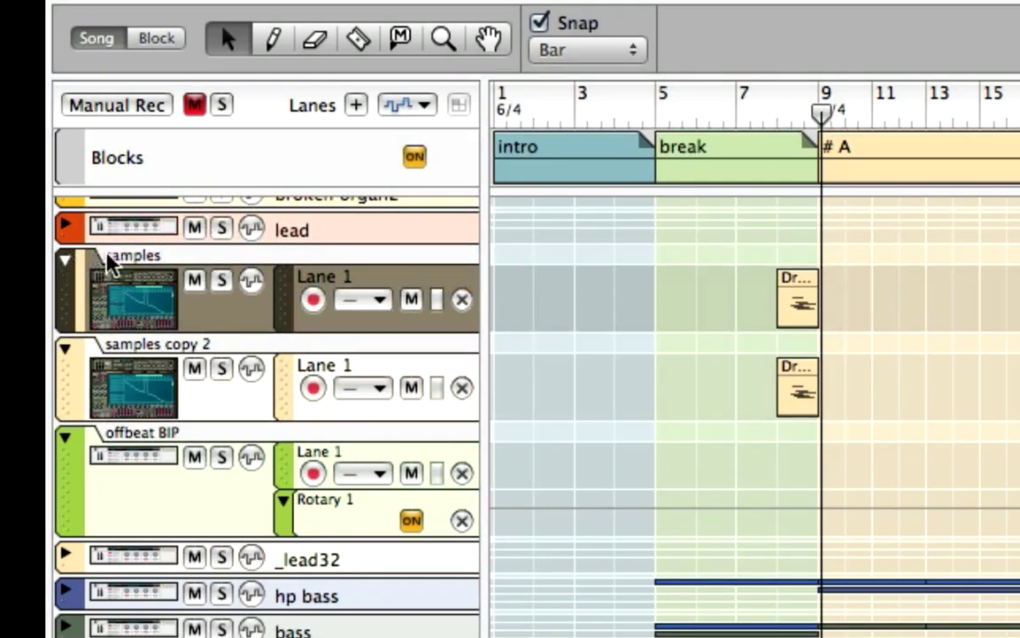
{"action": "double_click", "coordinate": [149, 259]}
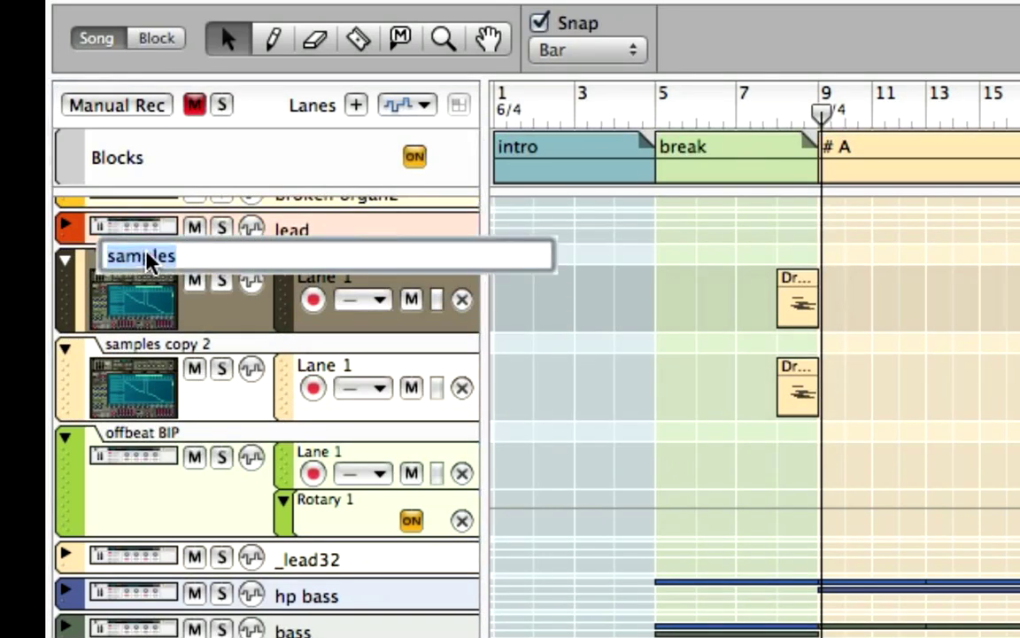
{"action": "type", "text": "Sample "}
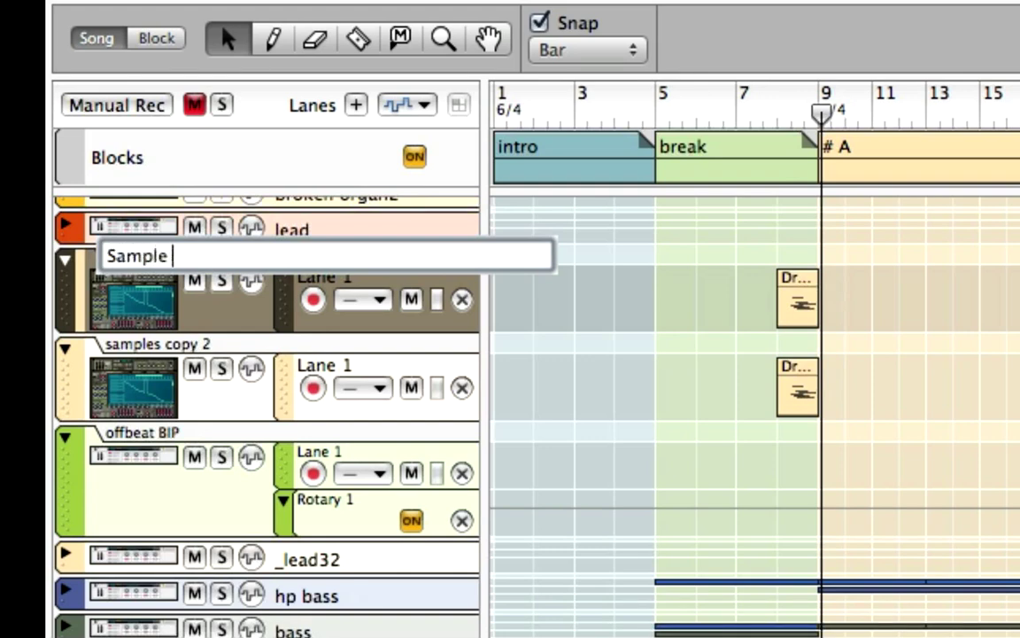
{"action": "type", "text": "Intro"}
{"action": "key", "text": "Return"}
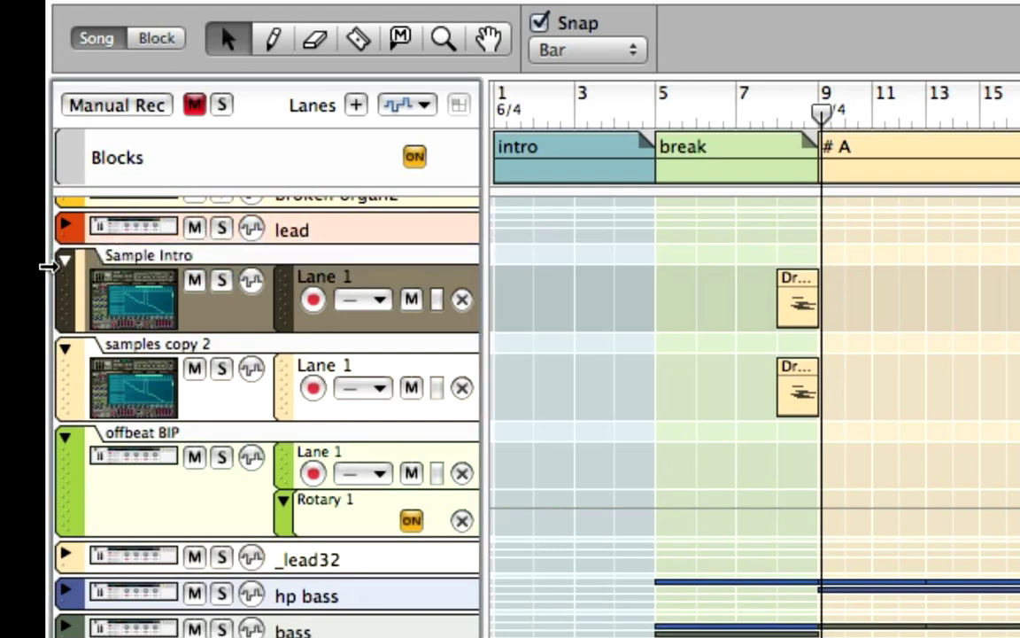
{"action": "double_click", "coordinate": [149, 347]}
{"action": "type", "text": "S"}
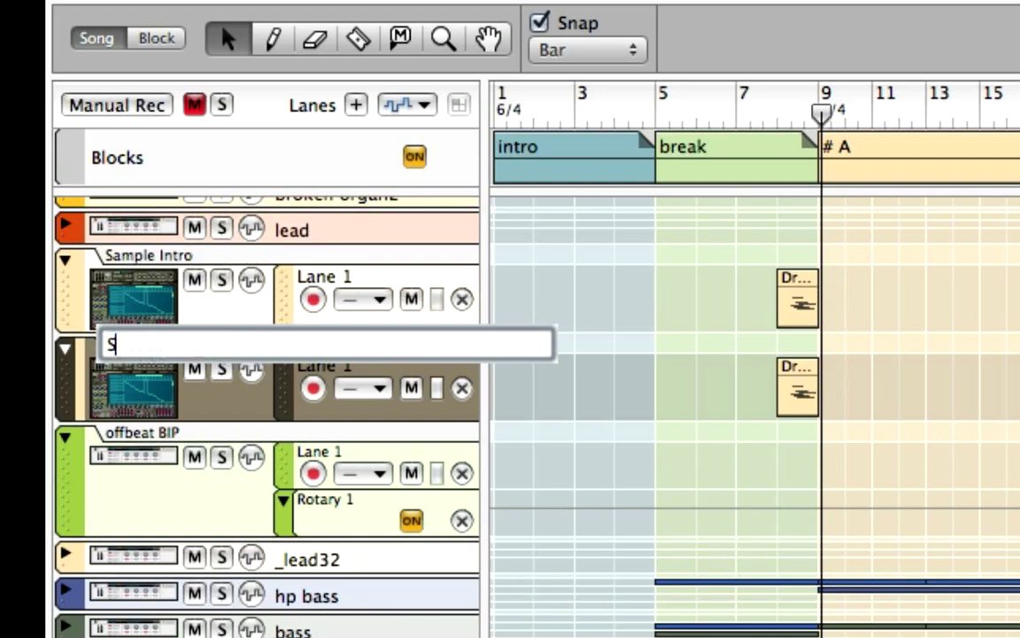
{"action": "type", "text": "ample"}
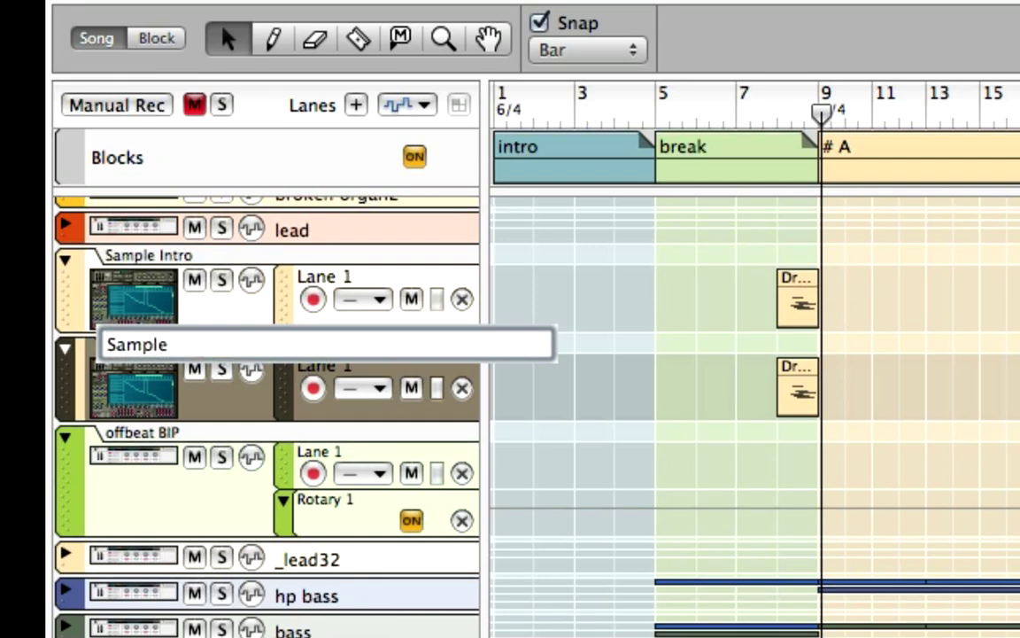
{"action": "type", "text": " Ride"}
{"action": "key", "text": "Return"}
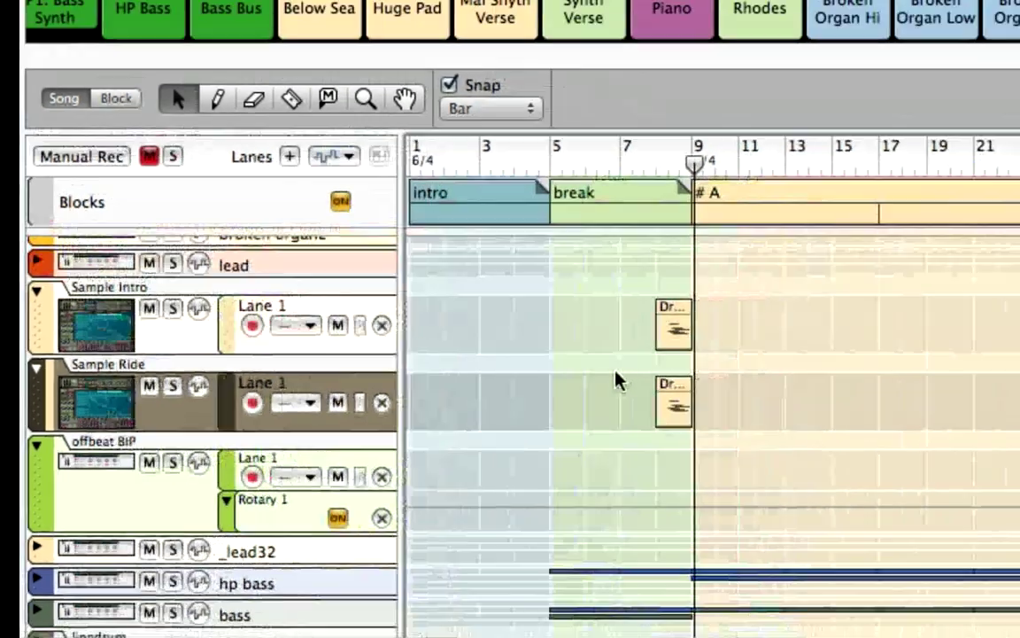
- Delete Sample Ride's bar-8 clip and select Sample Intro's clips from bar 41 onward
{"action": "left_click_drag", "start_coordinate": [617, 380], "coordinate": [766, 403]}
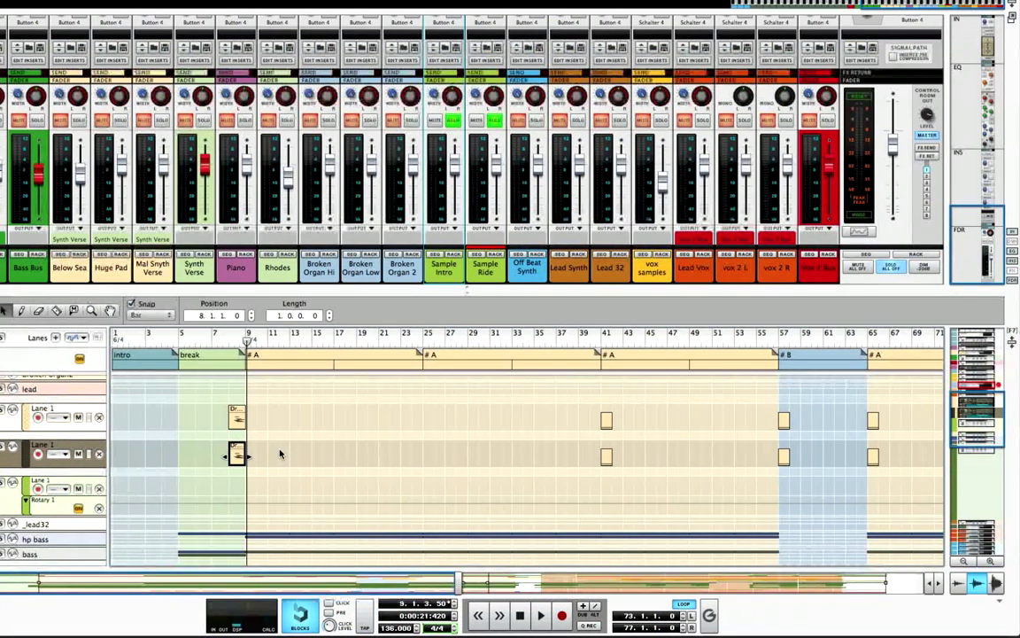
{"action": "key", "text": "Delete"}
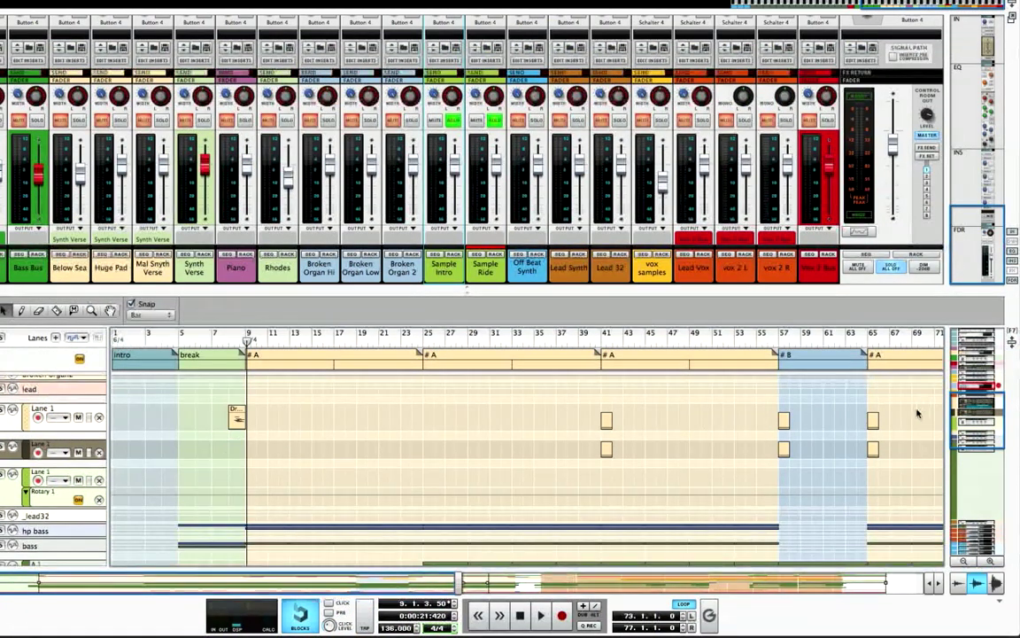
{"action": "scroll", "coordinate": [719, 462], "scroll_direction": "down", "scroll_amount": 5}
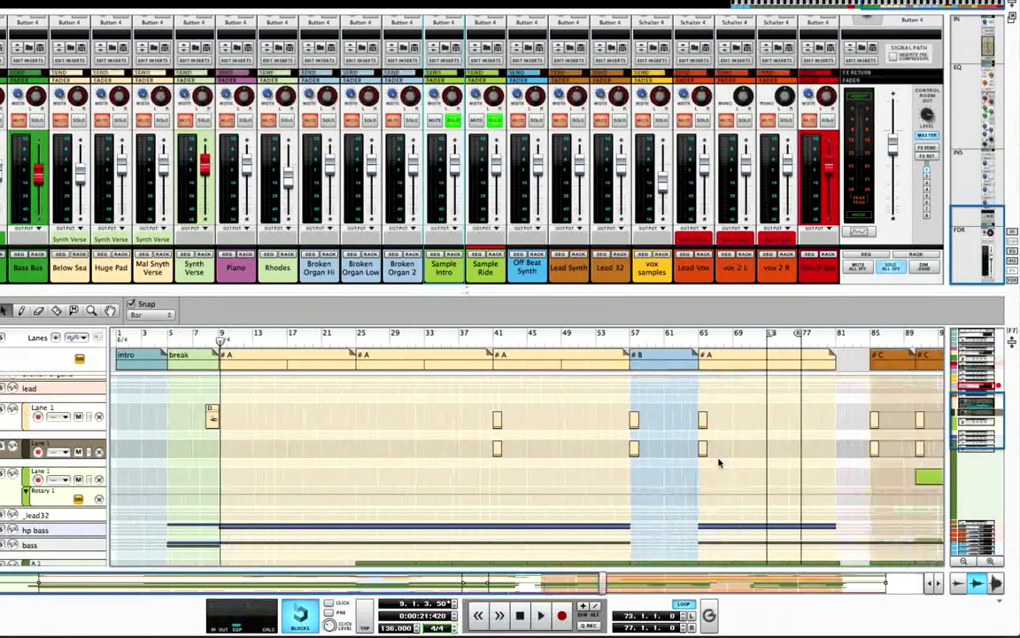
{"action": "scroll", "coordinate": [713, 459], "scroll_direction": "down", "scroll_amount": 2}
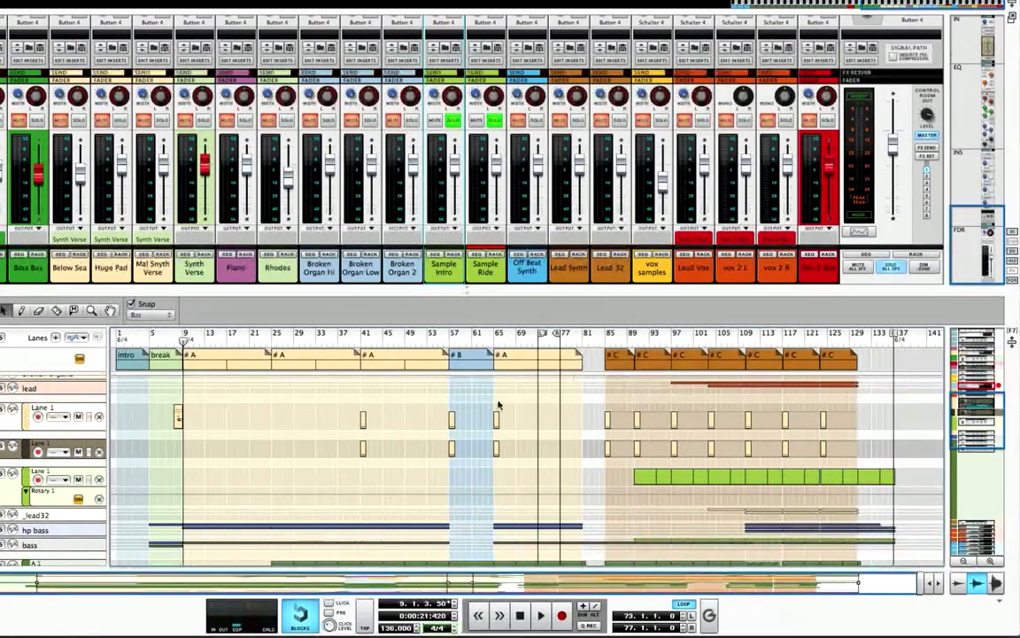
{"action": "left_click_drag", "start_coordinate": [353, 431], "coordinate": [841, 406]}
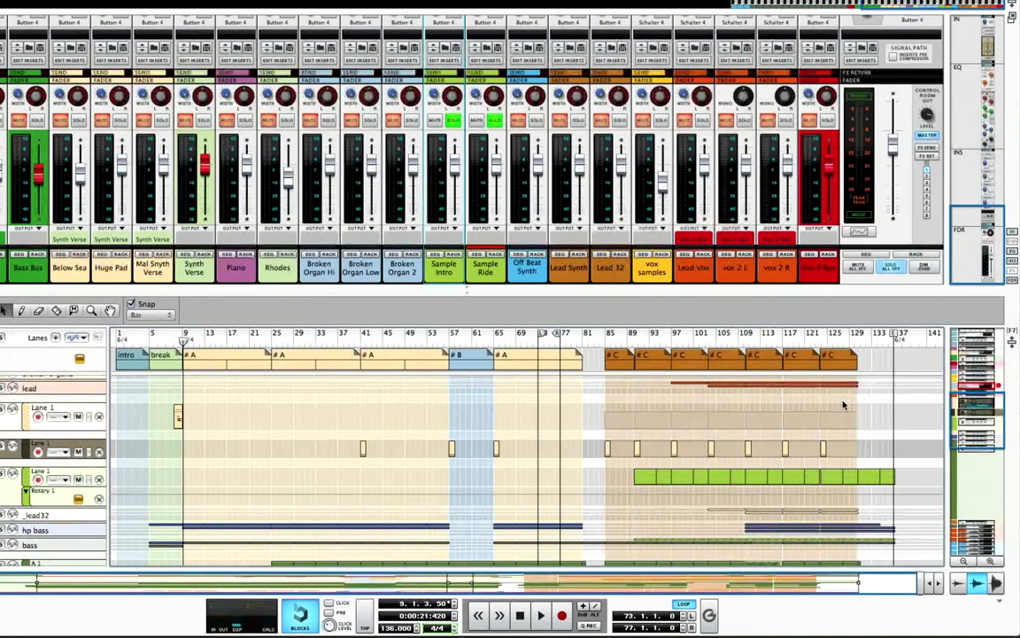
{"action": "left_click", "coordinate": [574, 449]}
{"action": "scroll", "coordinate": [505, 420], "scroll_direction": "down", "scroll_amount": 3}
{"action": "scroll", "coordinate": [489, 438], "scroll_direction": "up", "scroll_amount": 5}
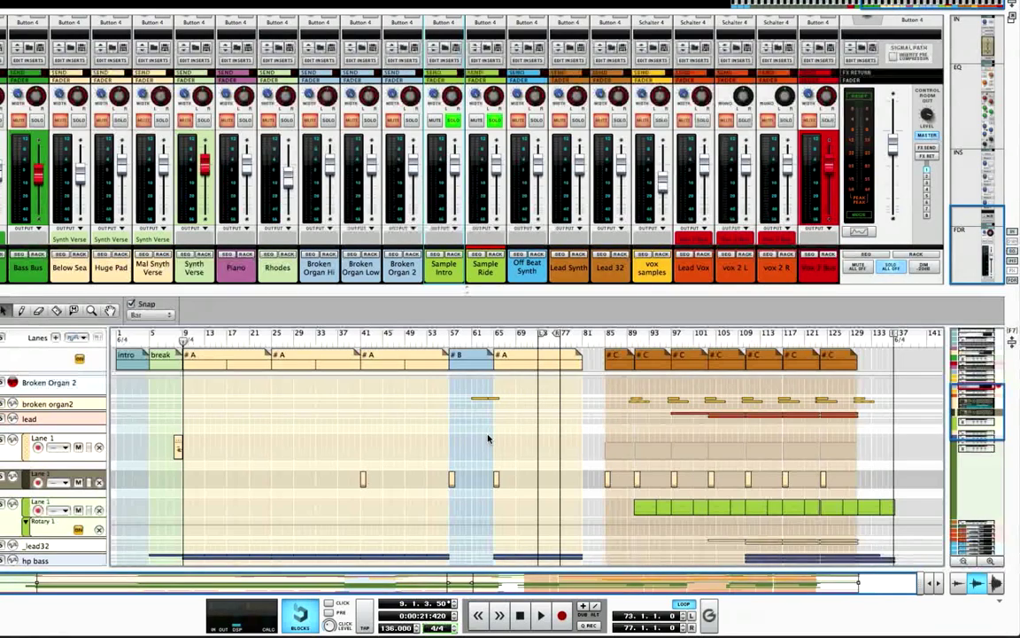
- Audition the Cym2br.aif zone in the NN-XT Piano and reset its pan to 0%
{"action": "key", "text": "F6"}
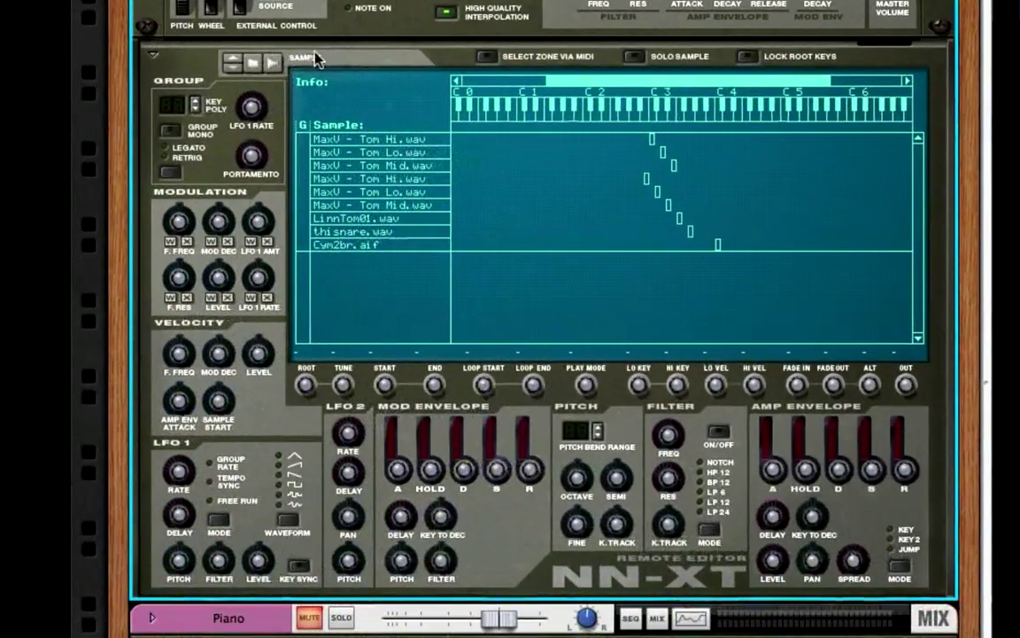
{"action": "left_click", "coordinate": [344, 246]}
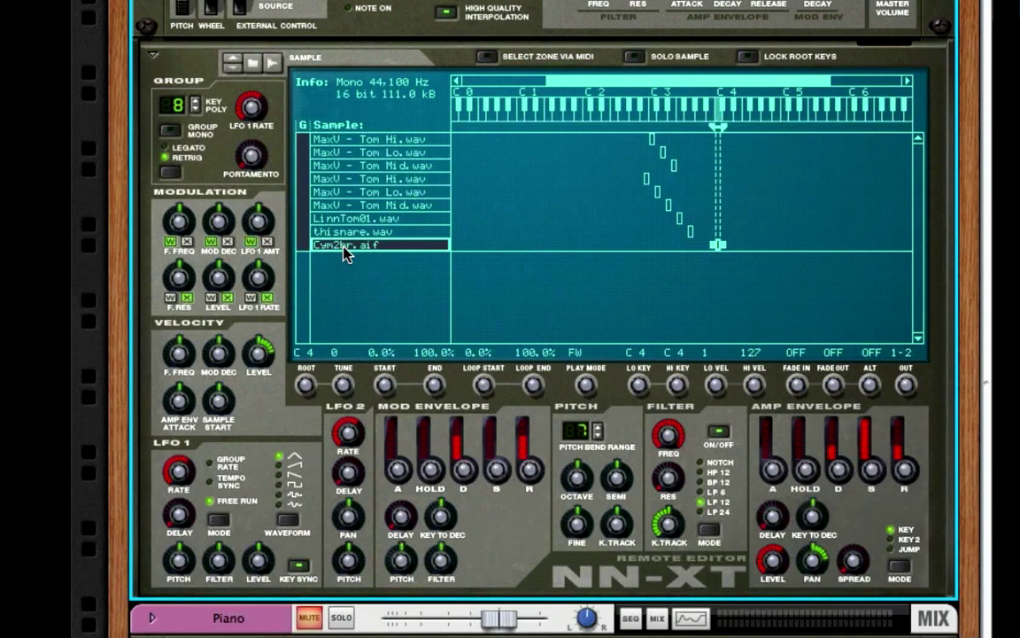
{"action": "right_click", "coordinate": [345, 255]}
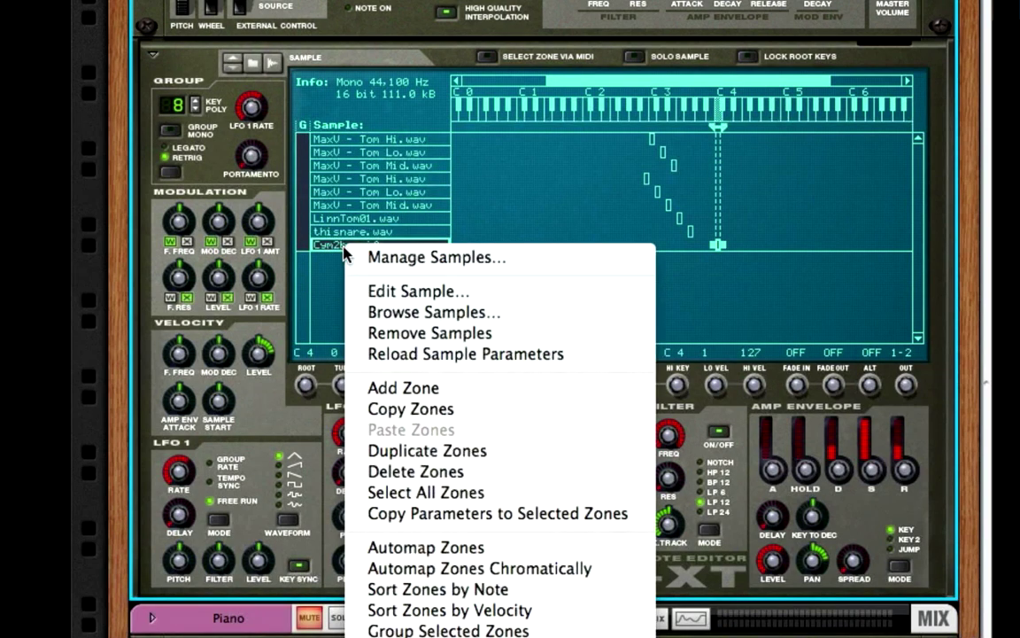
{"action": "left_click", "coordinate": [389, 295]}
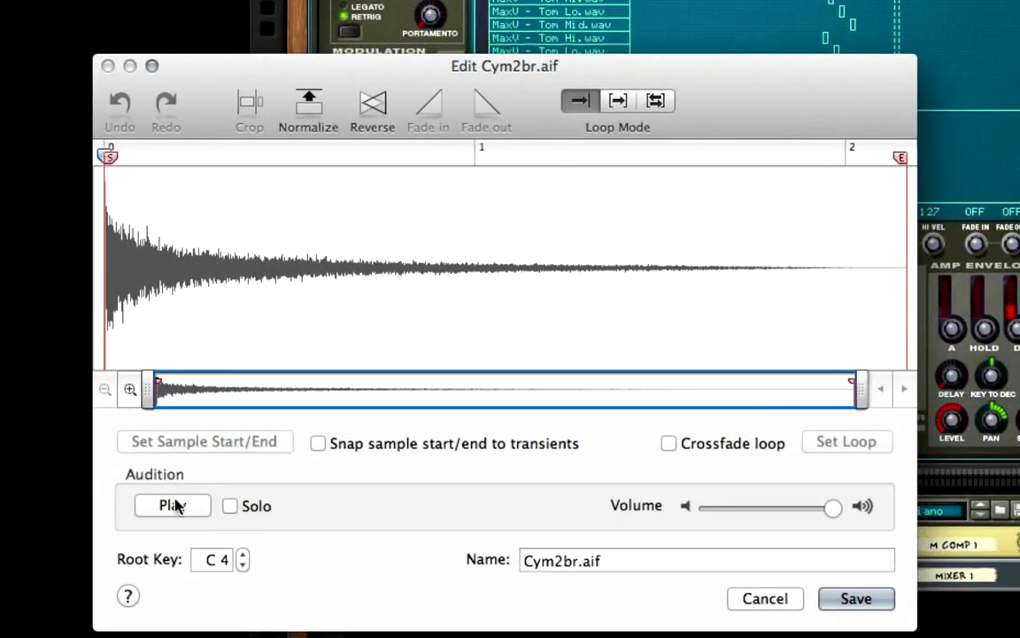
{"action": "left_click", "coordinate": [175, 505]}
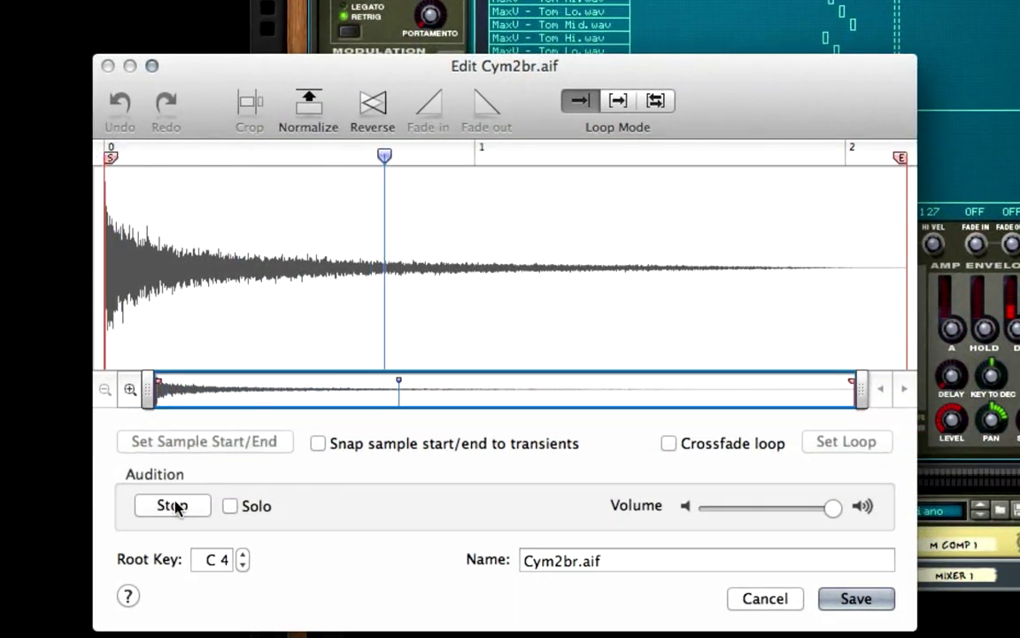
{"action": "left_click", "coordinate": [767, 604]}
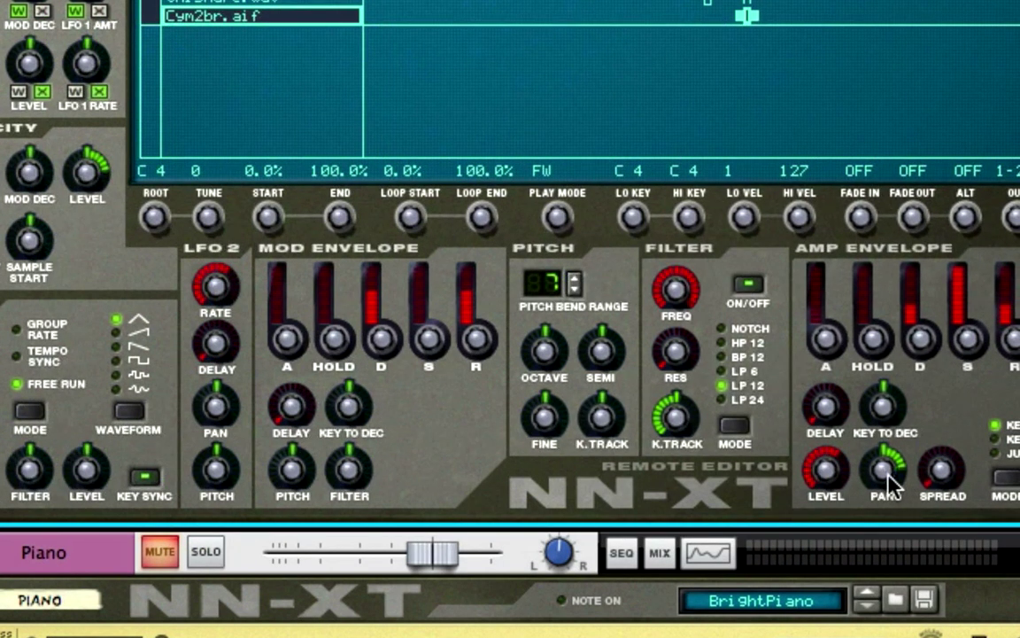
{"action": "mouse_move", "coordinate": [886, 485]}
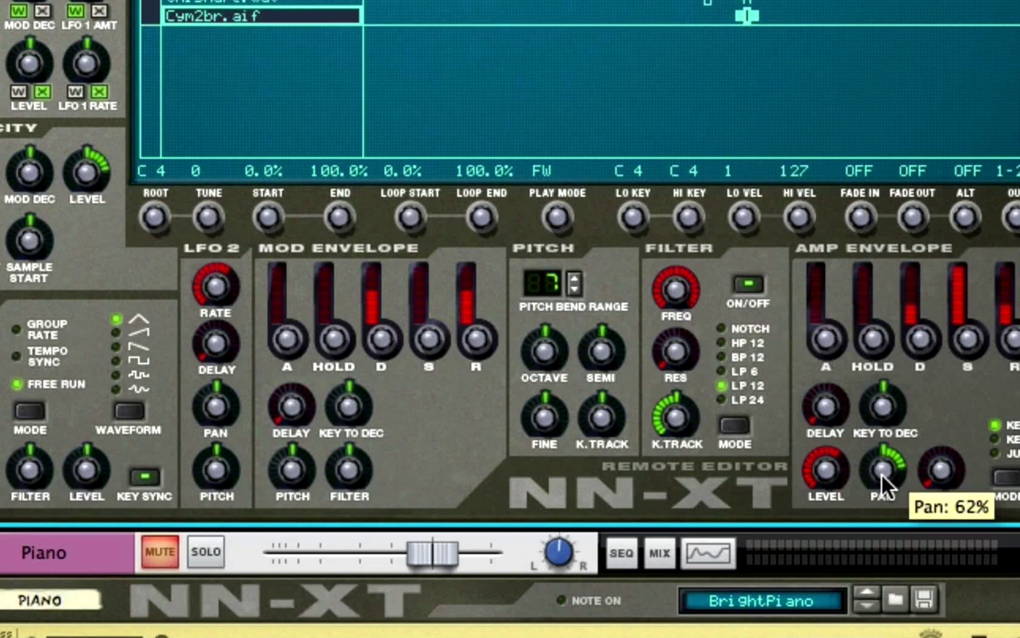
{"action": "left_click", "coordinate": [886, 486], "text": "super"}
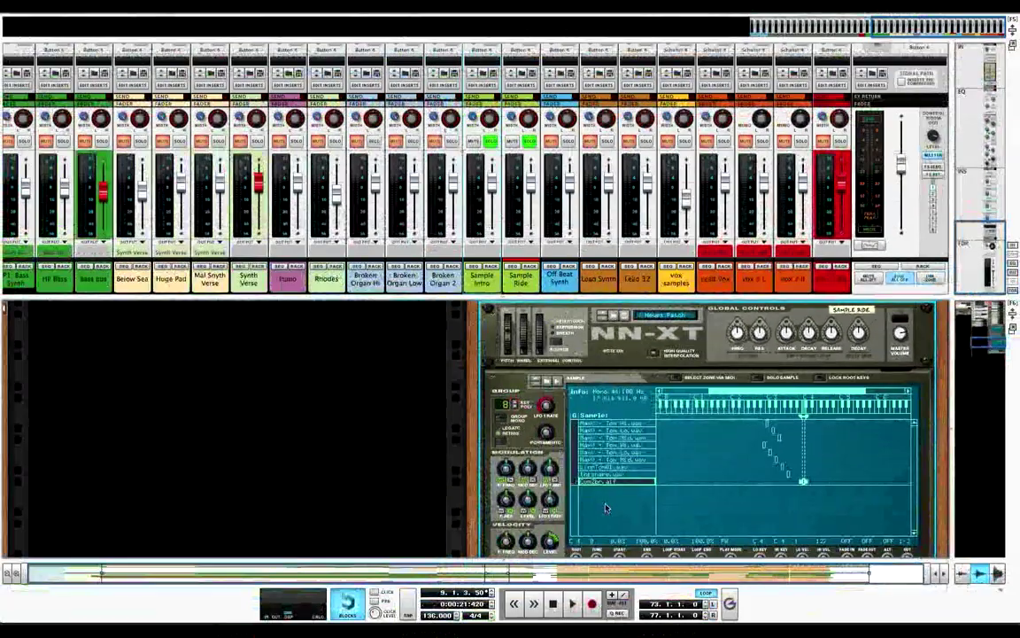
- Unsolo Sample Ride and start playback from bar 41 in the sequencer view
{"action": "key", "text": "F7"}
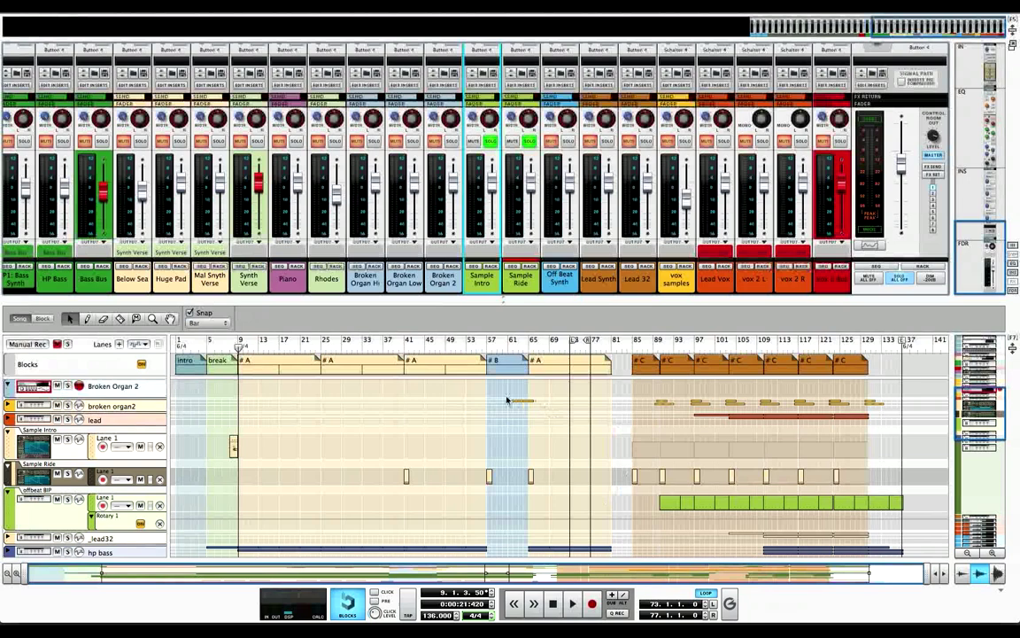
{"action": "left_click", "coordinate": [401, 344]}
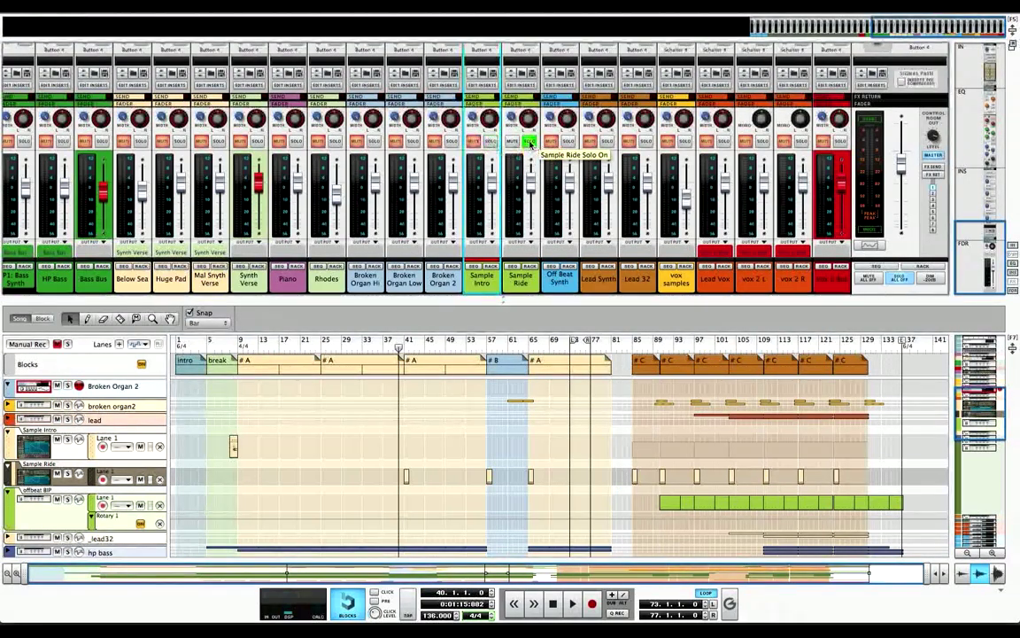
{"action": "left_click", "coordinate": [529, 142]}
{"action": "key", "text": "space"}
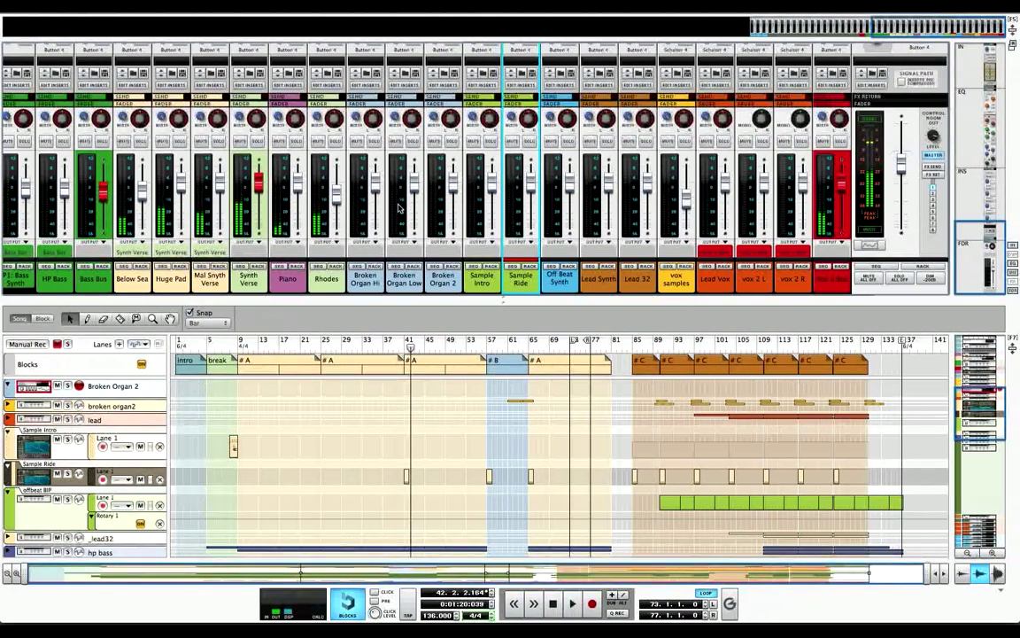
- Solo the Ride channel and move the playhead back to about bar 38
{"action": "scroll", "coordinate": [403, 221], "scroll_direction": "left", "scroll_amount": 10}
{"action": "scroll", "coordinate": [399, 208], "scroll_direction": "right", "scroll_amount": 5}
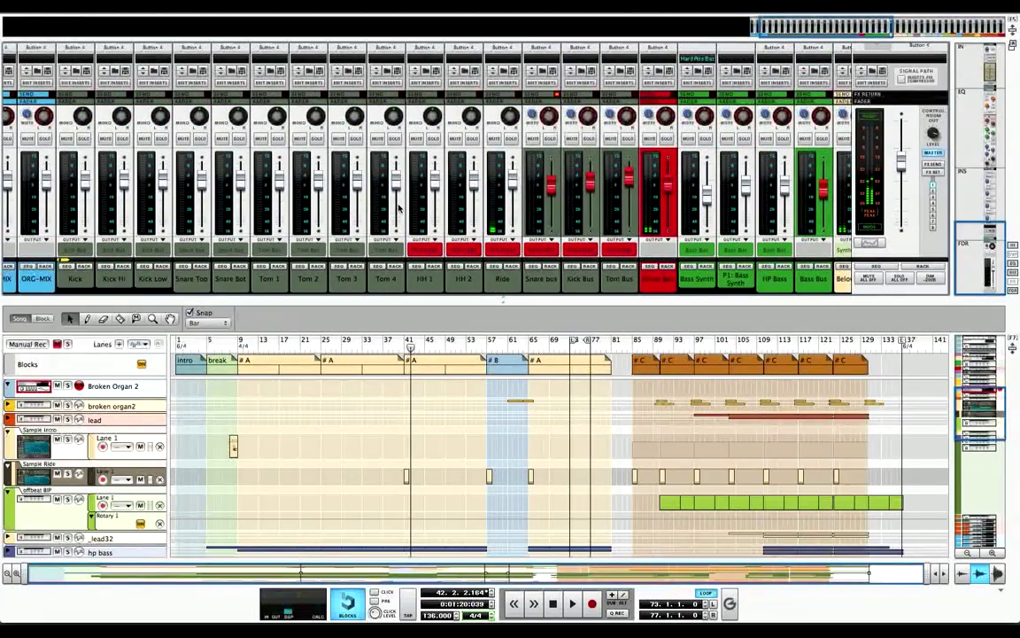
{"action": "scroll", "coordinate": [399, 208], "scroll_direction": "right", "scroll_amount": 3}
{"action": "scroll", "coordinate": [398, 209], "scroll_direction": "right", "scroll_amount": 1}
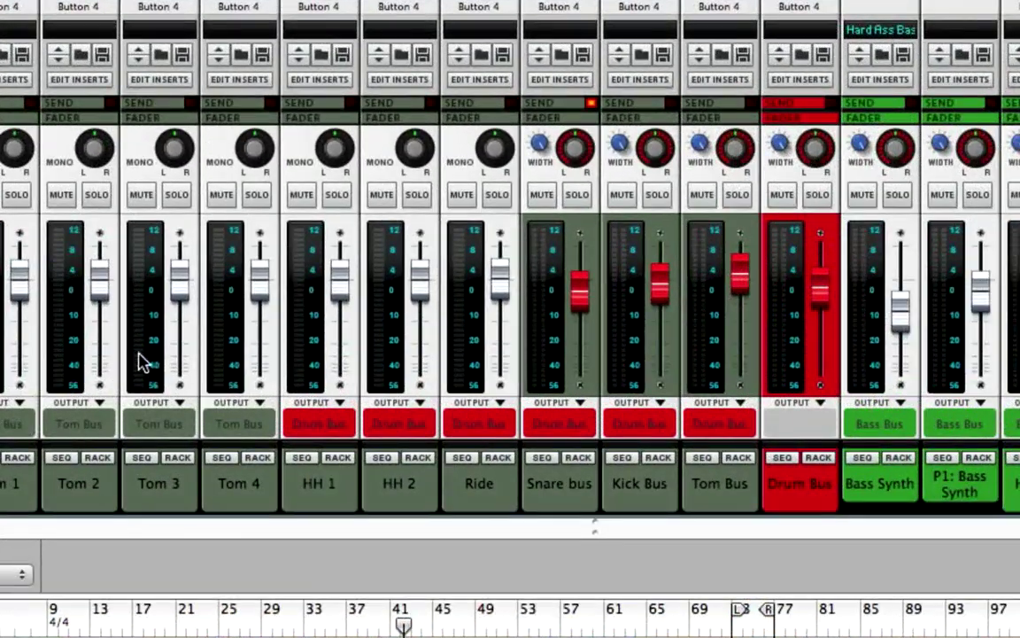
{"action": "scroll", "coordinate": [269, 364], "scroll_direction": "left", "scroll_amount": 2}
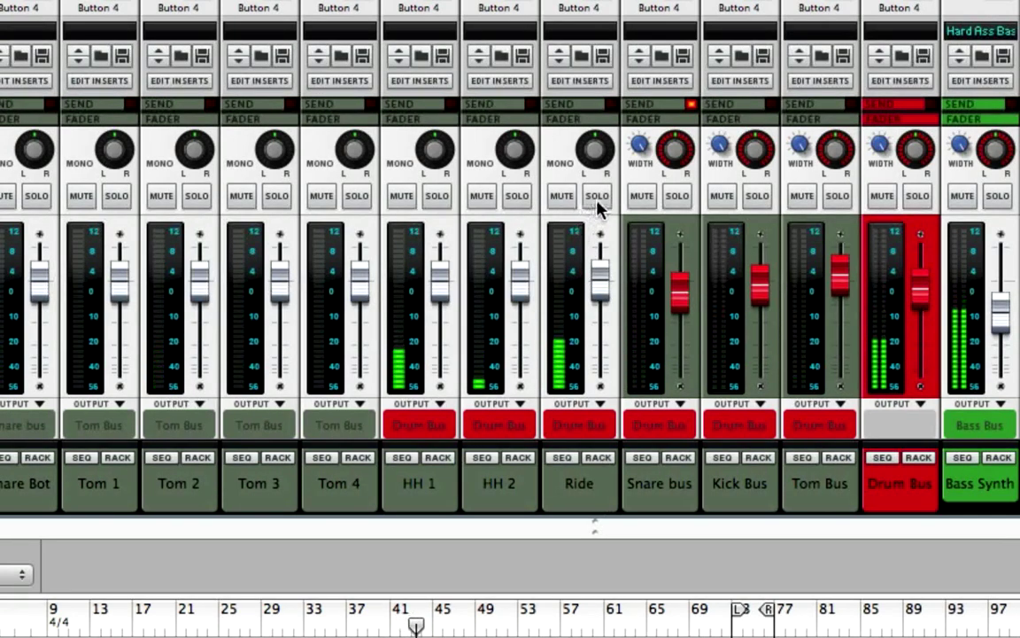
{"action": "left_click", "coordinate": [596, 196]}
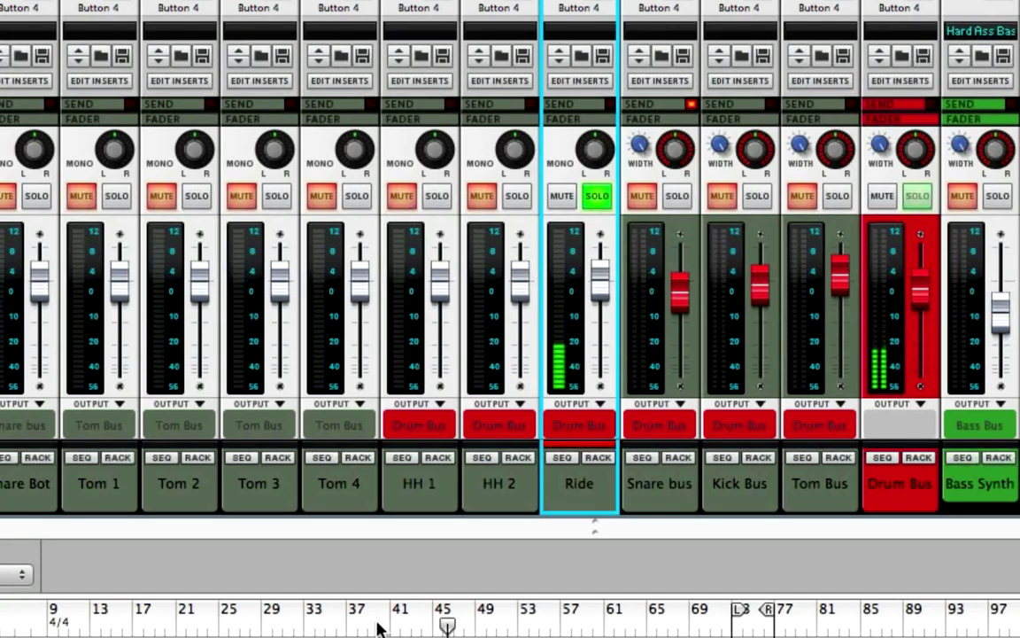
{"action": "left_click", "coordinate": [378, 627]}
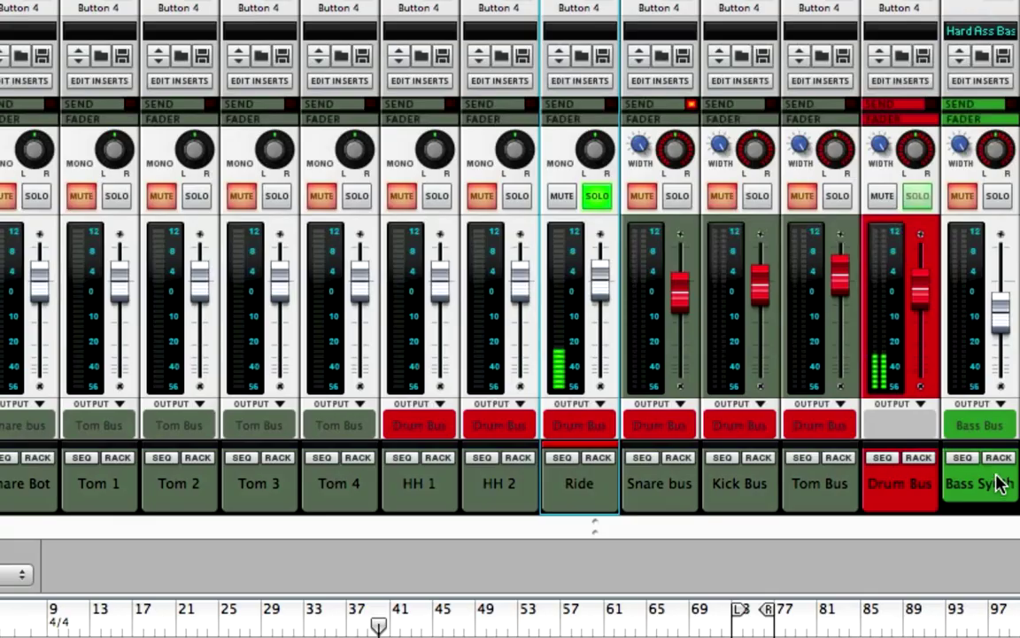
{"action": "scroll", "coordinate": [999, 474], "scroll_direction": "right", "scroll_amount": 10}
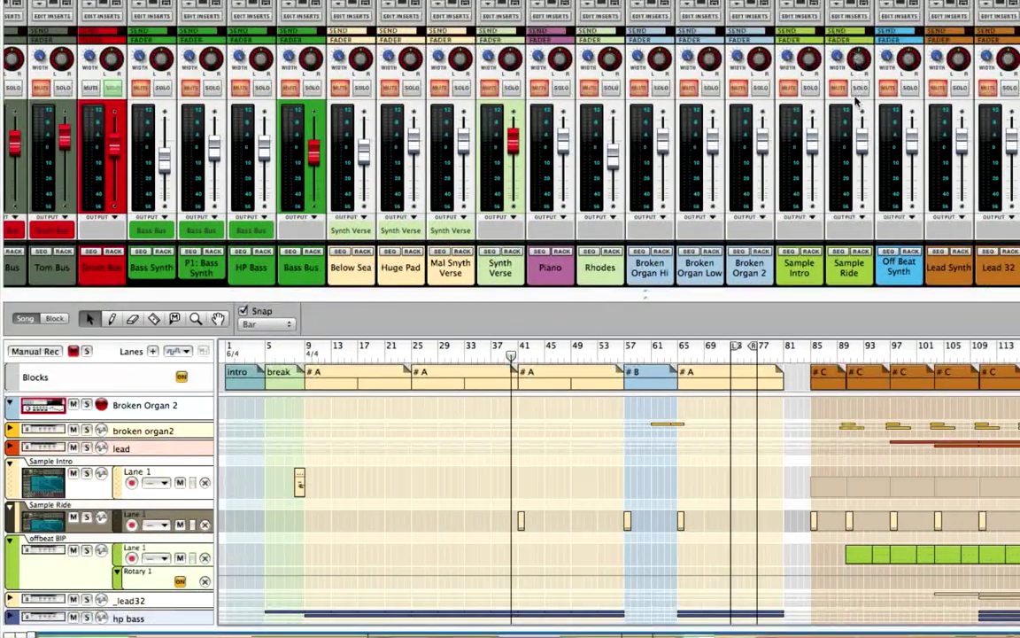
- Solo Sample Ride and move the playhead to just before bar 41
{"action": "left_click", "coordinate": [860, 88]}
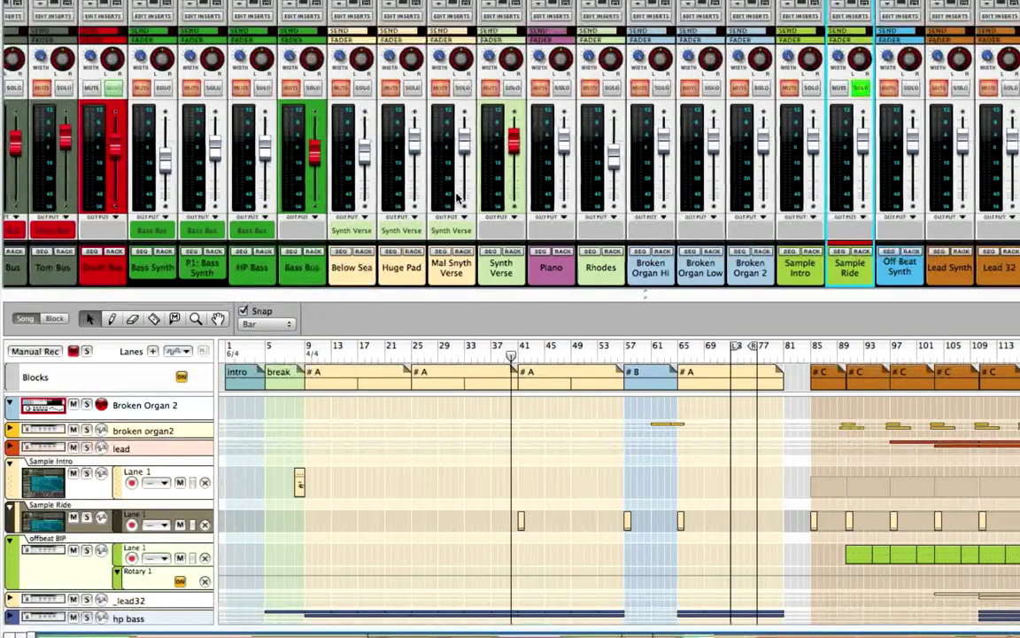
{"action": "scroll", "coordinate": [458, 196], "scroll_direction": "left", "scroll_amount": 5}
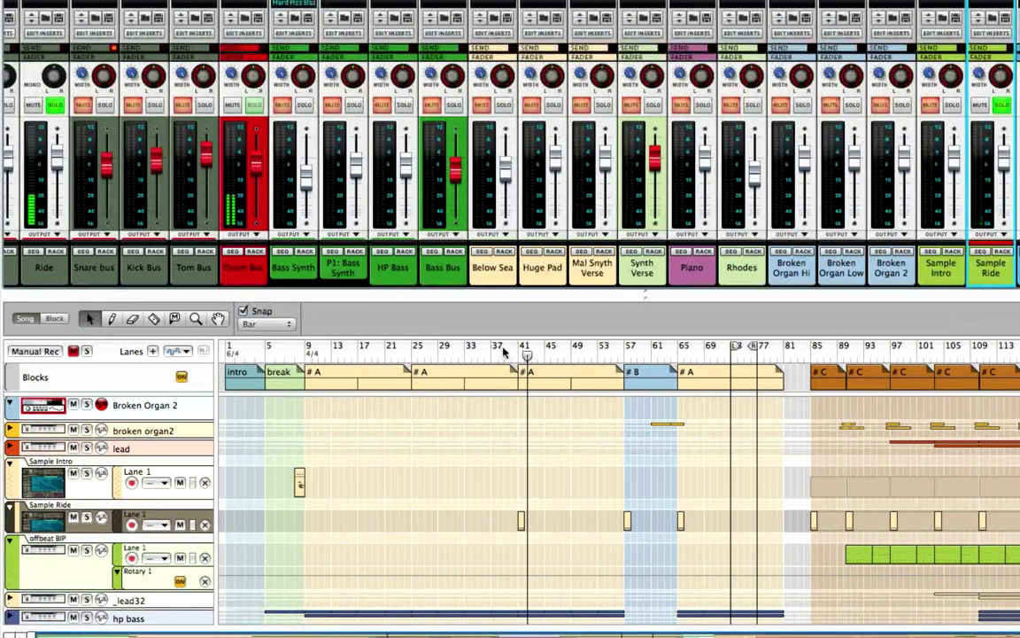
{"action": "left_click", "coordinate": [511, 352]}
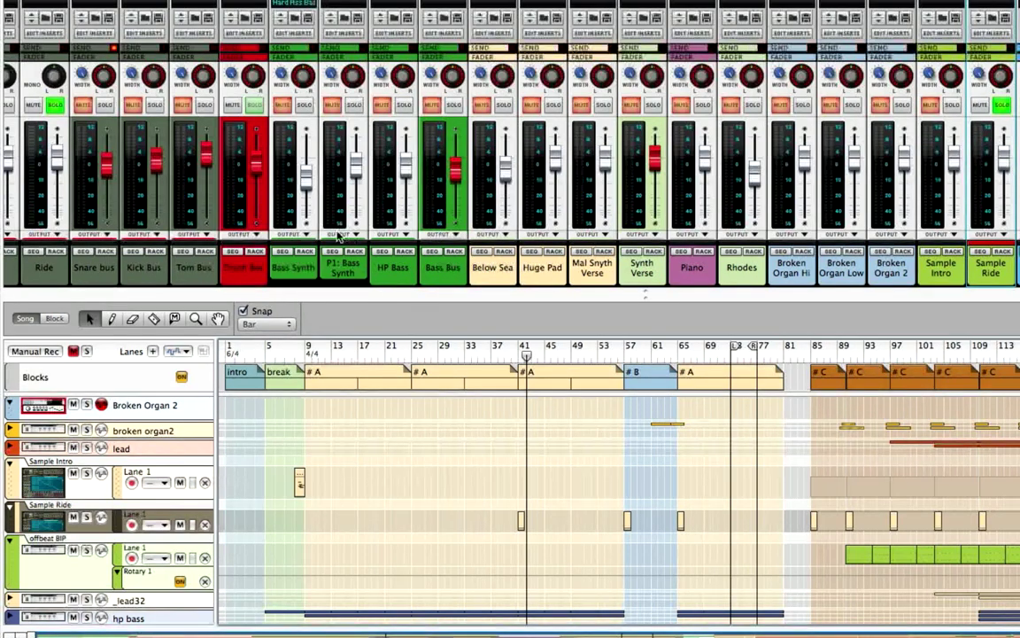
{"action": "scroll", "coordinate": [339, 236], "scroll_direction": "left", "scroll_amount": 10}
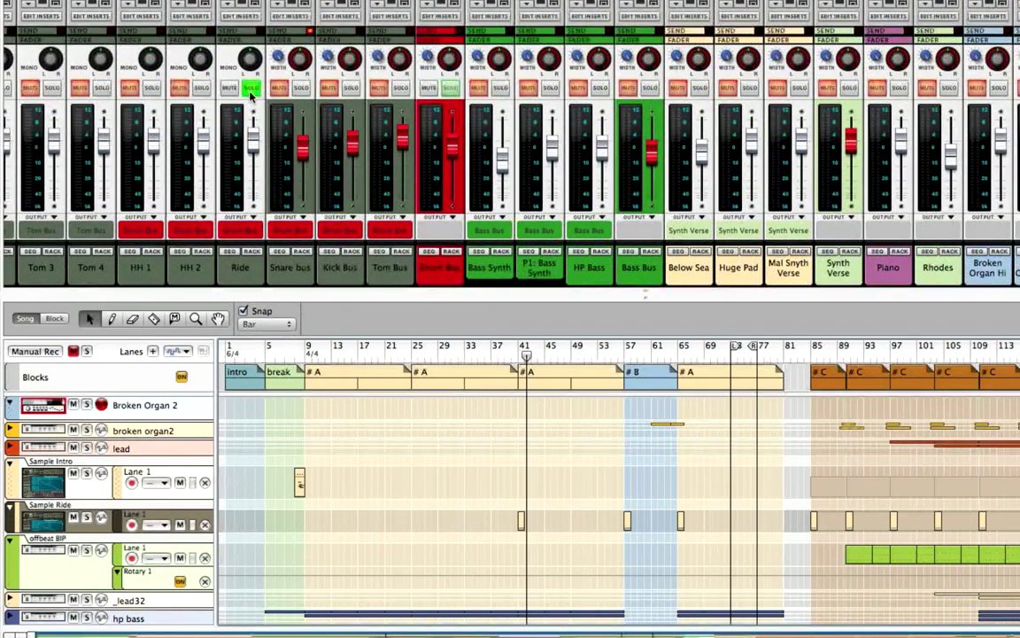
{"action": "scroll", "coordinate": [253, 93], "scroll_direction": "right", "scroll_amount": 20}
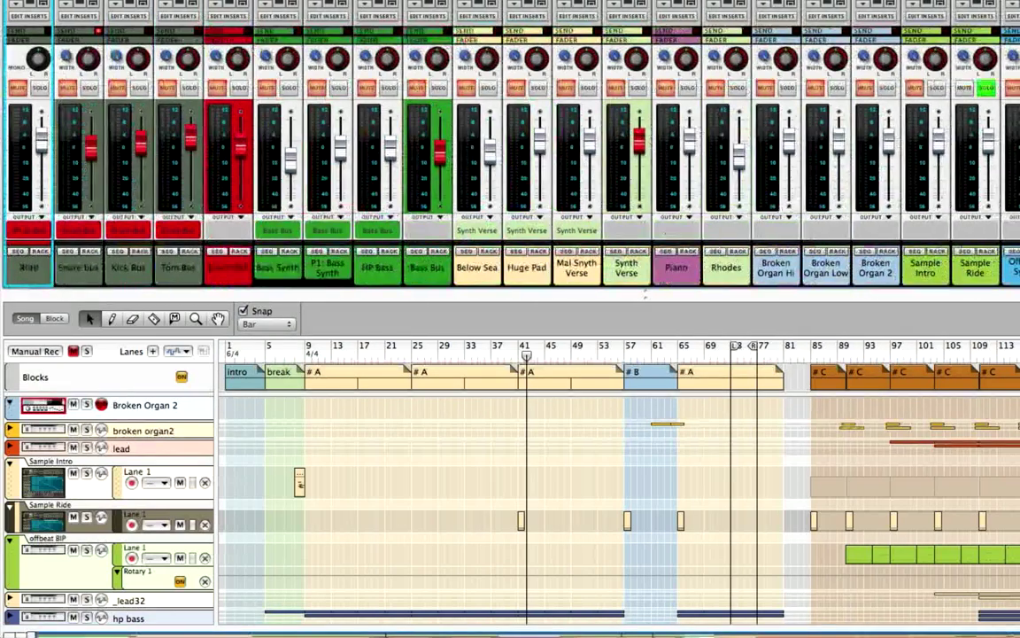
{"action": "scroll", "coordinate": [699, 88], "scroll_direction": "right", "scroll_amount": 5}
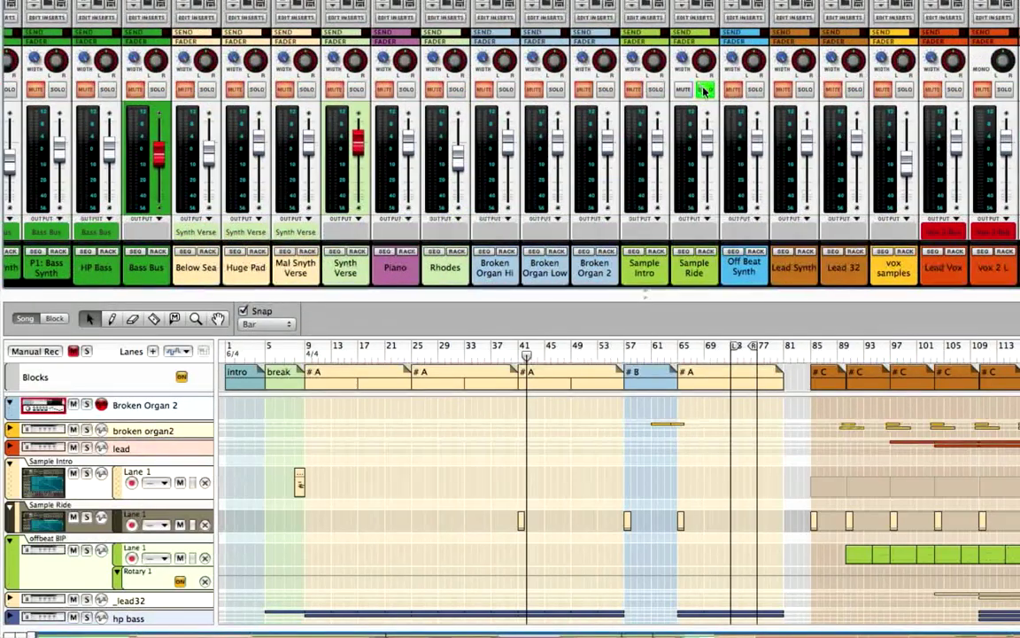
- Unsolo Sample Ride and play from bar 37, scrolling up to the EQ controls
{"action": "left_click", "coordinate": [706, 91]}
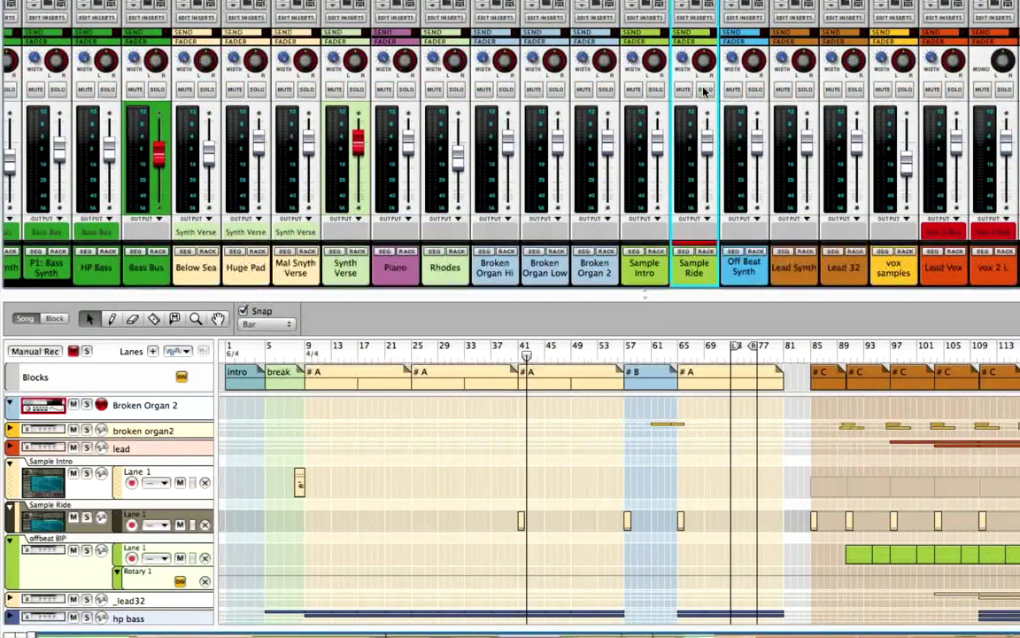
{"action": "left_click", "coordinate": [486, 354]}
{"action": "key", "text": "space"}
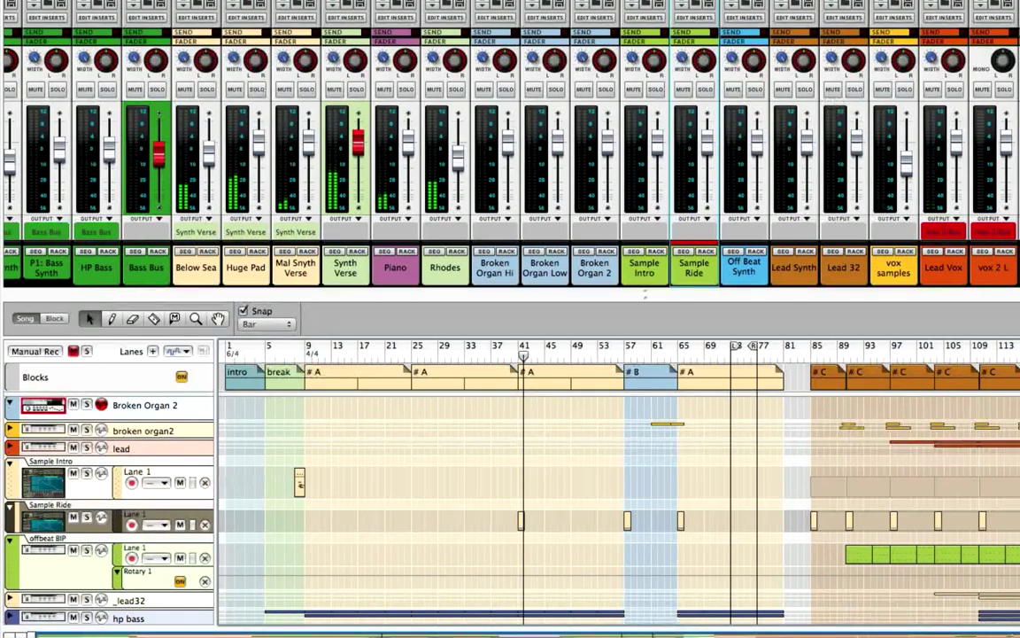
{"action": "scroll", "coordinate": [510, 133], "scroll_direction": "up", "scroll_amount": 1}
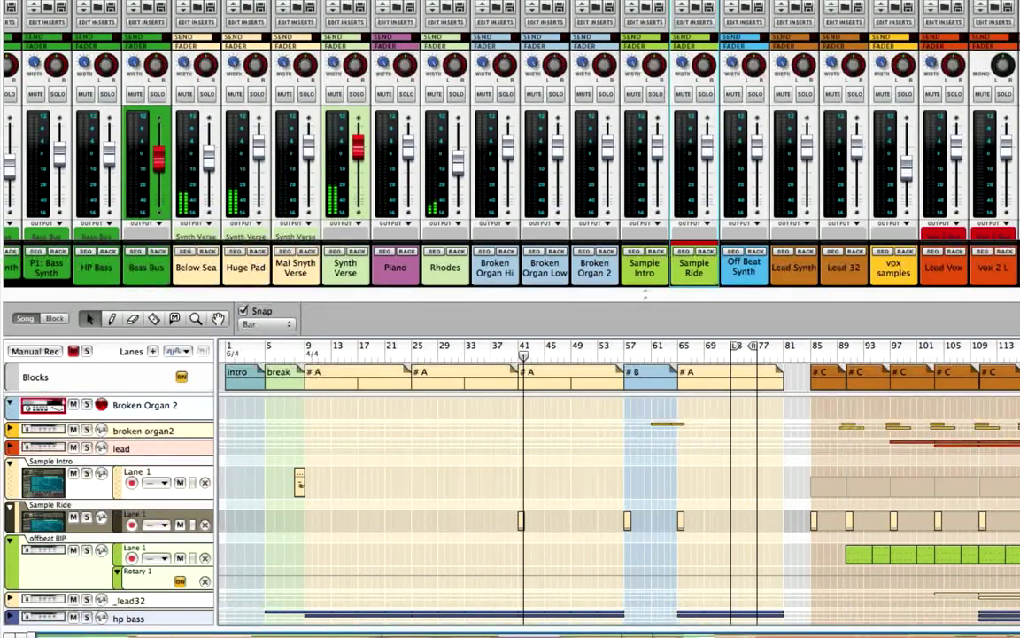
{"action": "scroll", "coordinate": [459, 120], "scroll_direction": "up", "scroll_amount": 10}
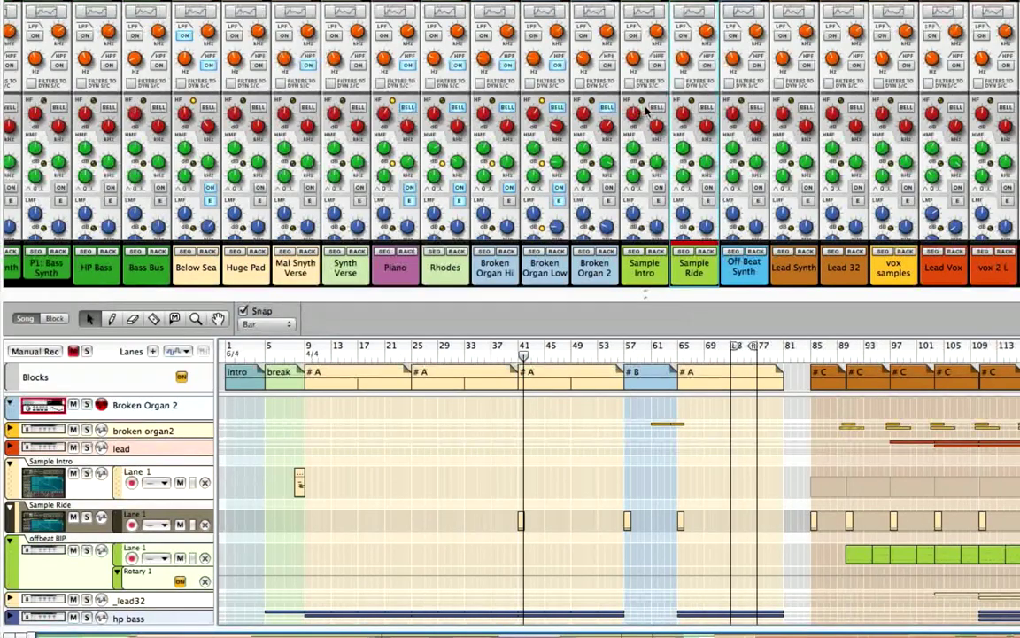
- Open Sample Ride's EQ analyser and set a loop from bar 37 to about bar 41
{"action": "left_click", "coordinate": [700, 11]}
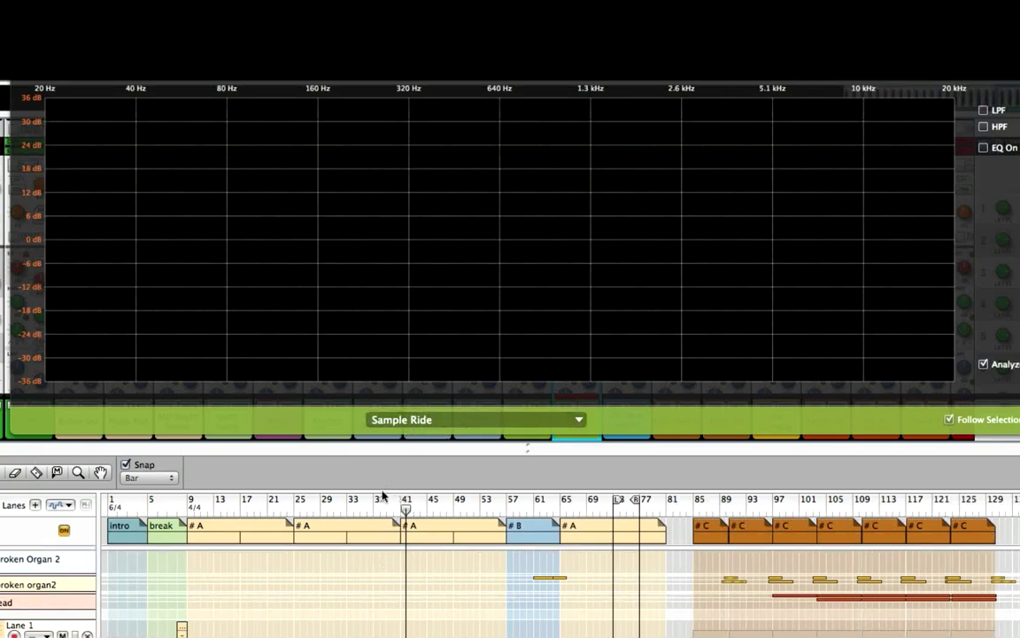
{"action": "left_click", "coordinate": [382, 507]}
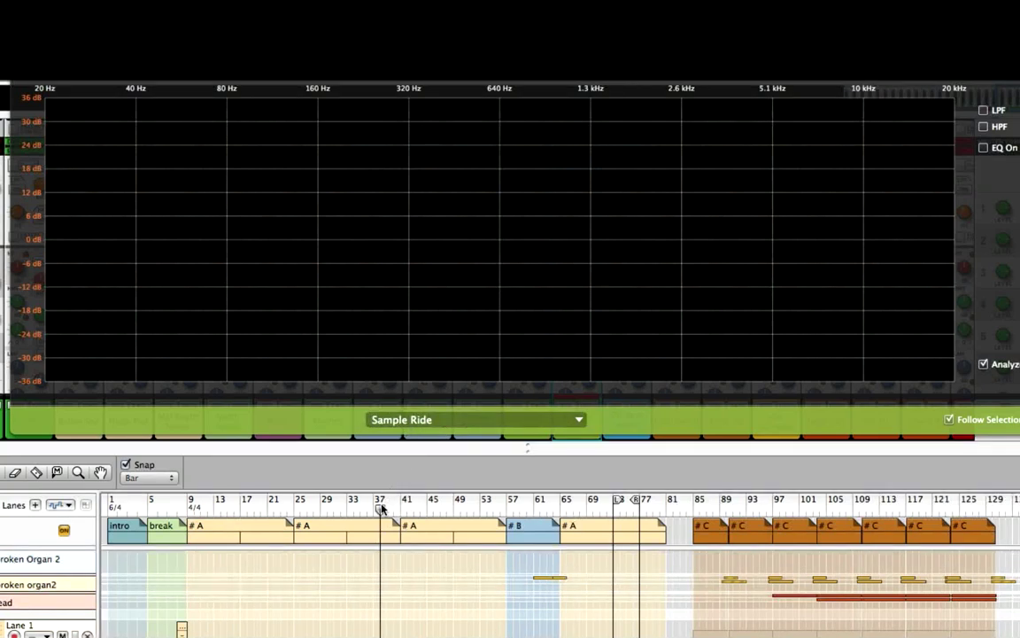
{"action": "key", "text": "i"}
{"action": "left_click", "coordinate": [429, 501], "text": "super"}
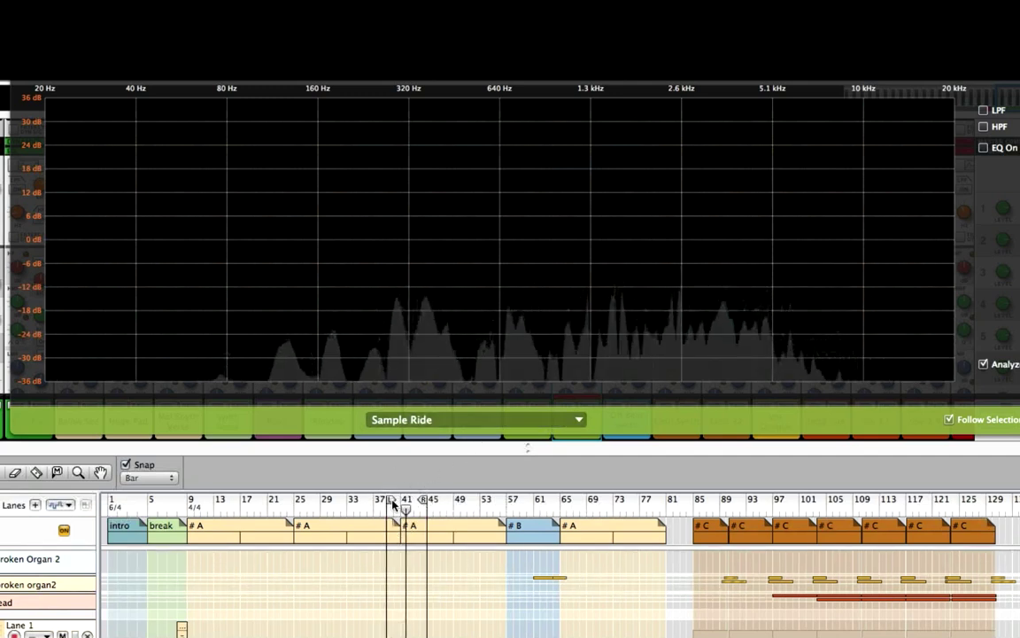
{"action": "key", "text": "space"}
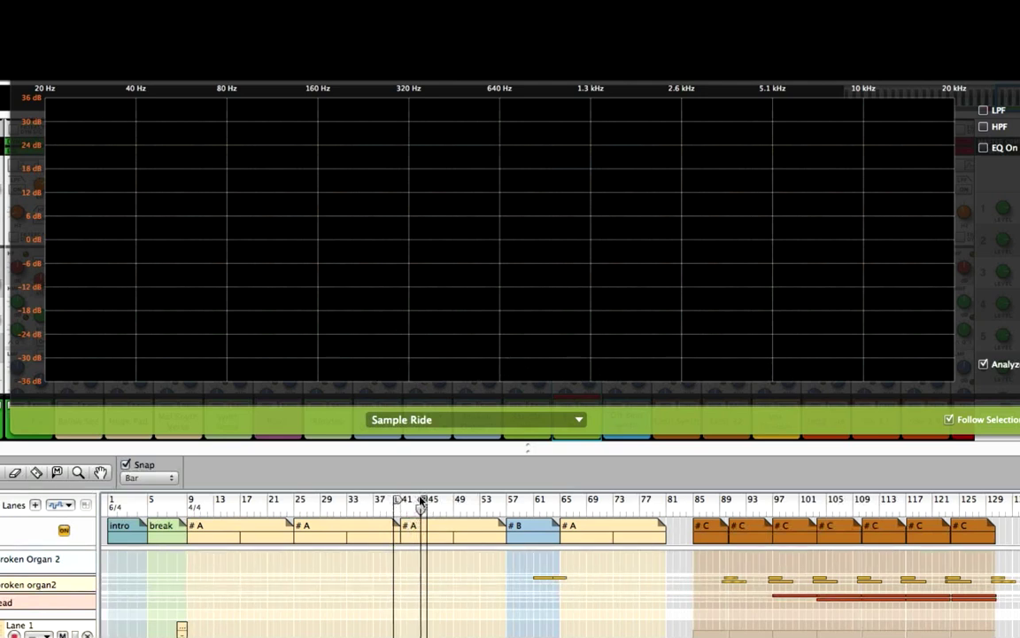
{"action": "left_click", "coordinate": [410, 501]}
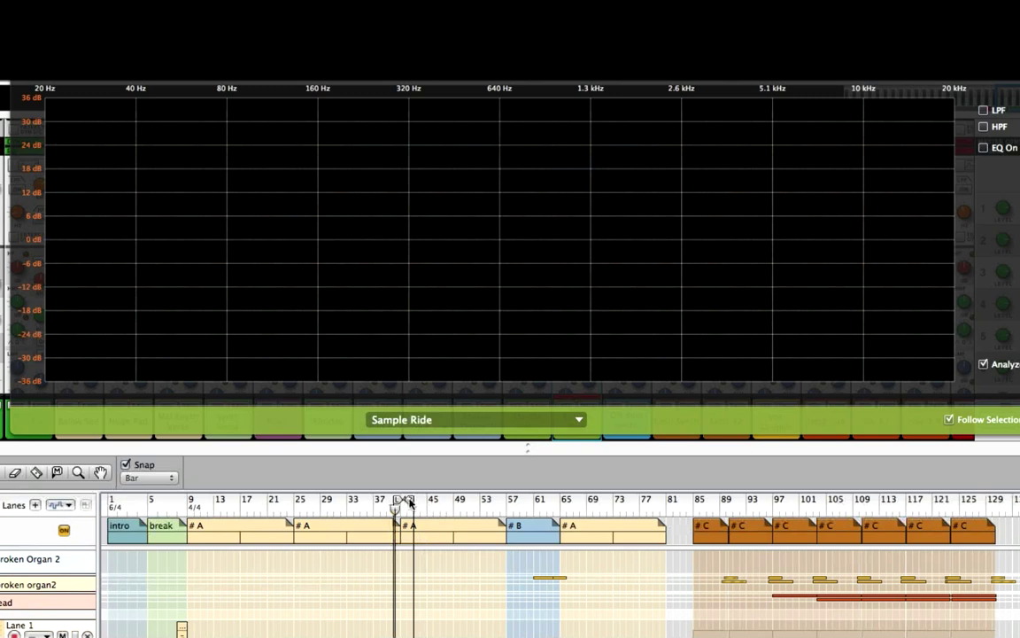
- Turn on Sample Ride's EQ and its high-pass filter at about 448 Hz
{"action": "left_click", "coordinate": [983, 148]}
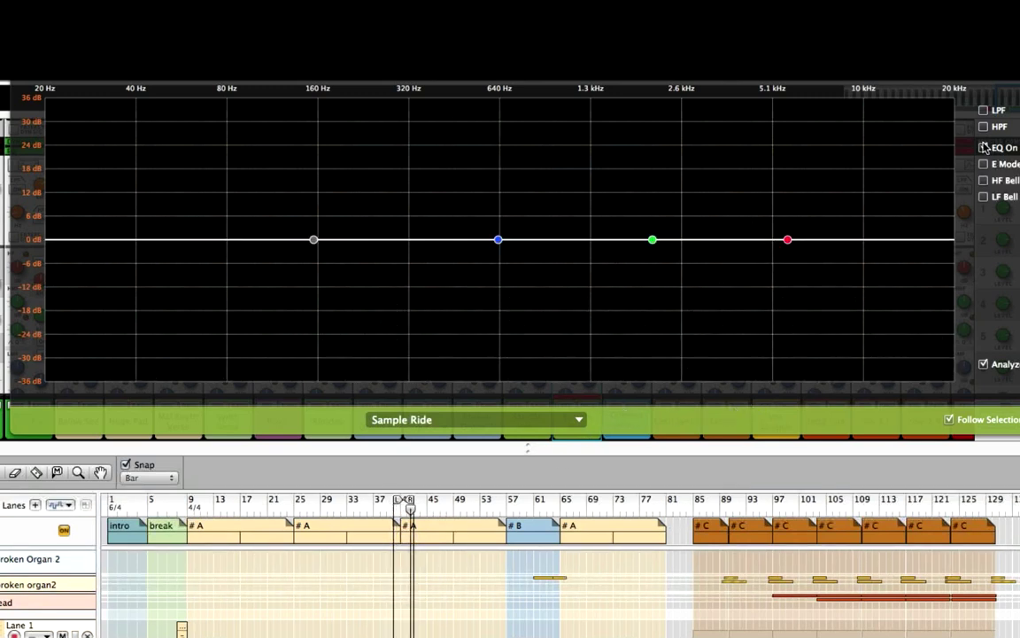
{"action": "left_click", "coordinate": [983, 128]}
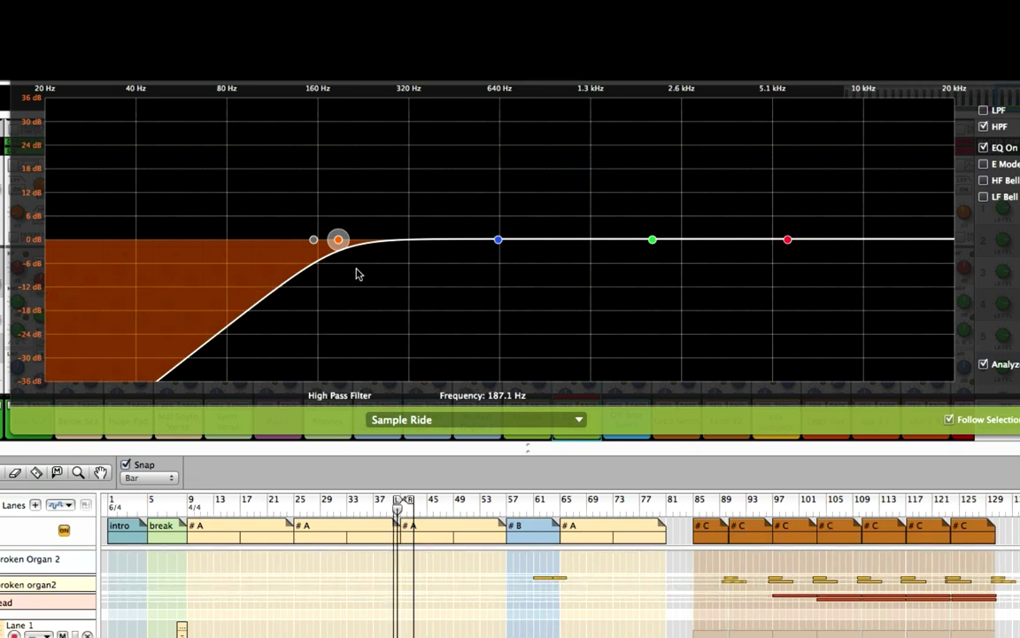
{"action": "left_click_drag", "start_coordinate": [337, 240], "coordinate": [456, 240]}
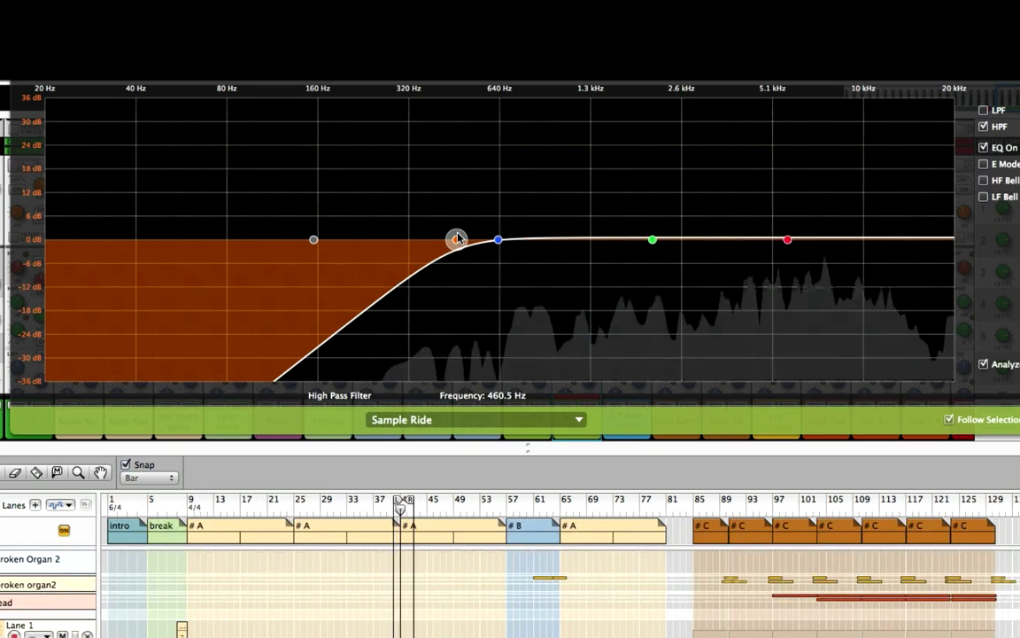
{"action": "left_click_drag", "start_coordinate": [458, 239], "coordinate": [453, 239]}
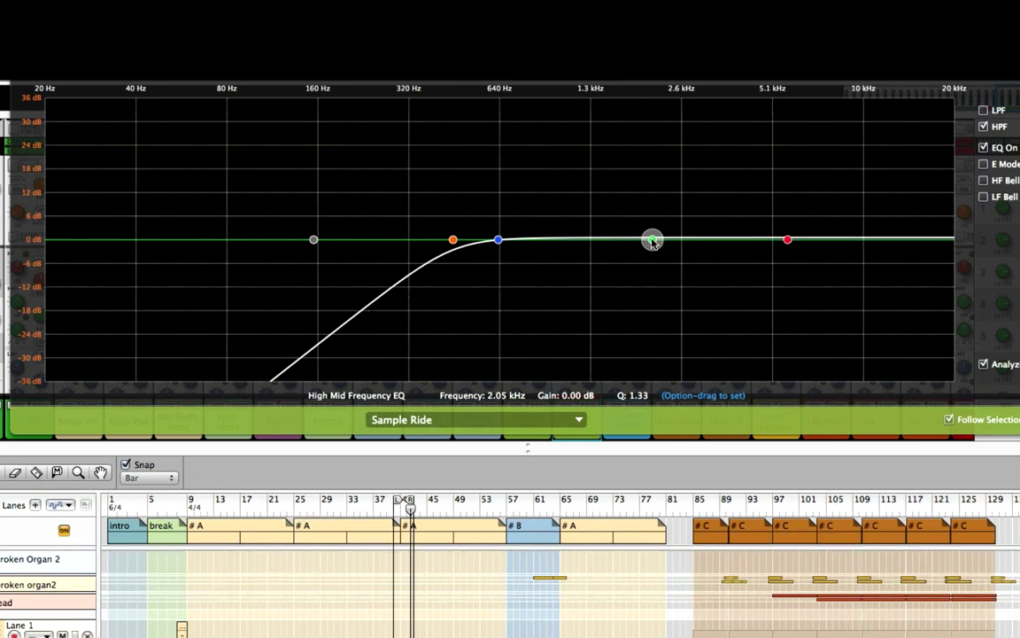
- In E Mode, boost about 1.6 dB near 3 kHz and 2.9 dB at 14.6 kHz
{"action": "left_click_drag", "start_coordinate": [653, 241], "coordinate": [656, 227]}
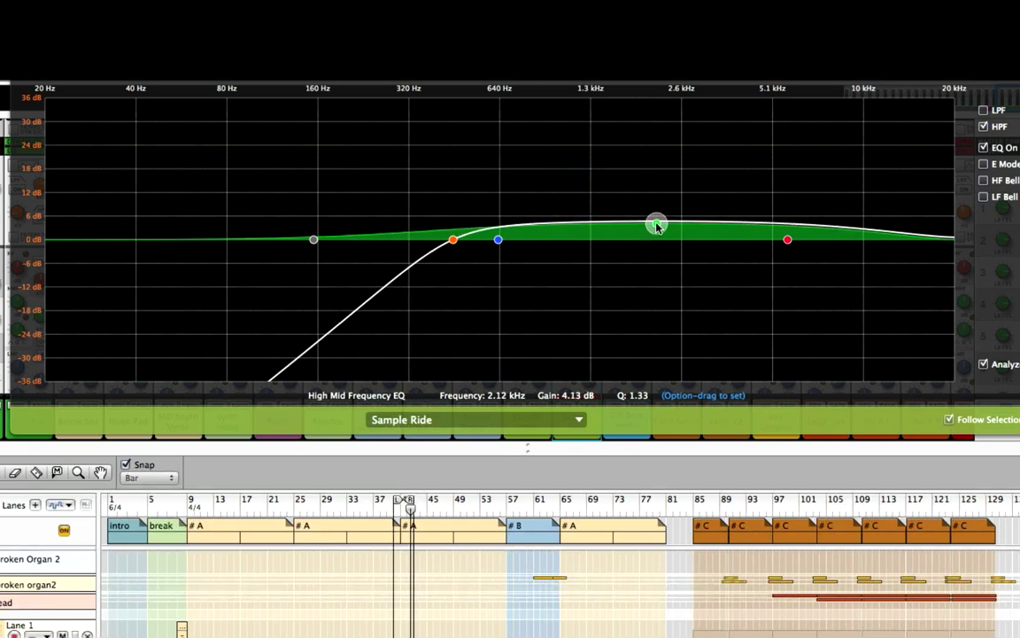
{"action": "left_click", "coordinate": [986, 166]}
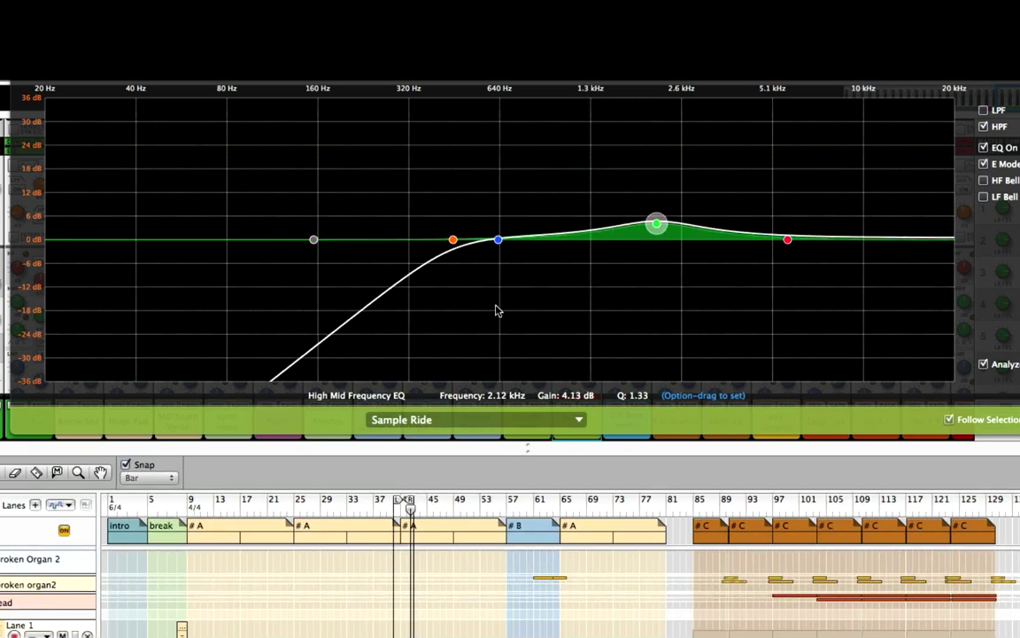
{"action": "left_click_drag", "start_coordinate": [657, 226], "coordinate": [706, 190]}
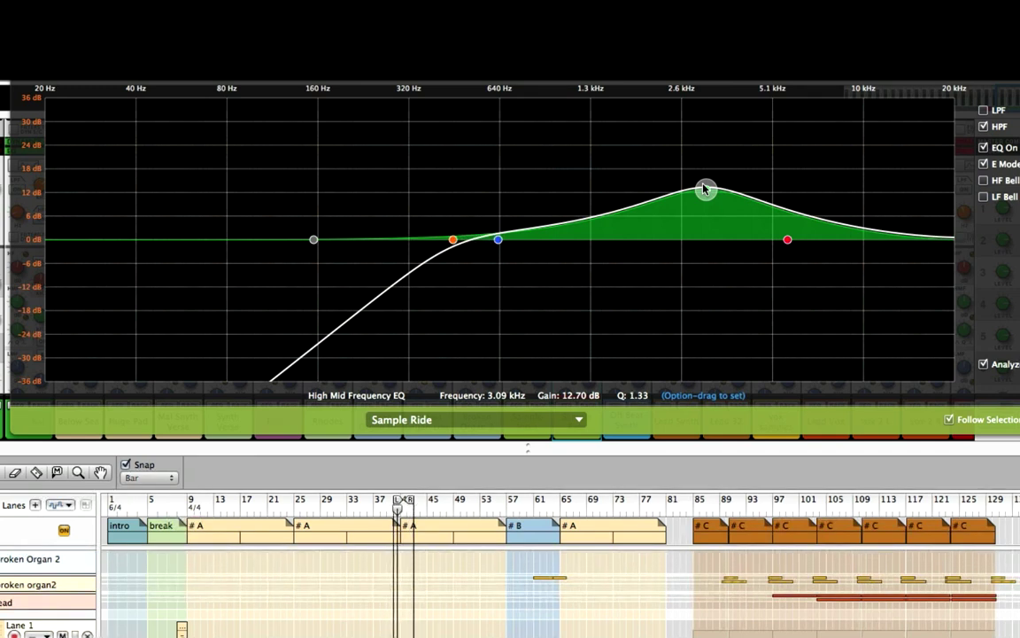
{"action": "left_click_drag", "start_coordinate": [706, 188], "coordinate": [772, 207]}
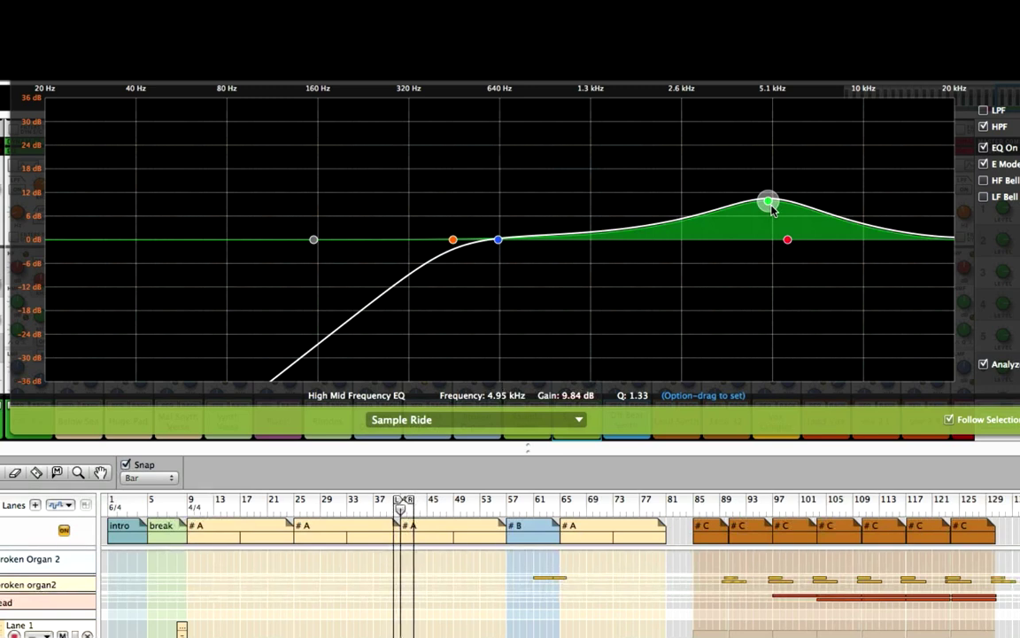
{"action": "left_click_drag", "start_coordinate": [773, 209], "coordinate": [702, 229]}
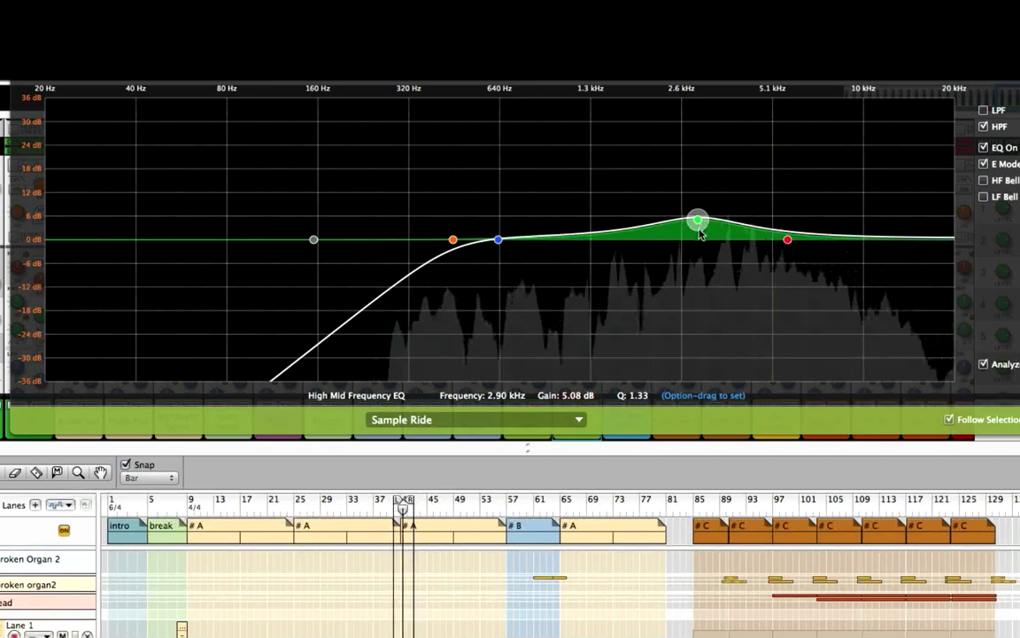
{"action": "mouse_move", "coordinate": [702, 228]}
{"action": "left_mouse_down"}
{"action": "mouse_move", "coordinate": [690, 236]}
{"action": "mouse_move", "coordinate": [709, 240]}
{"action": "left_mouse_up"}
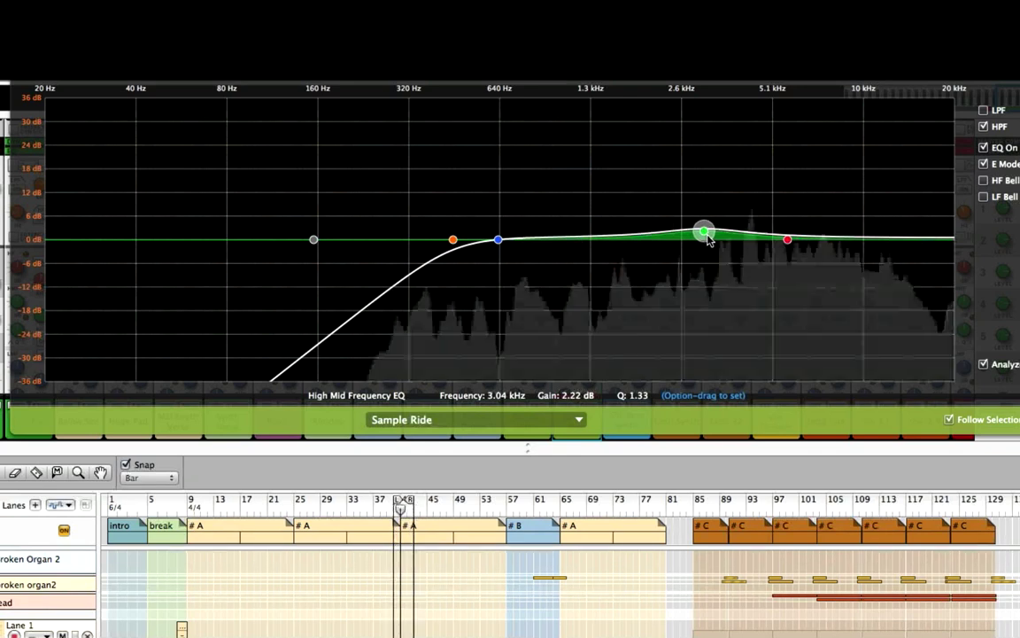
{"action": "left_click_drag", "start_coordinate": [708, 235], "coordinate": [709, 239]}
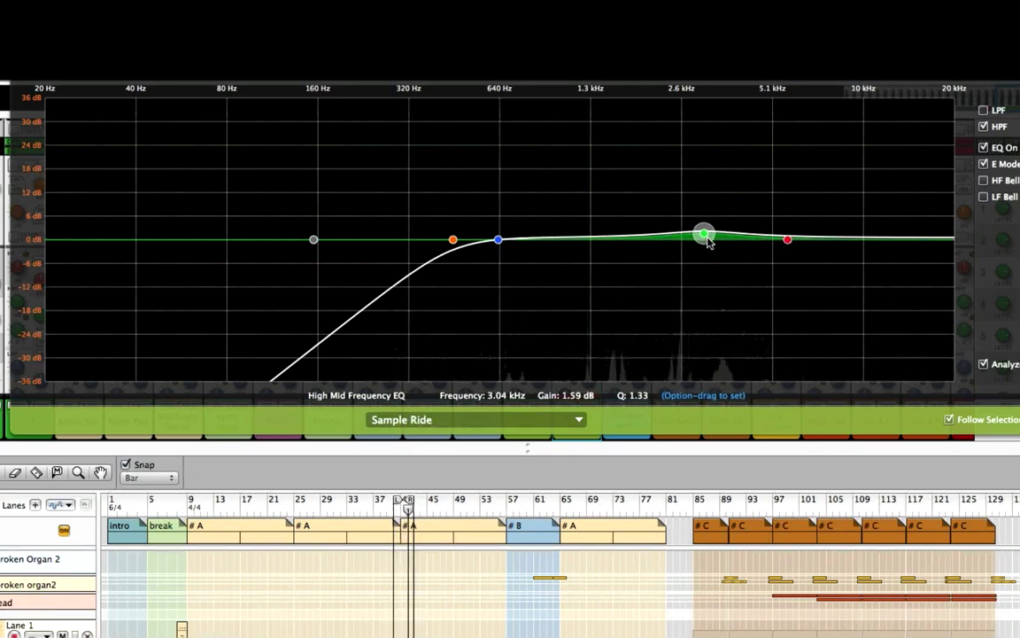
{"action": "left_click_drag", "start_coordinate": [788, 243], "coordinate": [900, 169]}
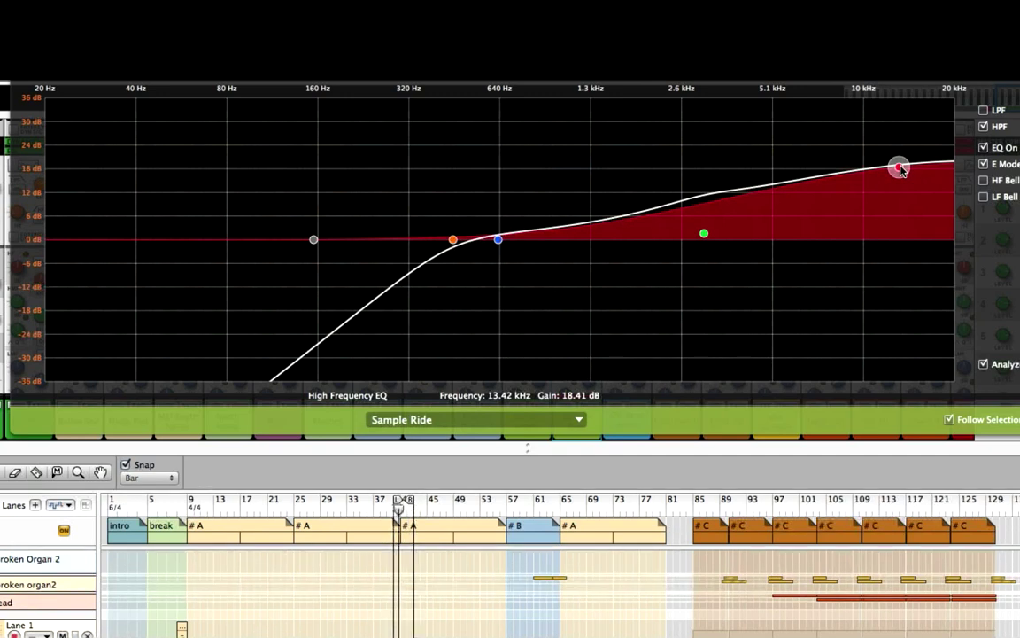
{"action": "left_click_drag", "start_coordinate": [900, 169], "coordinate": [913, 231]}
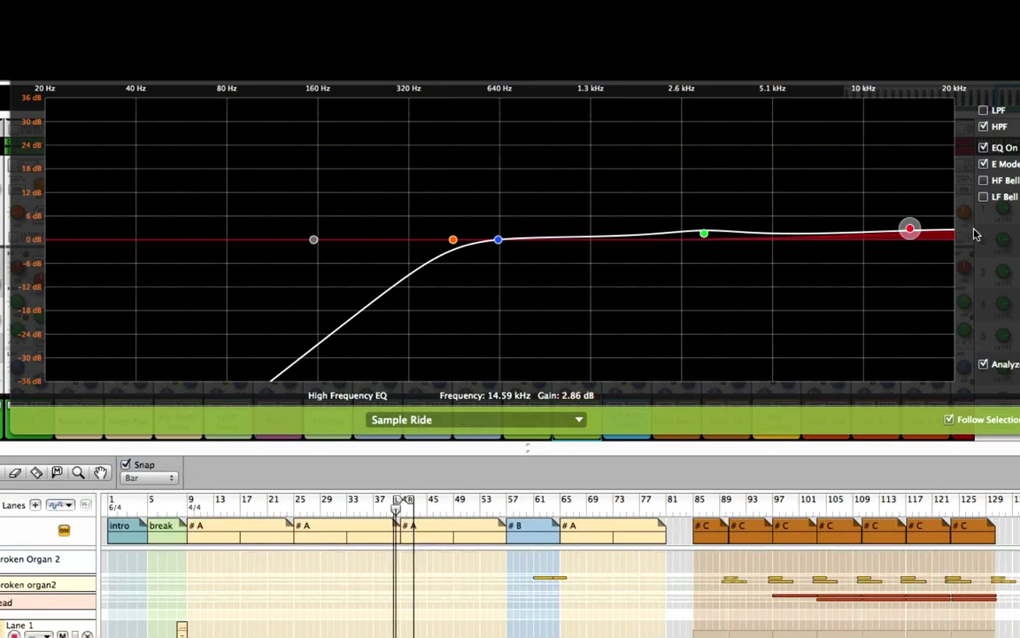
{"action": "left_click", "coordinate": [984, 148]}
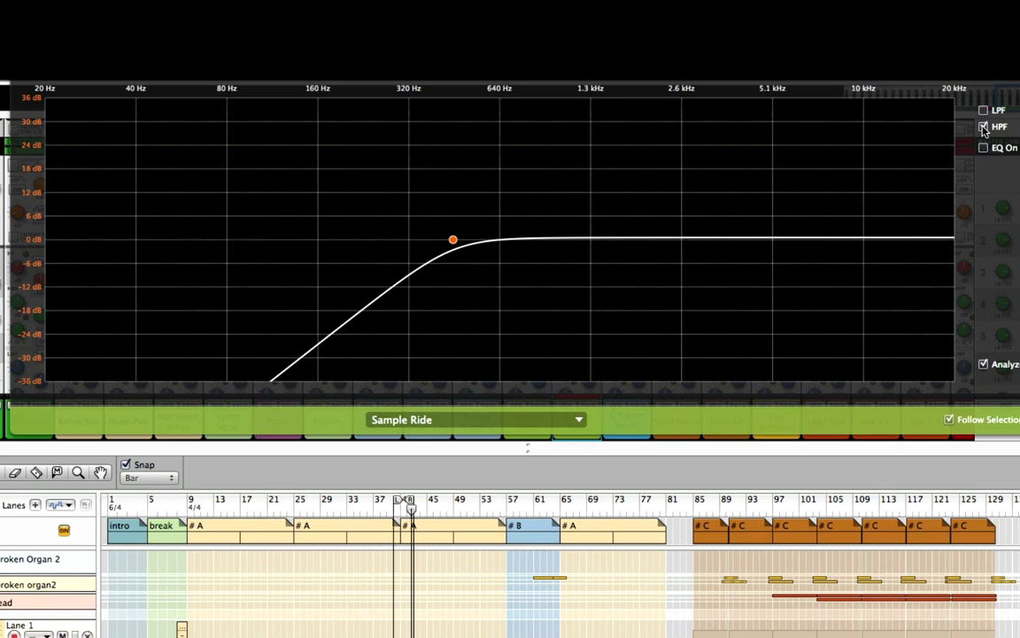
{"action": "left_click", "coordinate": [984, 127]}
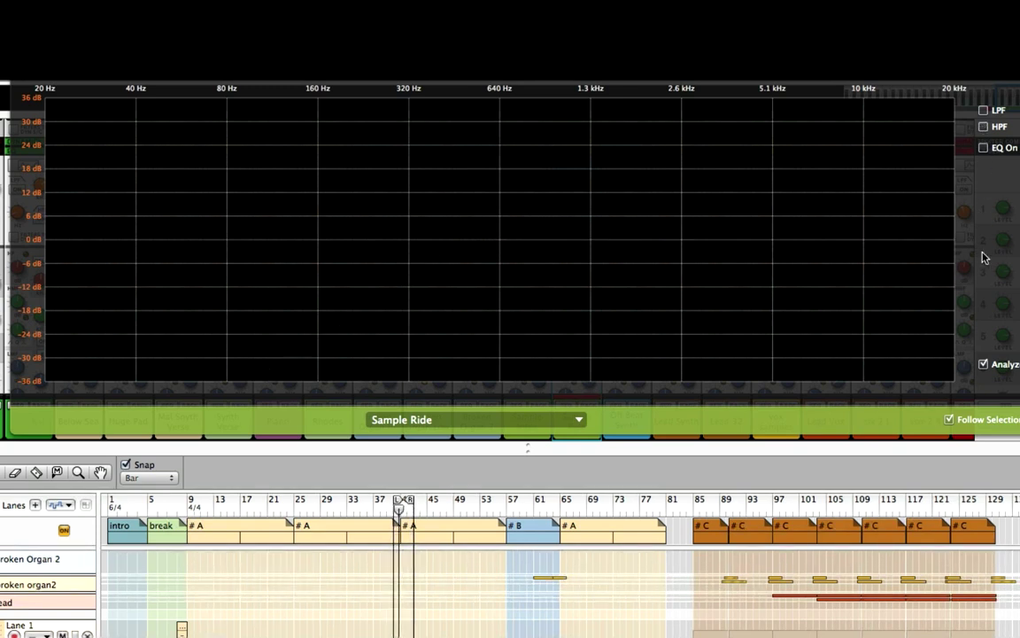
{"action": "key", "text": "space"}
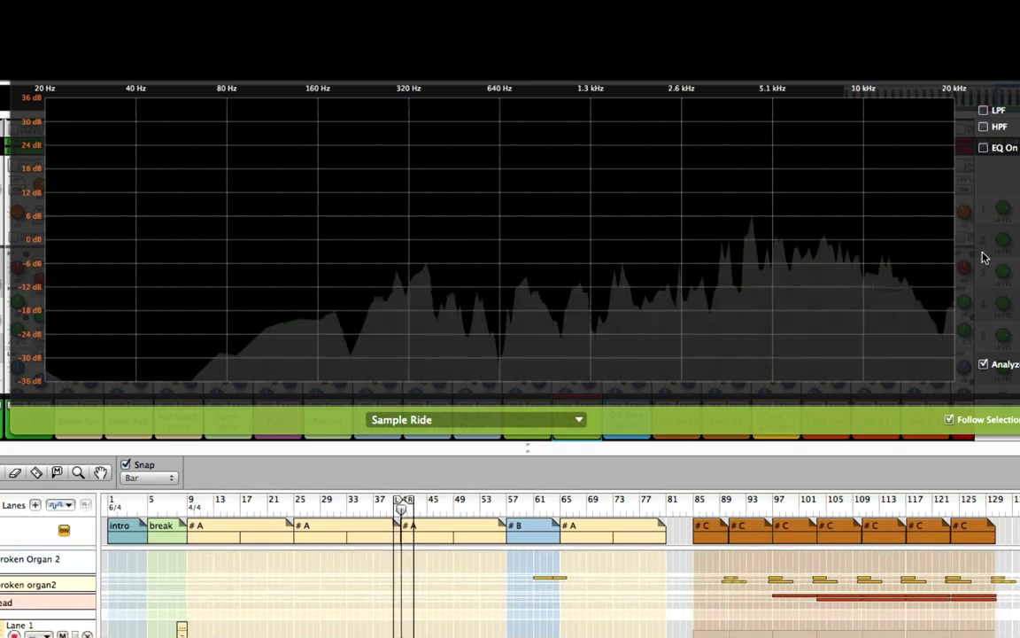
{"action": "left_click", "coordinate": [984, 128]}
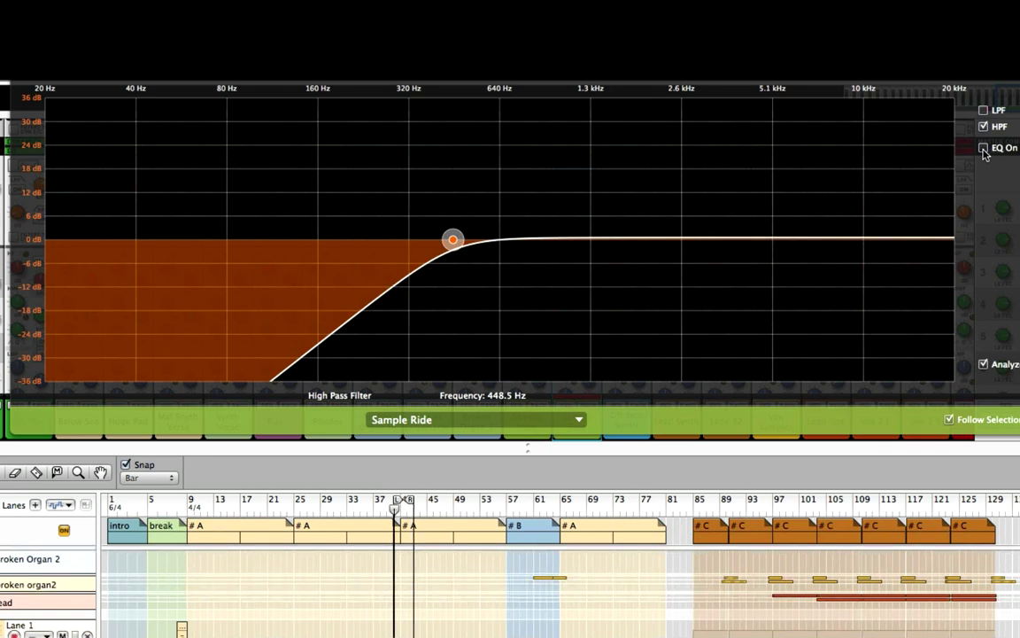
{"action": "left_click", "coordinate": [984, 149]}
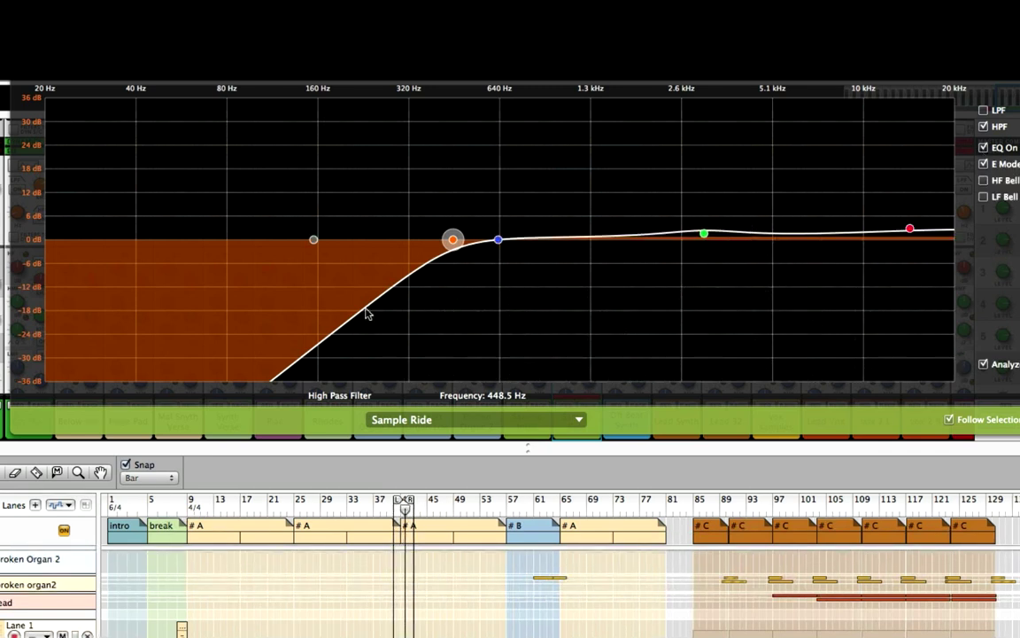
- Switch the EQ analyser to Sample Intro and loop-play its short Lane 1 event at bar 8
{"action": "left_click", "coordinate": [580, 422]}
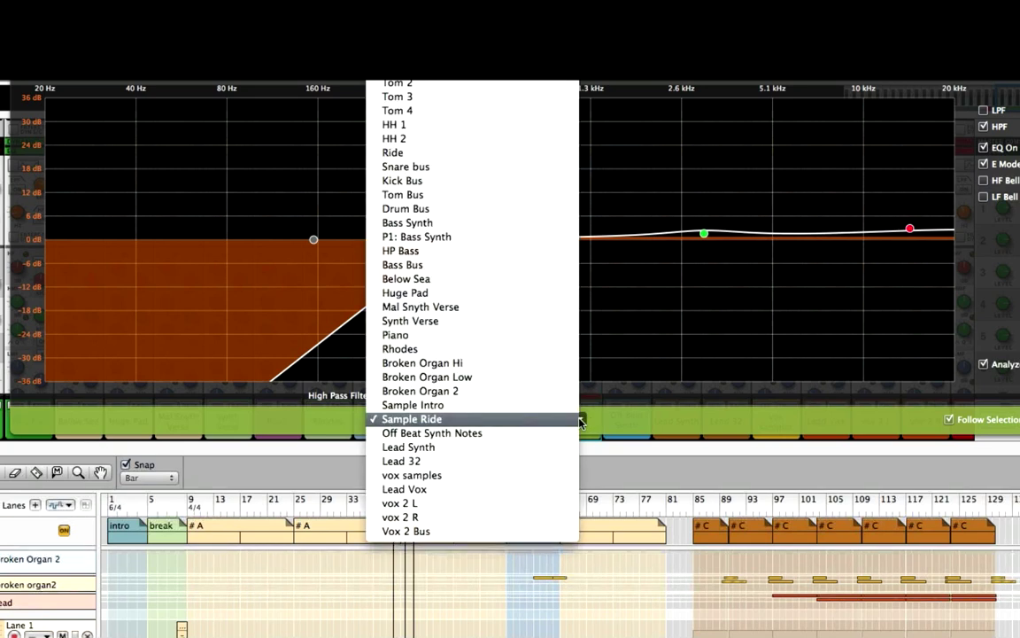
{"action": "left_click", "coordinate": [529, 409]}
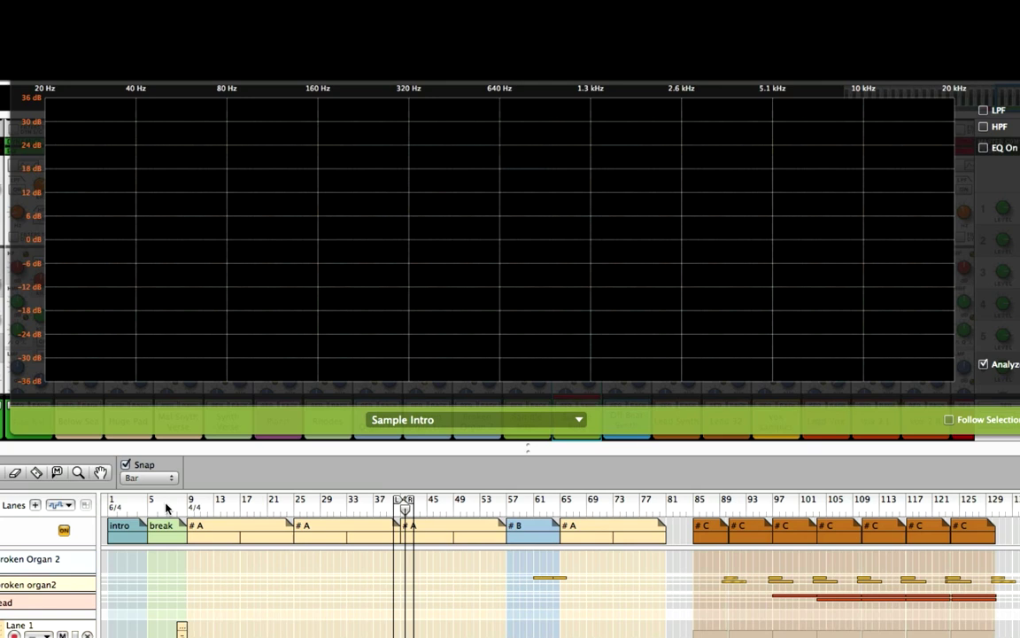
{"action": "left_click", "coordinate": [167, 507]}
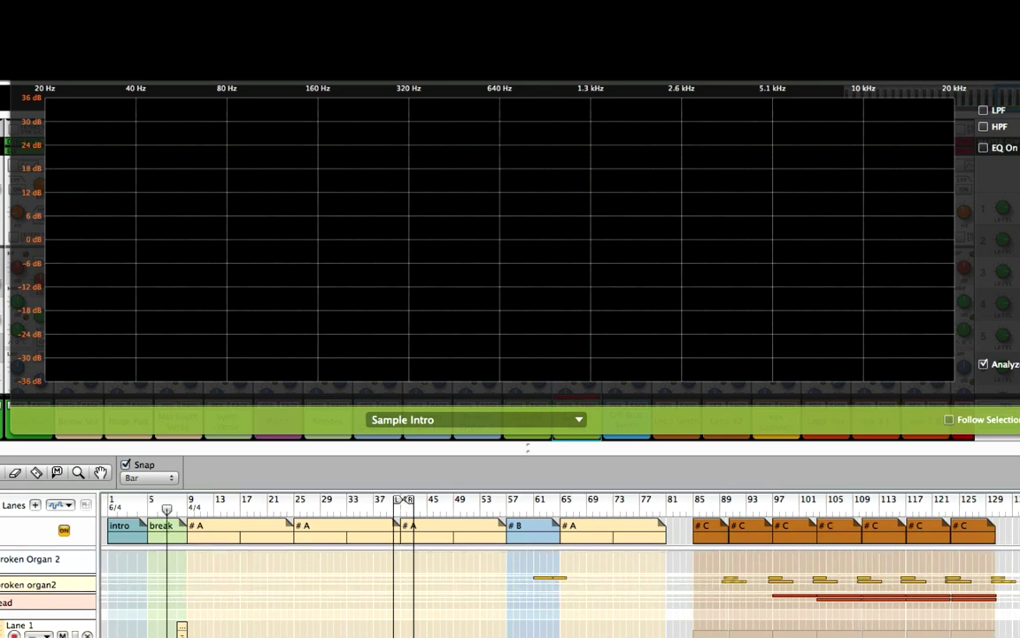
{"action": "left_click", "coordinate": [181, 630]}
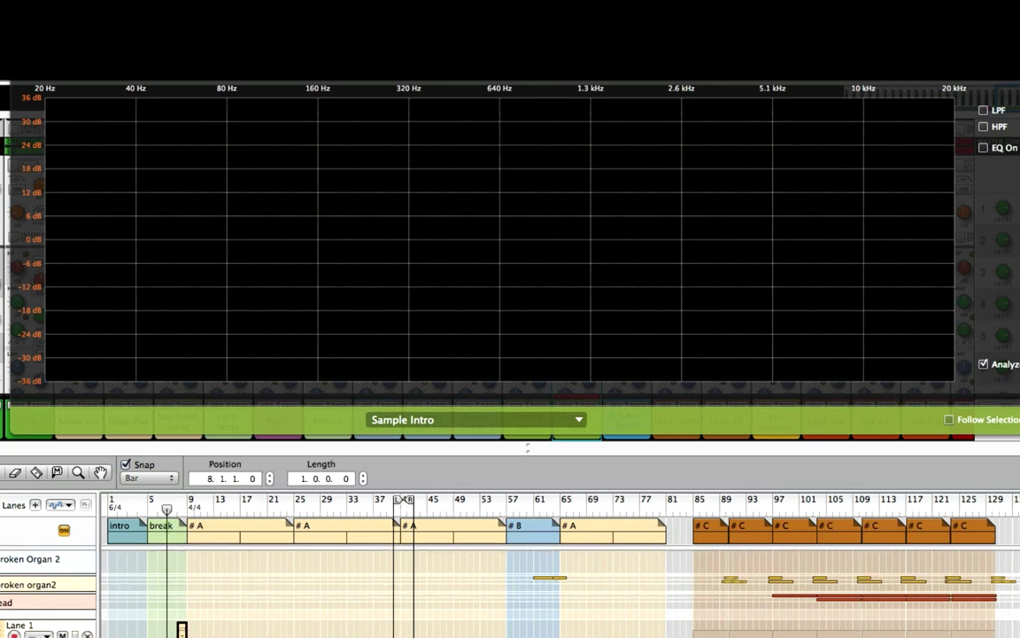
{"action": "key", "text": "super+l"}
{"action": "key", "text": "space"}
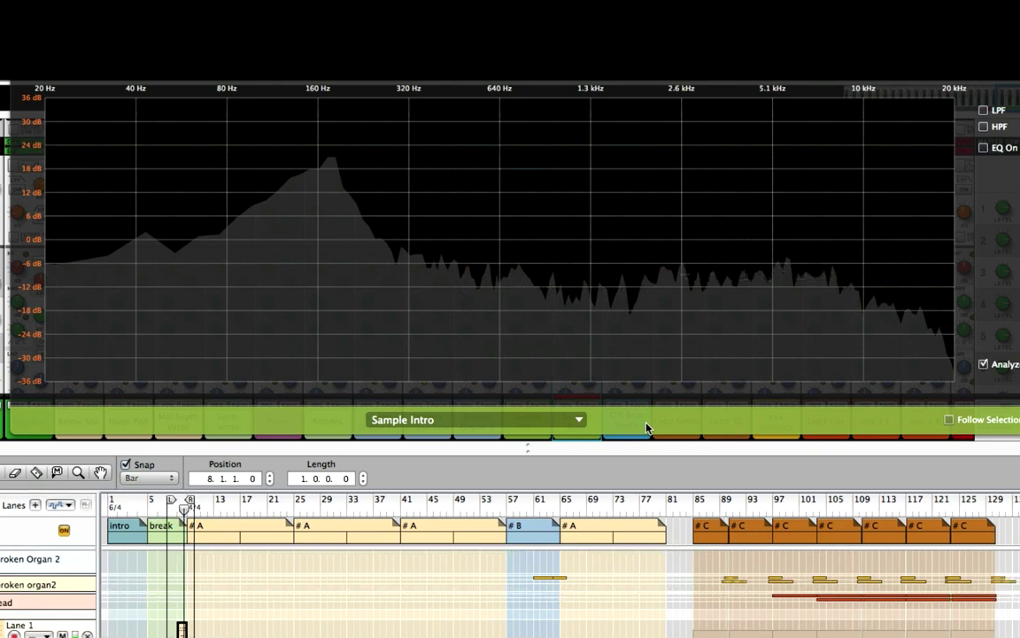
- Enable Sample Intro's high-pass filter at about 209 Hz and try a low-pass at 4.21 kHz
{"action": "left_click", "coordinate": [983, 127]}
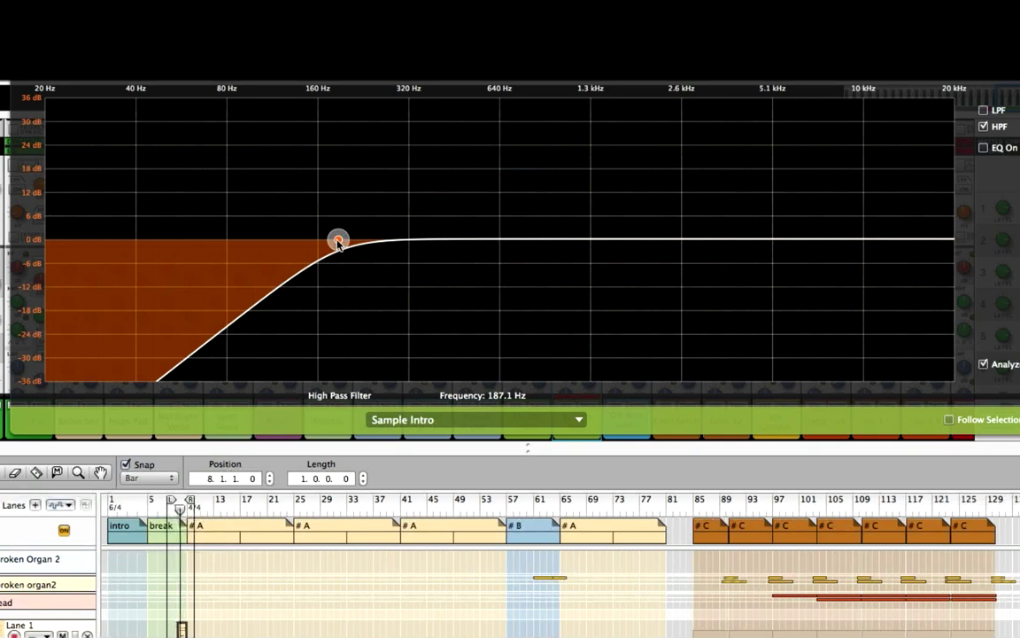
{"action": "left_click_drag", "start_coordinate": [338, 240], "coordinate": [452, 237]}
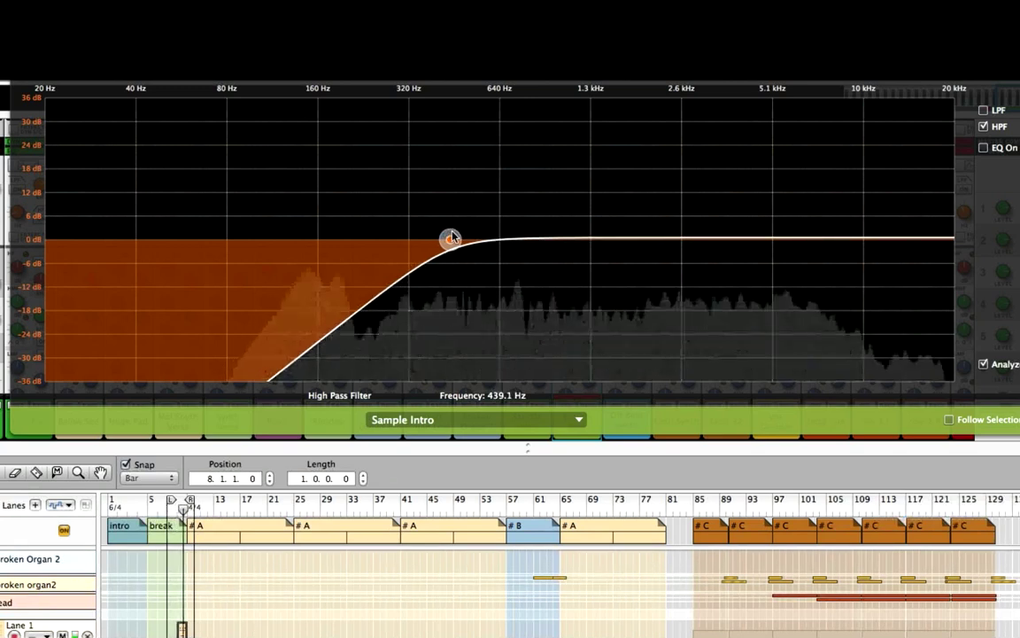
{"action": "left_click_drag", "start_coordinate": [452, 237], "coordinate": [352, 238]}
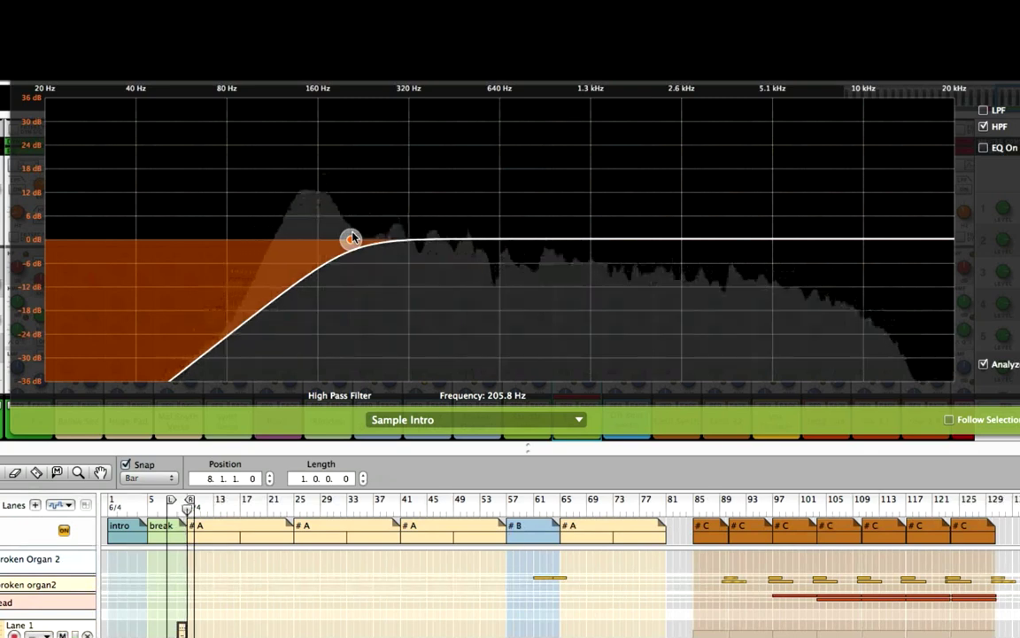
{"action": "left_click_drag", "start_coordinate": [352, 239], "coordinate": [354, 238]}
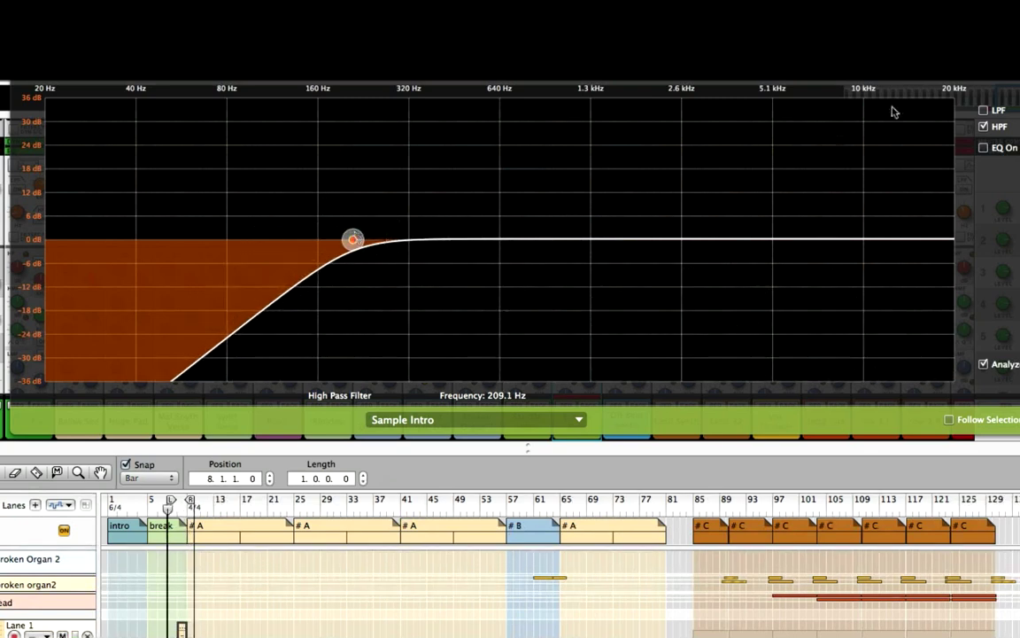
{"action": "left_click", "coordinate": [983, 111]}
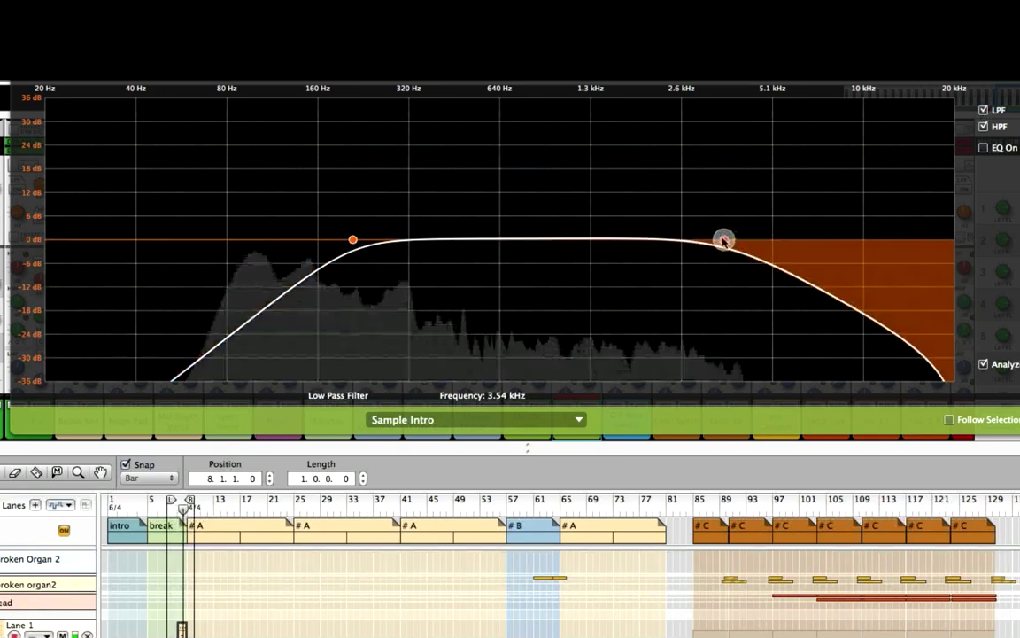
{"action": "left_click_drag", "start_coordinate": [724, 239], "coordinate": [749, 241]}
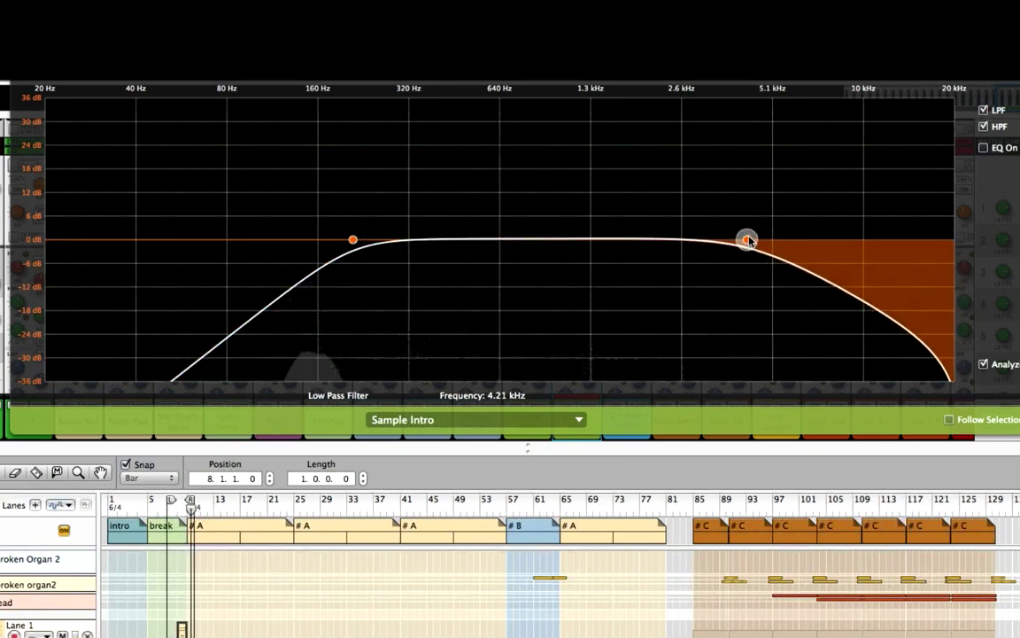
- Turn the trial low-pass back off, switch EQ On and lift the high-mid band slightly
{"action": "left_click", "coordinate": [983, 111]}
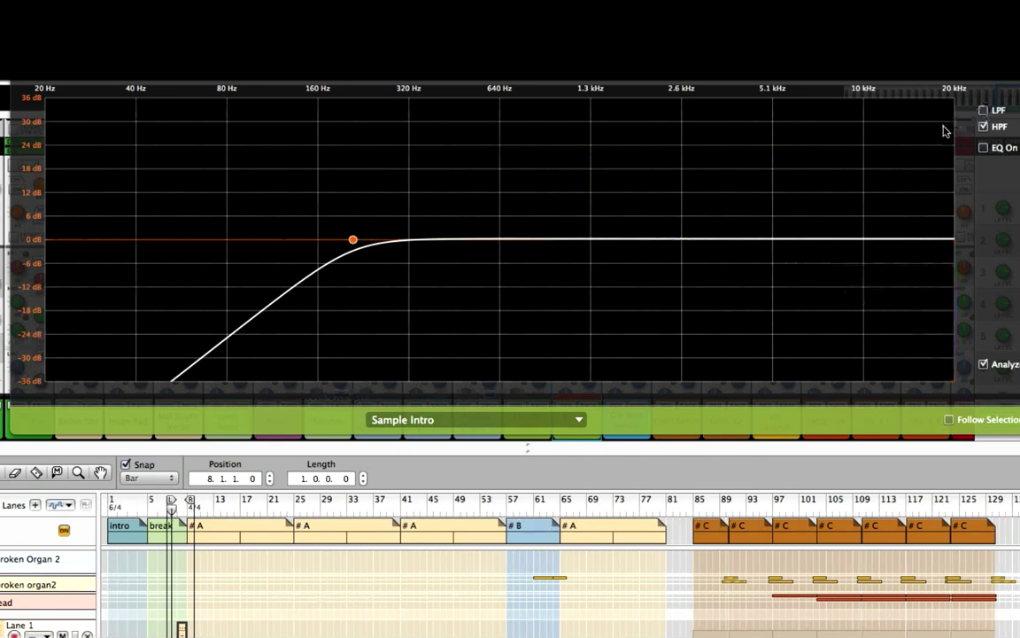
{"action": "left_click", "coordinate": [984, 148]}
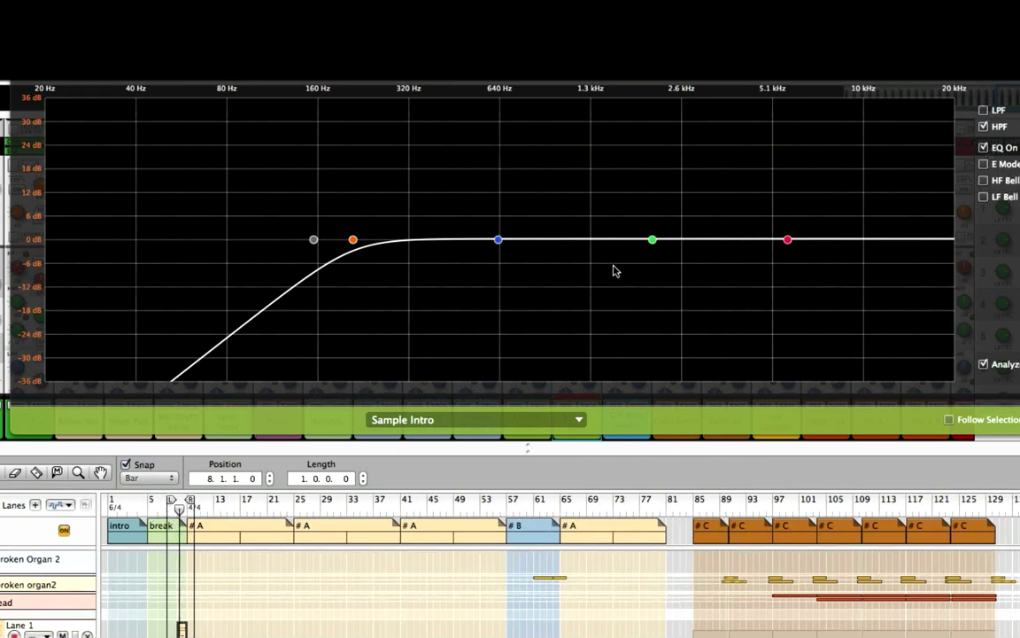
{"action": "mouse_move", "coordinate": [710, 244]}
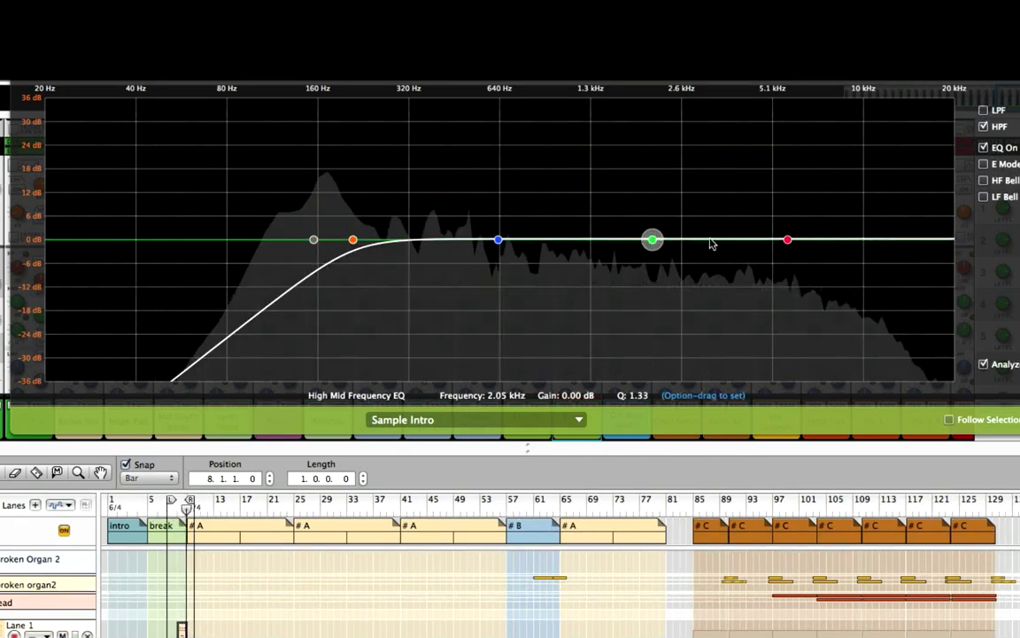
{"action": "left_click_drag", "start_coordinate": [653, 240], "coordinate": [698, 241]}
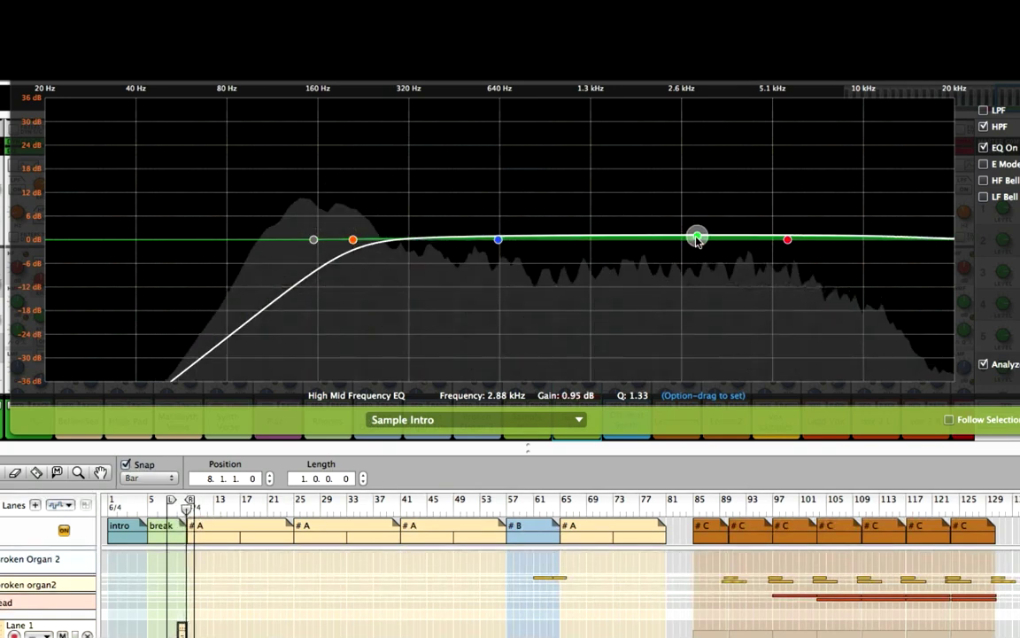
- In E mode, boost the low-mid band 1.90 dB at about 871 Hz
{"action": "left_click", "coordinate": [499, 239]}
{"action": "left_click_drag", "start_coordinate": [500, 244], "coordinate": [502, 246]}
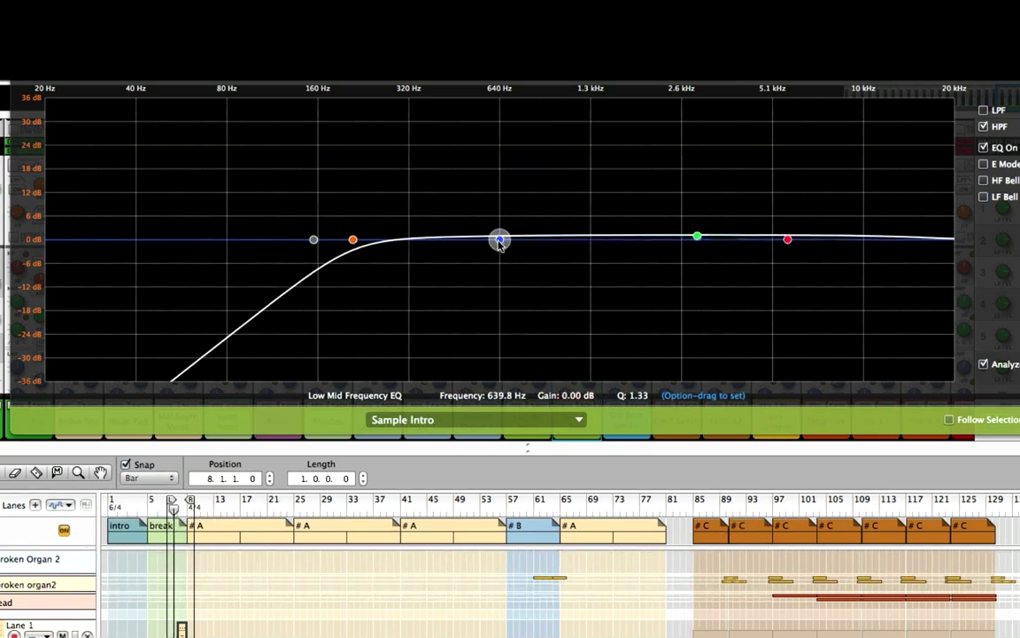
{"action": "left_click", "coordinate": [983, 165]}
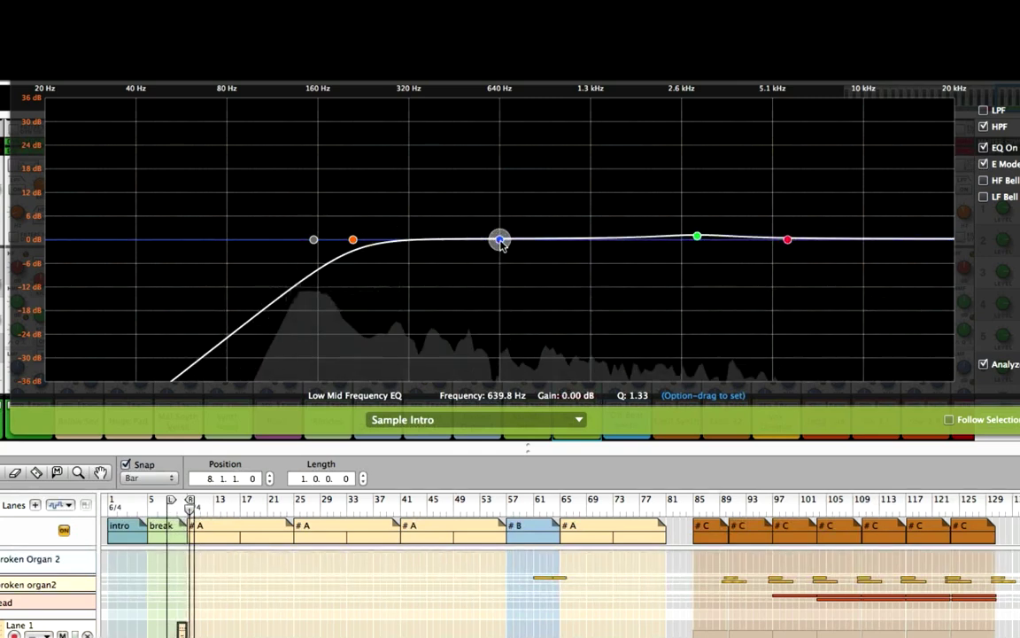
{"action": "left_click_drag", "start_coordinate": [501, 245], "coordinate": [435, 254]}
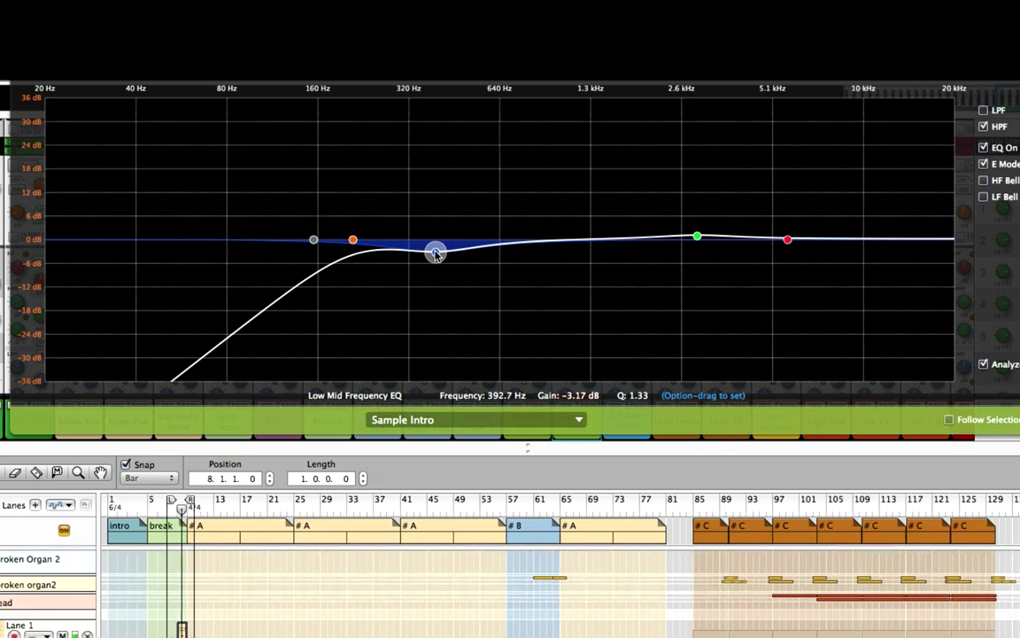
{"action": "left_click_drag", "start_coordinate": [436, 255], "coordinate": [502, 245]}
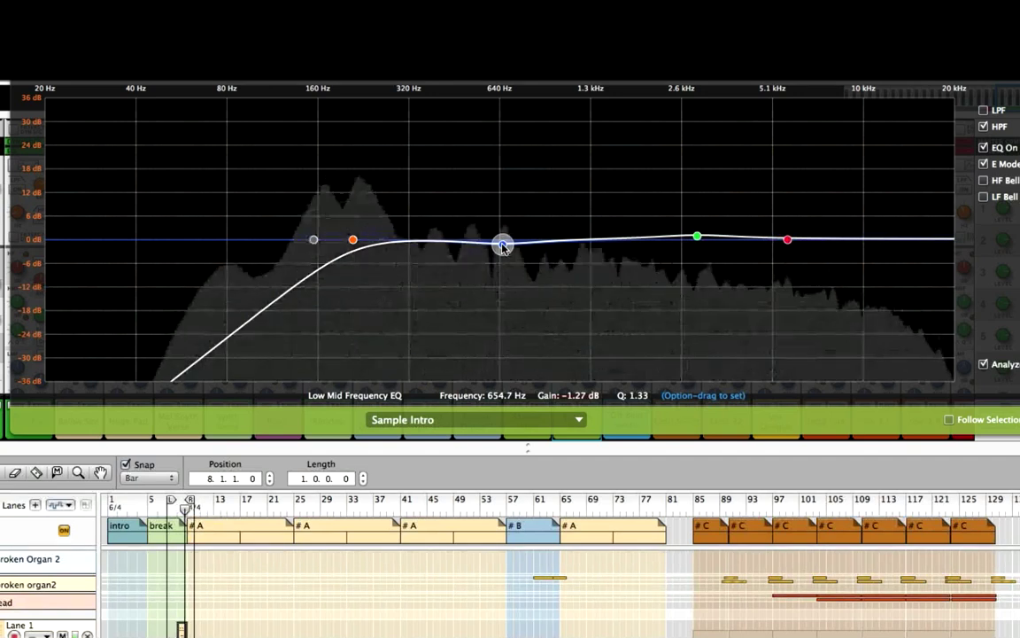
{"action": "left_click_drag", "start_coordinate": [502, 245], "coordinate": [539, 233]}
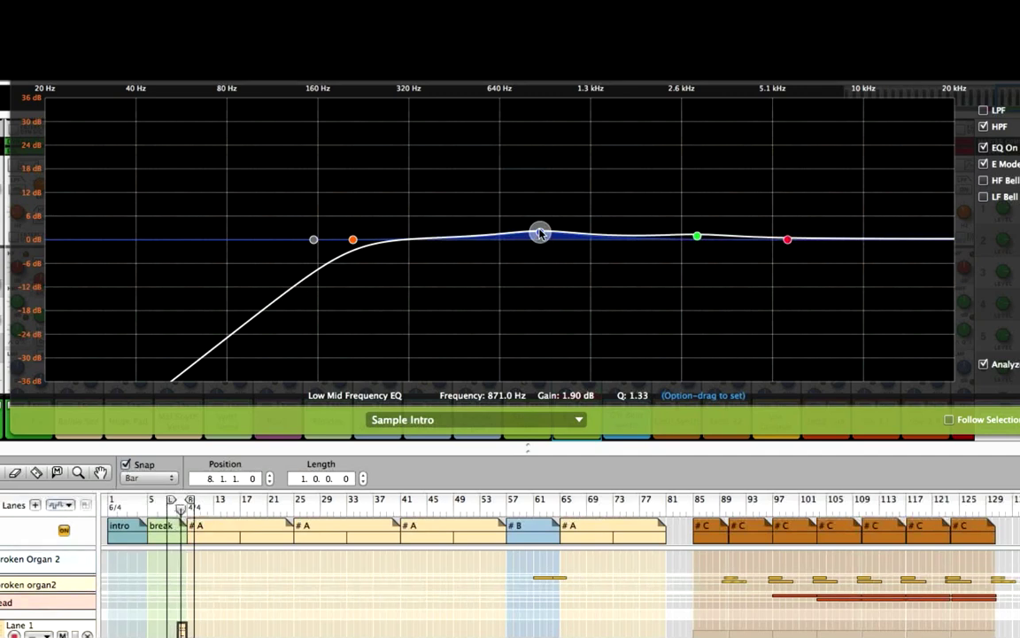
{"action": "left_click_drag", "start_coordinate": [540, 233], "coordinate": [540, 233]}
- A/B the high-pass and EQ, then raise the high band 5.40 dB at 5.20 kHz
{"action": "left_click", "coordinate": [984, 128]}
{"action": "left_click", "coordinate": [984, 147]}
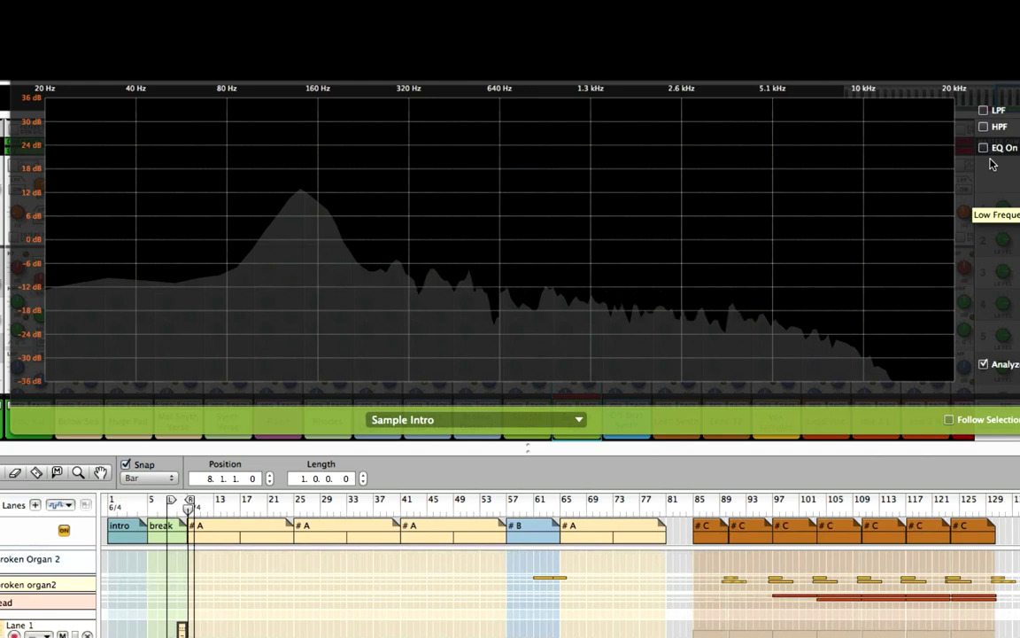
{"action": "left_click", "coordinate": [985, 149]}
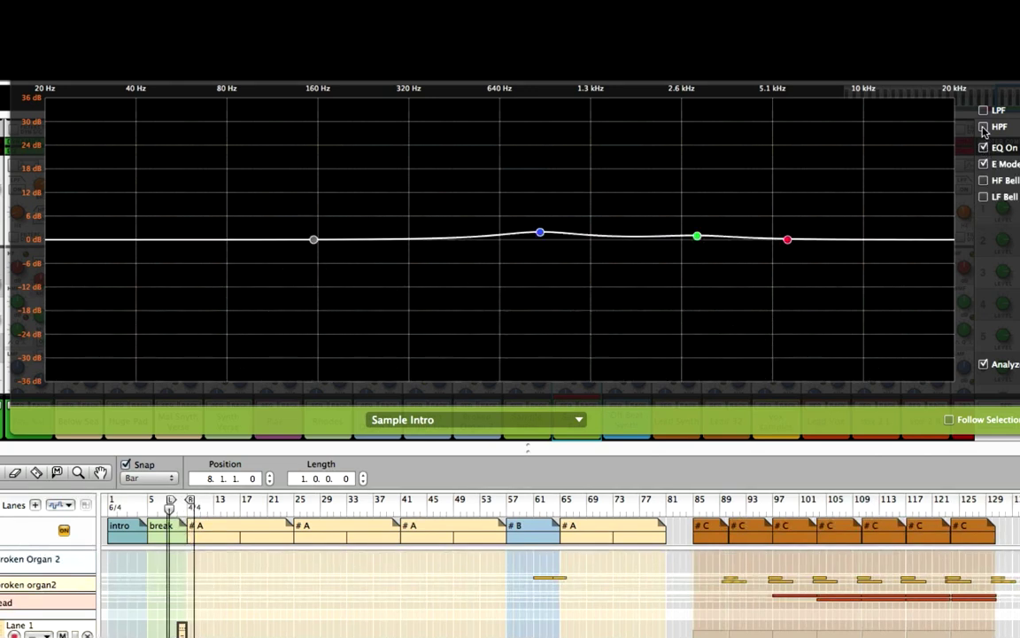
{"action": "left_click", "coordinate": [983, 128]}
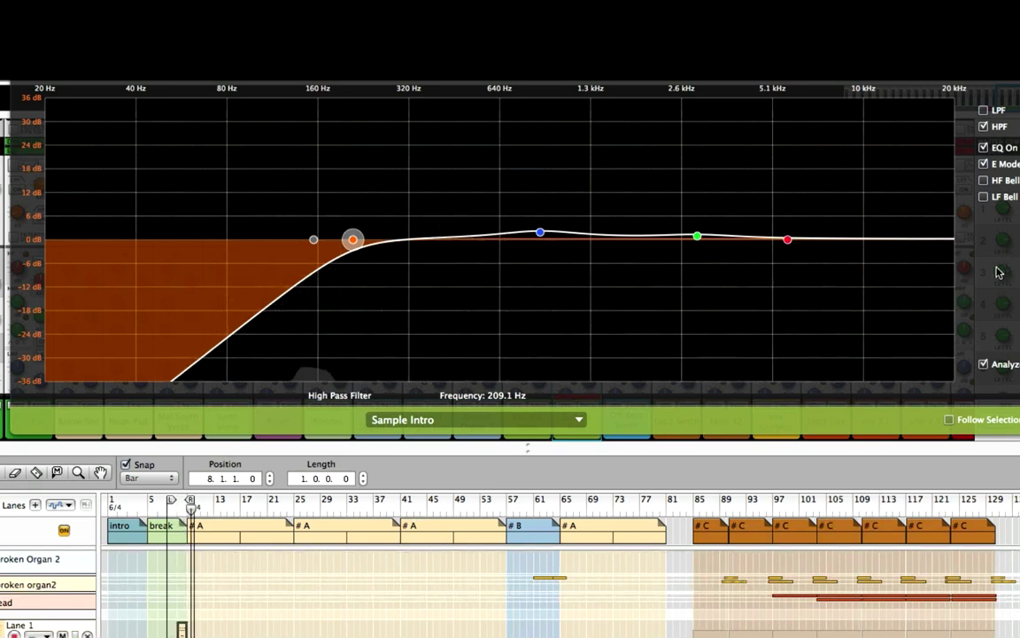
{"action": "left_click", "coordinate": [789, 240]}
{"action": "left_click_drag", "start_coordinate": [791, 241], "coordinate": [774, 225]}
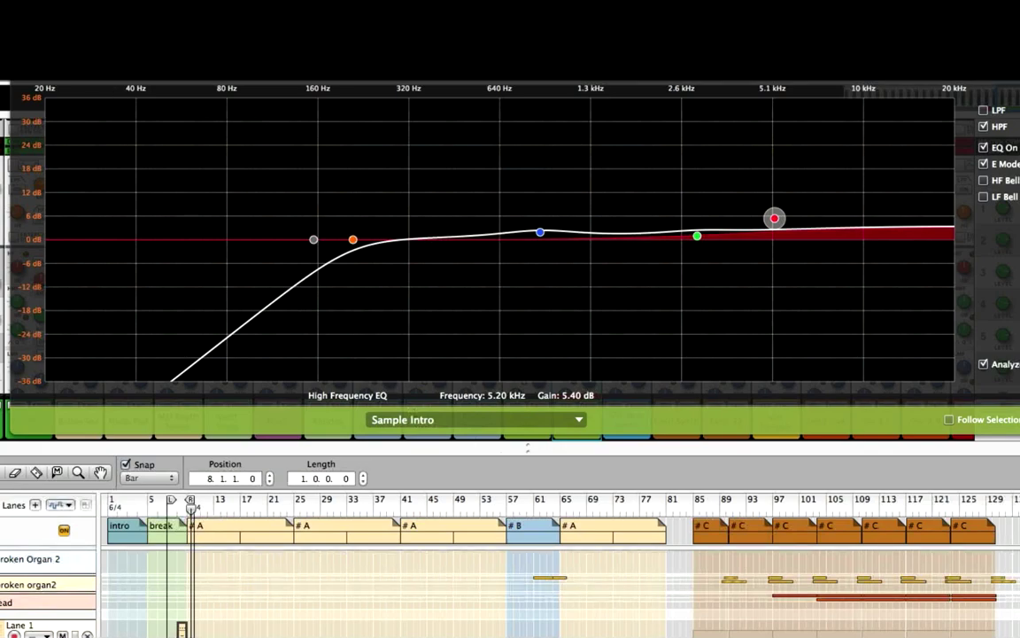
- Return to the mixer and start playback from bar 89
{"action": "key", "text": "Escape"}
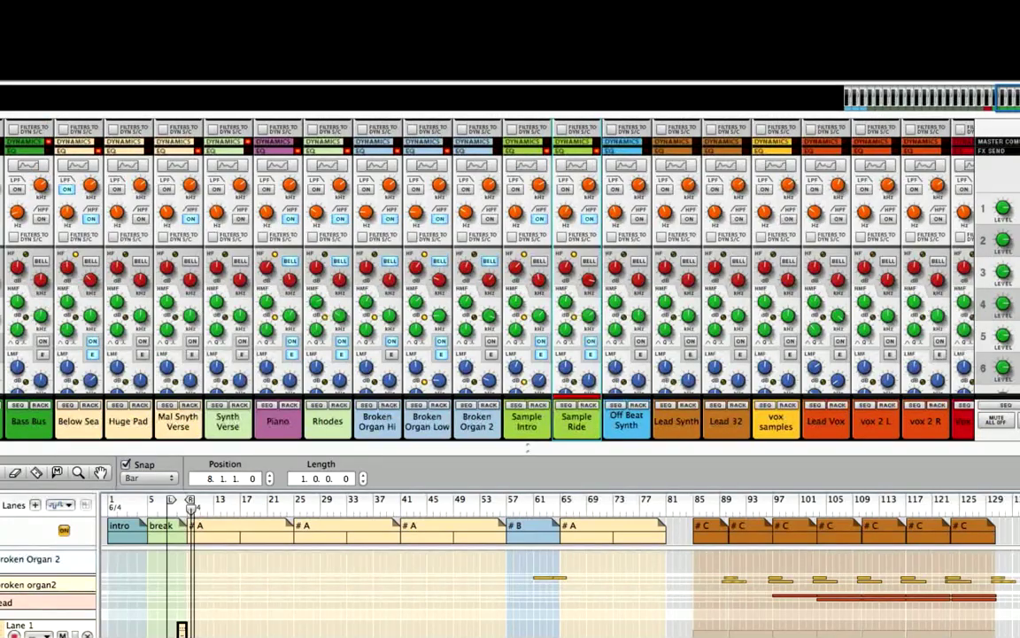
{"action": "scroll", "coordinate": [458, 230], "scroll_direction": "down", "scroll_amount": 10}
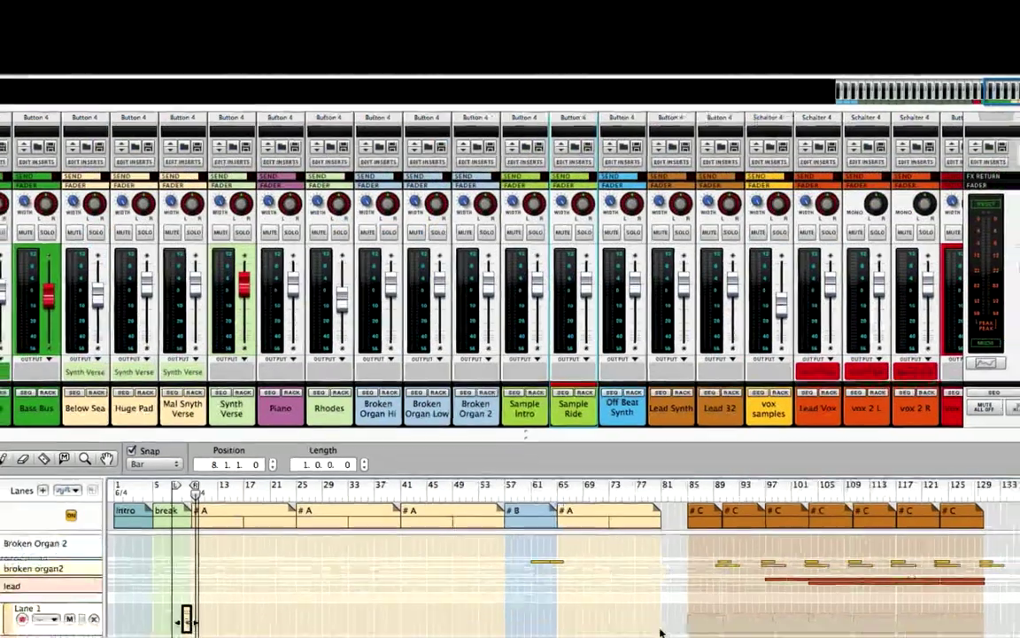
{"action": "scroll", "coordinate": [659, 632], "scroll_direction": "down", "scroll_amount": 5}
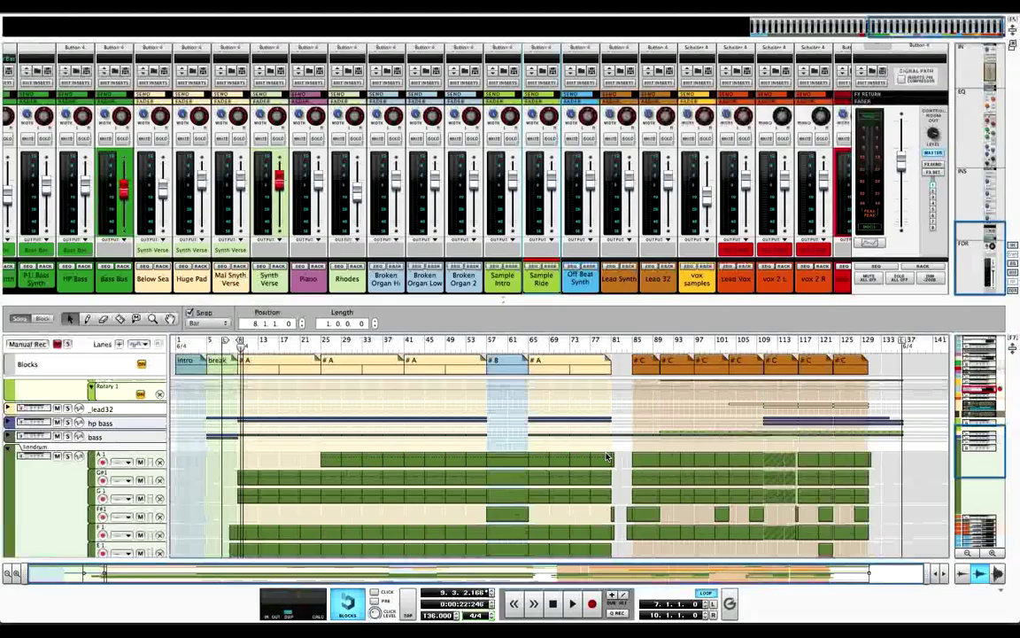
{"action": "scroll", "coordinate": [608, 456], "scroll_direction": "down", "scroll_amount": 10}
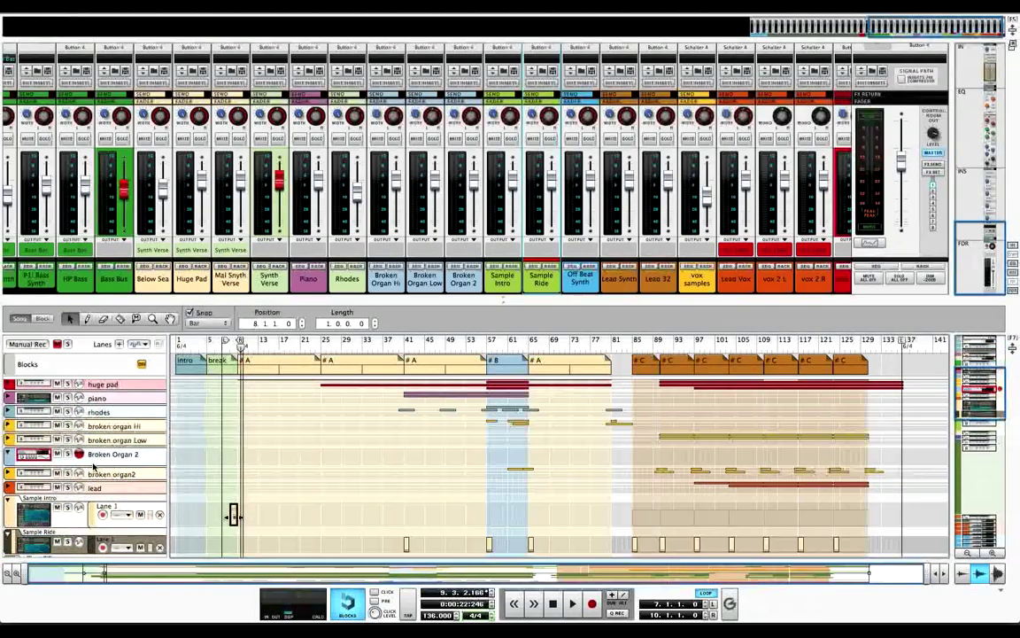
{"action": "scroll", "coordinate": [233, 514], "scroll_direction": "down", "scroll_amount": 3}
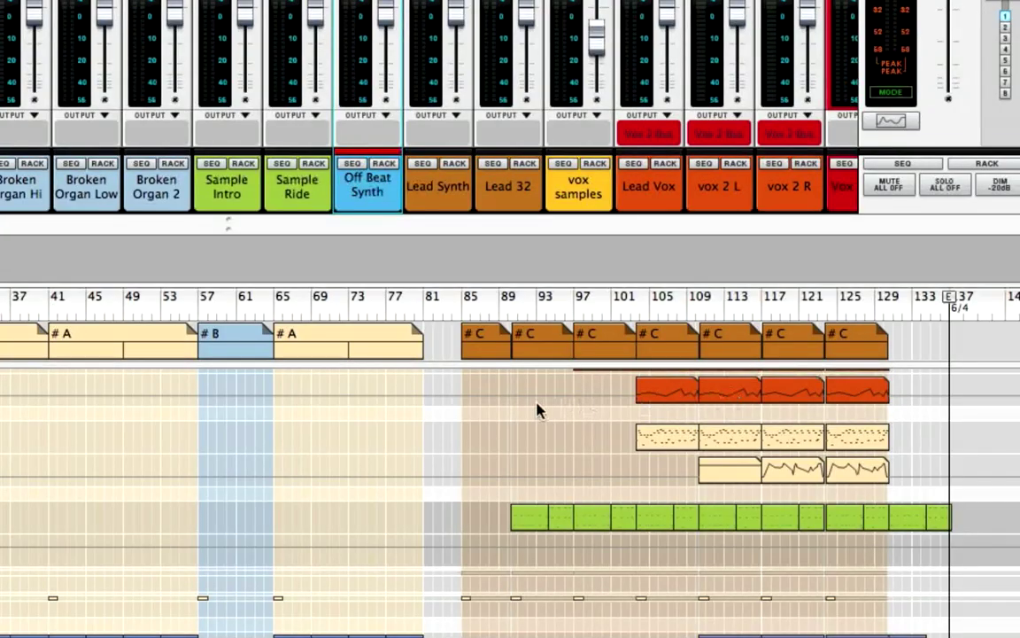
{"action": "scroll", "coordinate": [539, 410], "scroll_direction": "up", "scroll_amount": 3}
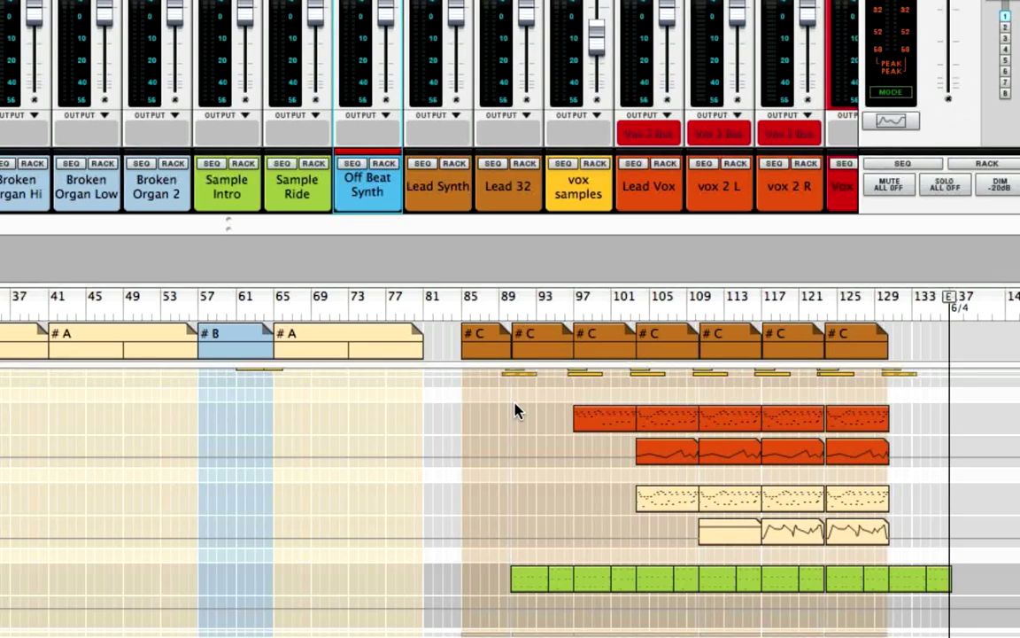
{"action": "scroll", "coordinate": [518, 411], "scroll_direction": "down", "scroll_amount": 1}
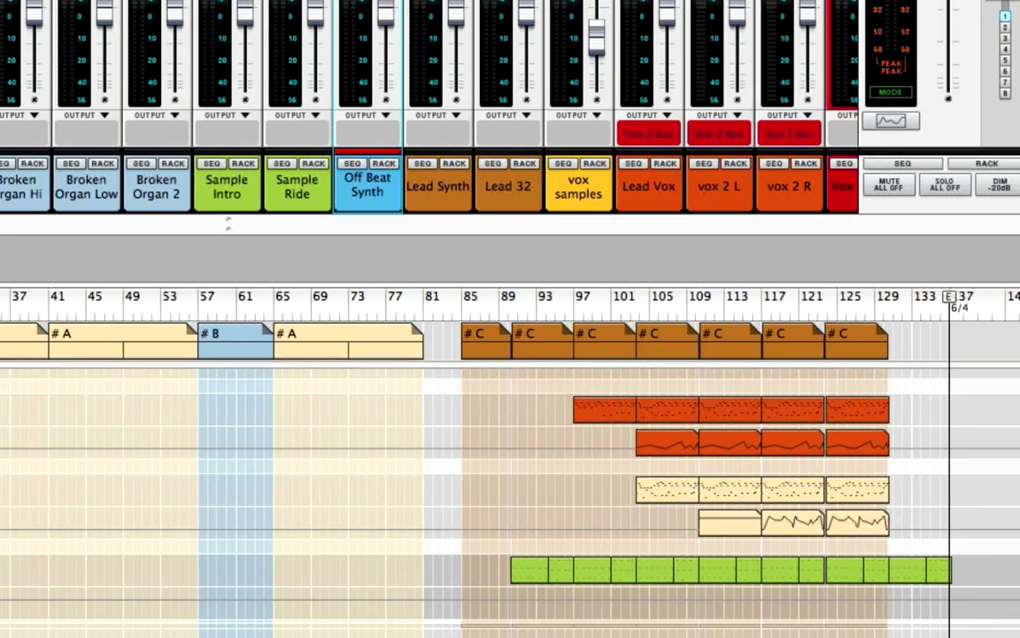
{"action": "left_click", "coordinate": [516, 305]}
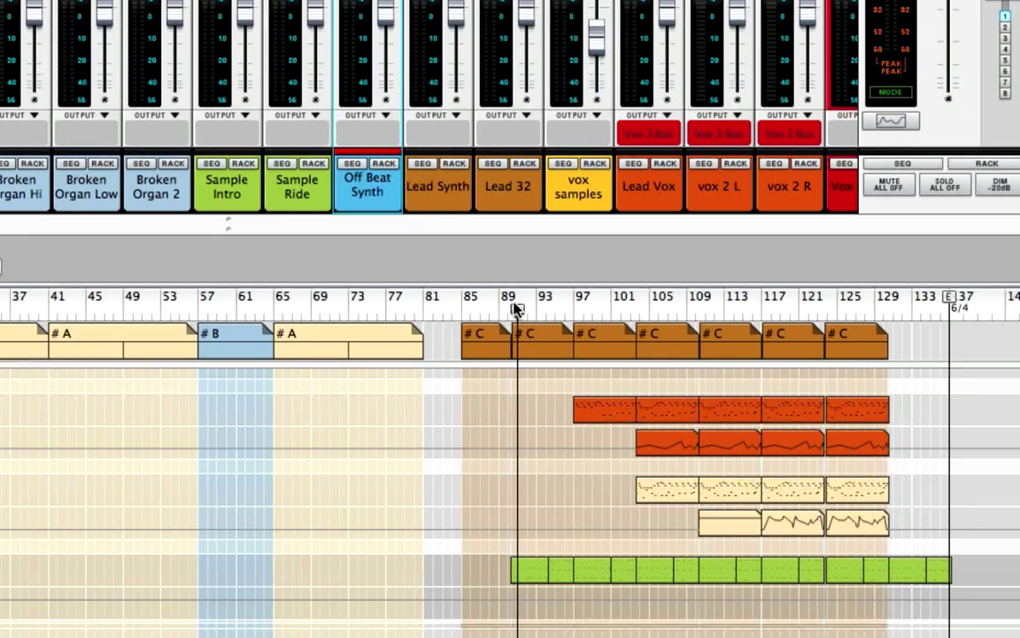
{"action": "left_click", "coordinate": [508, 307]}
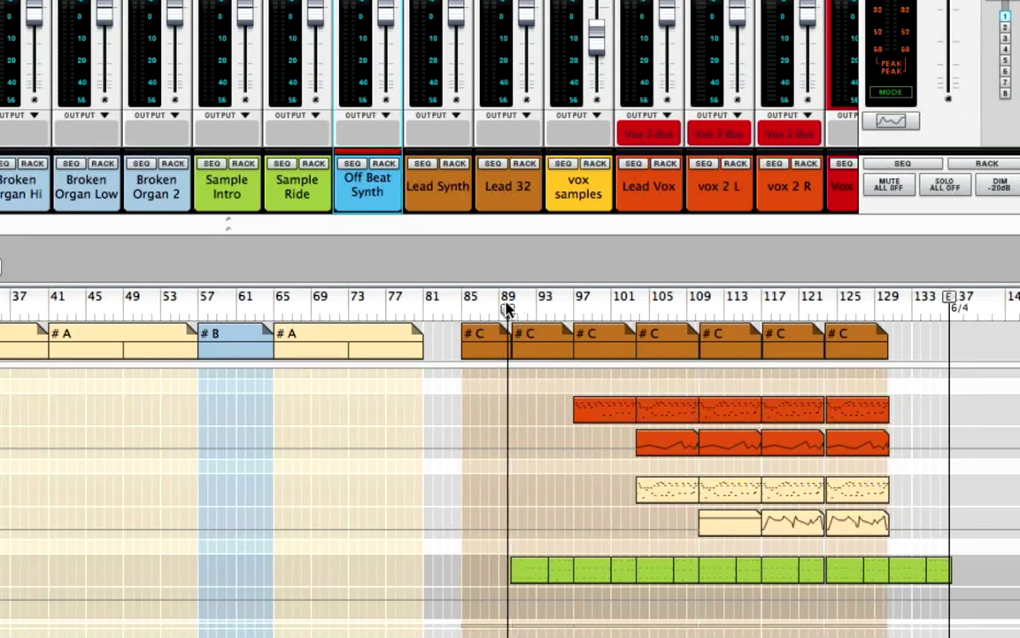
{"action": "key", "text": "space"}
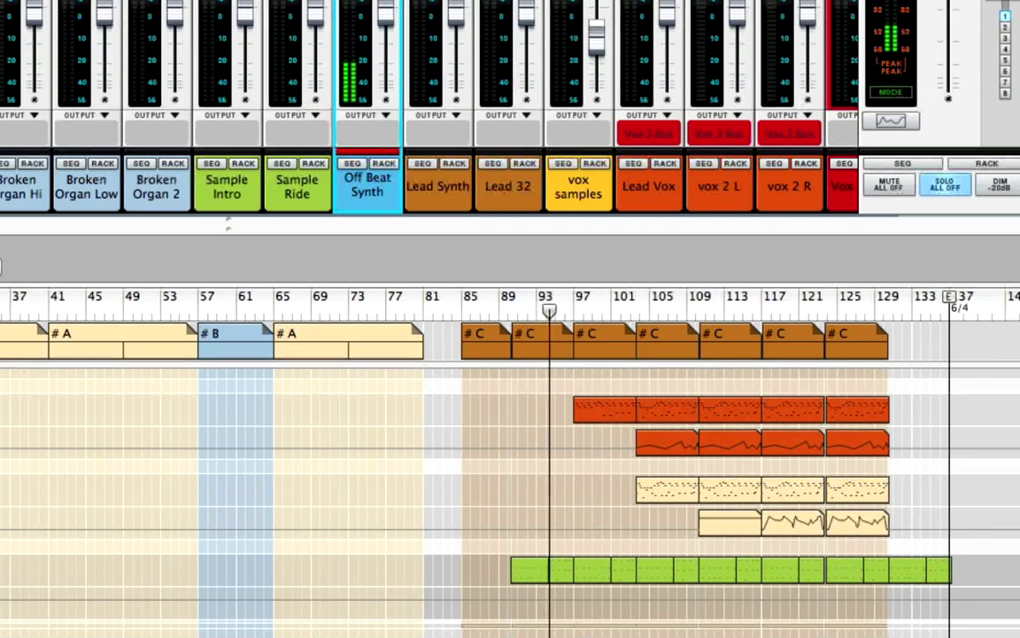
- Select the Lead Synth and Lead 32 channels, jump to bar 102, then restart at bar 89
{"action": "left_click", "coordinate": [438, 186]}
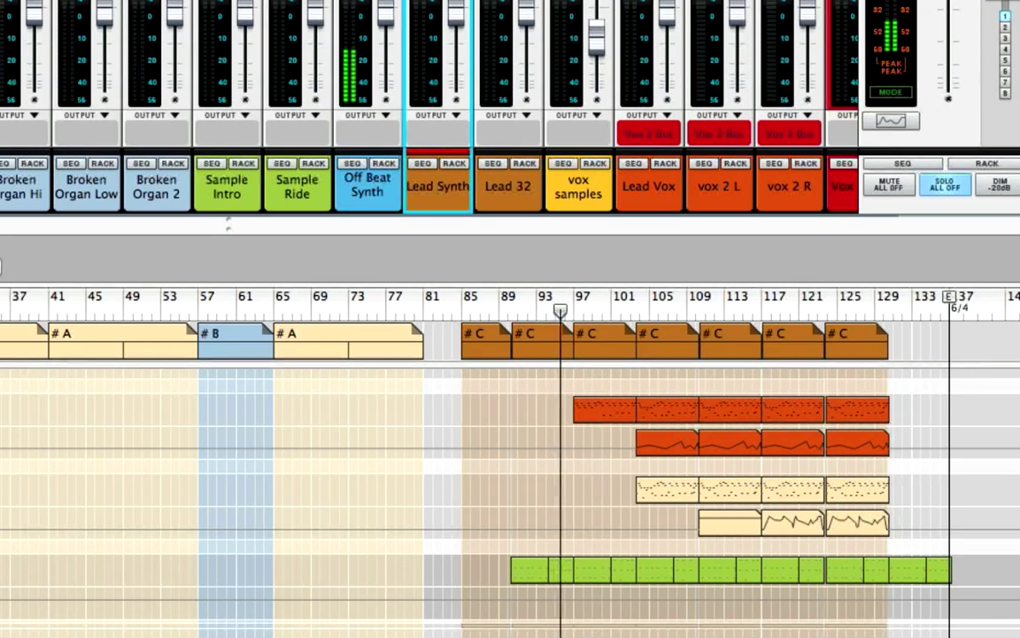
{"action": "left_click", "coordinate": [508, 186]}
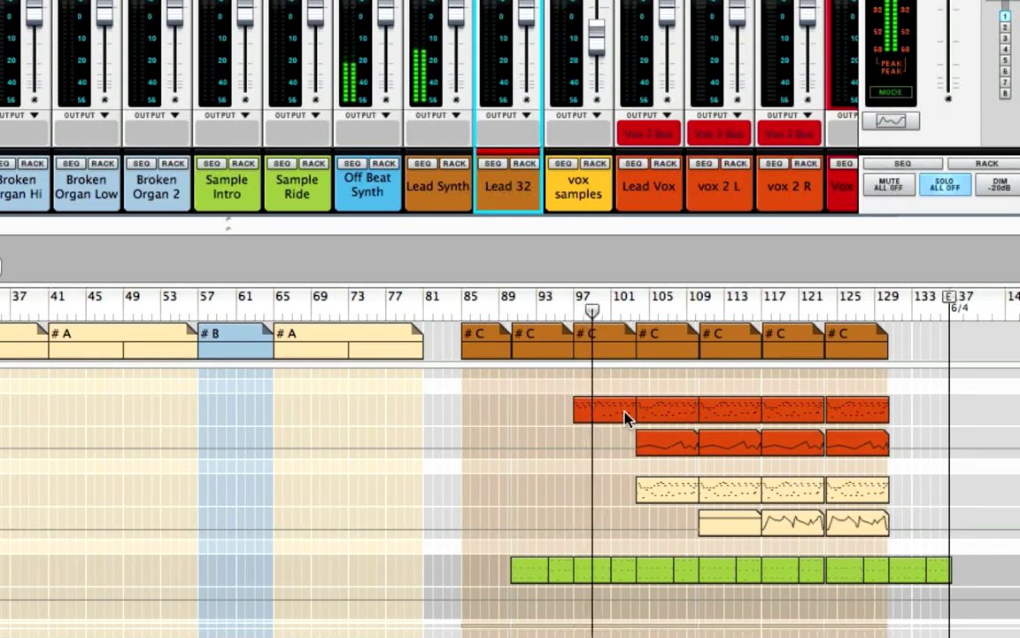
{"action": "left_click", "coordinate": [638, 305]}
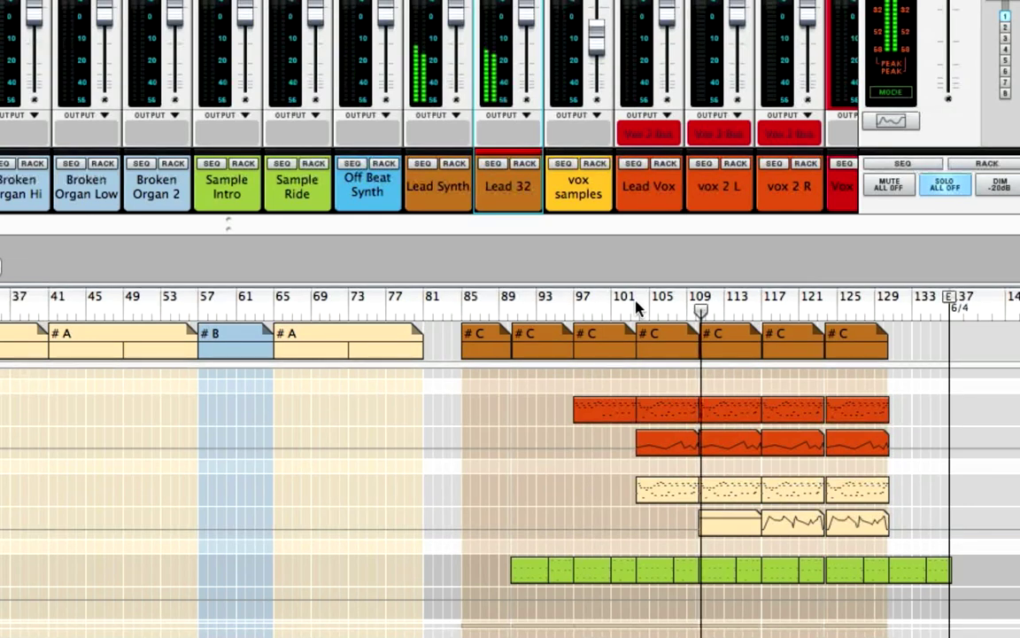
{"action": "left_click", "coordinate": [509, 308]}
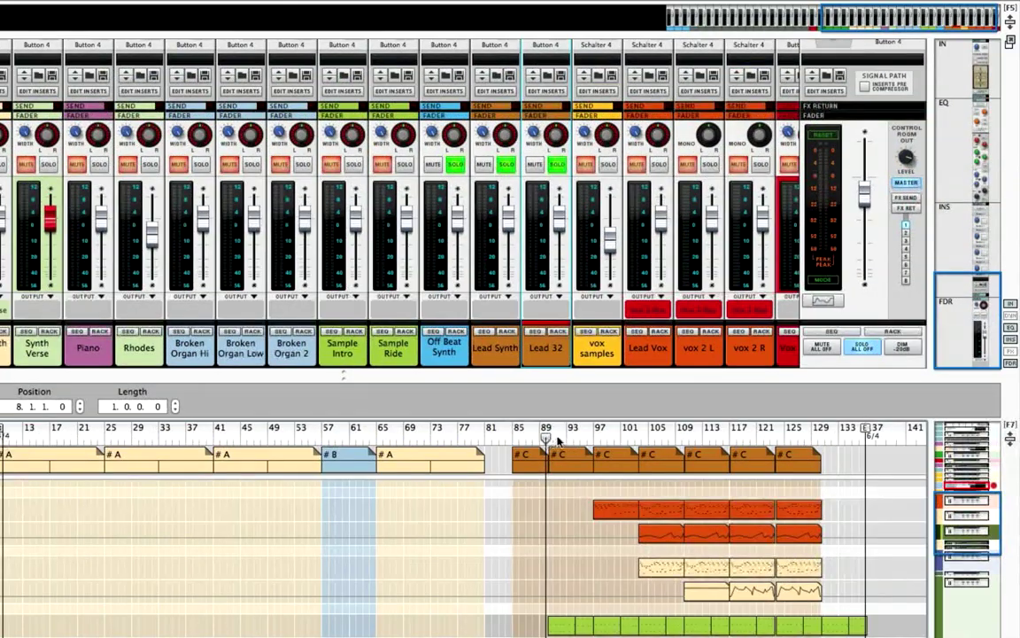
- Open Off Beat Synth's Spectrum EQ and loop-play its clip around bars 101–109
{"action": "scroll", "coordinate": [376, 146], "scroll_direction": "up", "scroll_amount": 5}
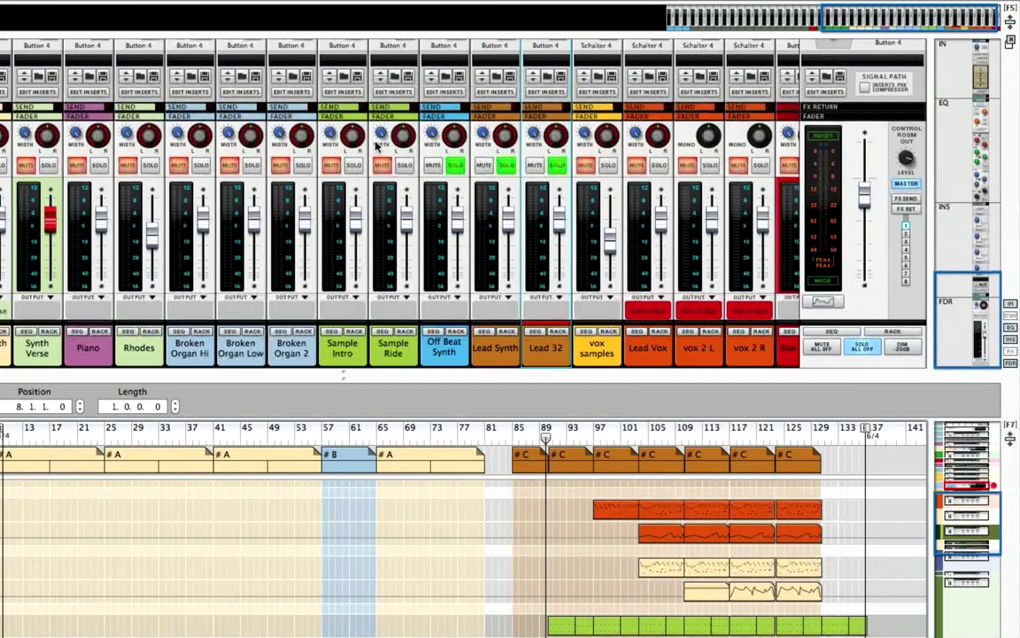
{"action": "scroll", "coordinate": [375, 146], "scroll_direction": "up", "scroll_amount": 5}
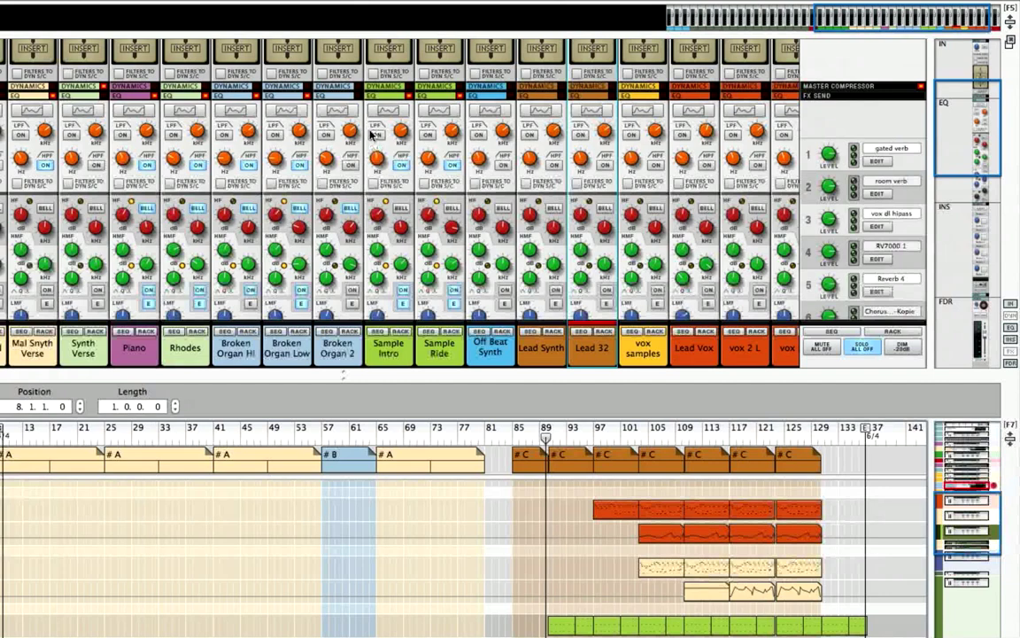
{"action": "left_click", "coordinate": [486, 113]}
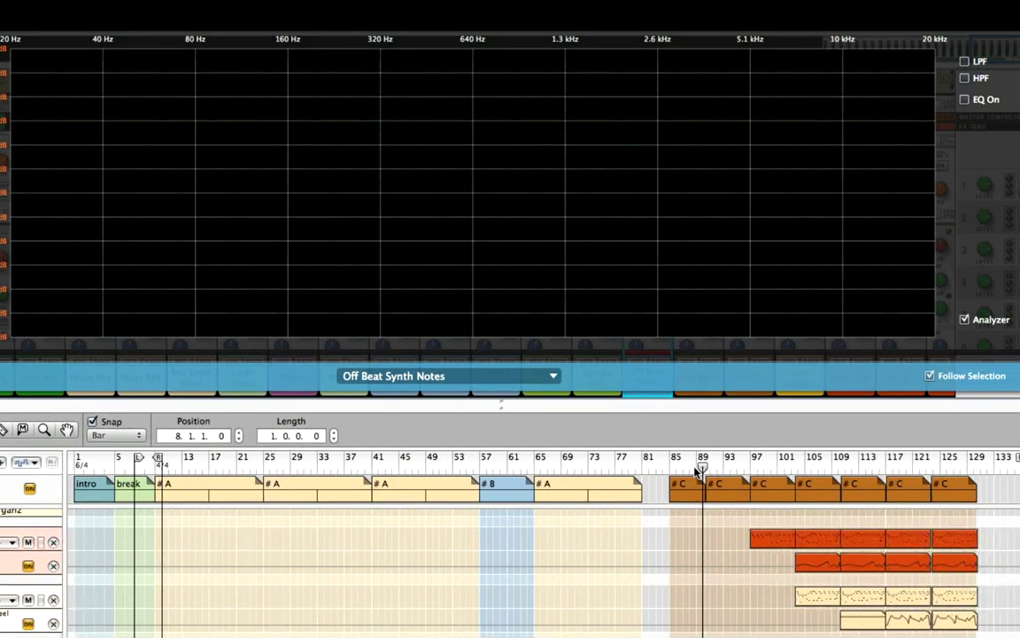
{"action": "left_click", "coordinate": [697, 470], "text": "super"}
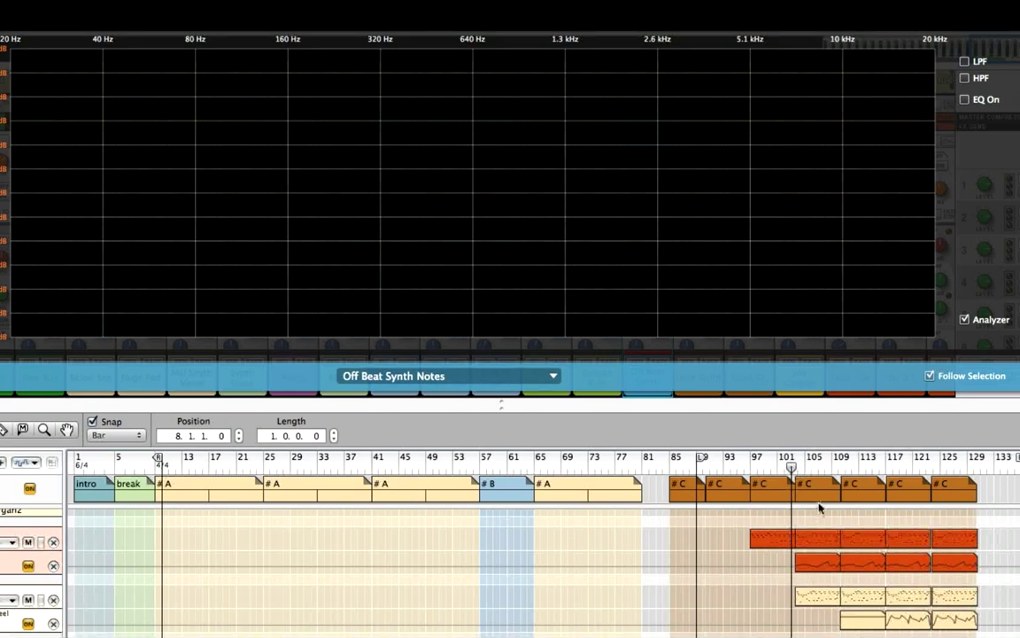
{"action": "left_click", "coordinate": [820, 536]}
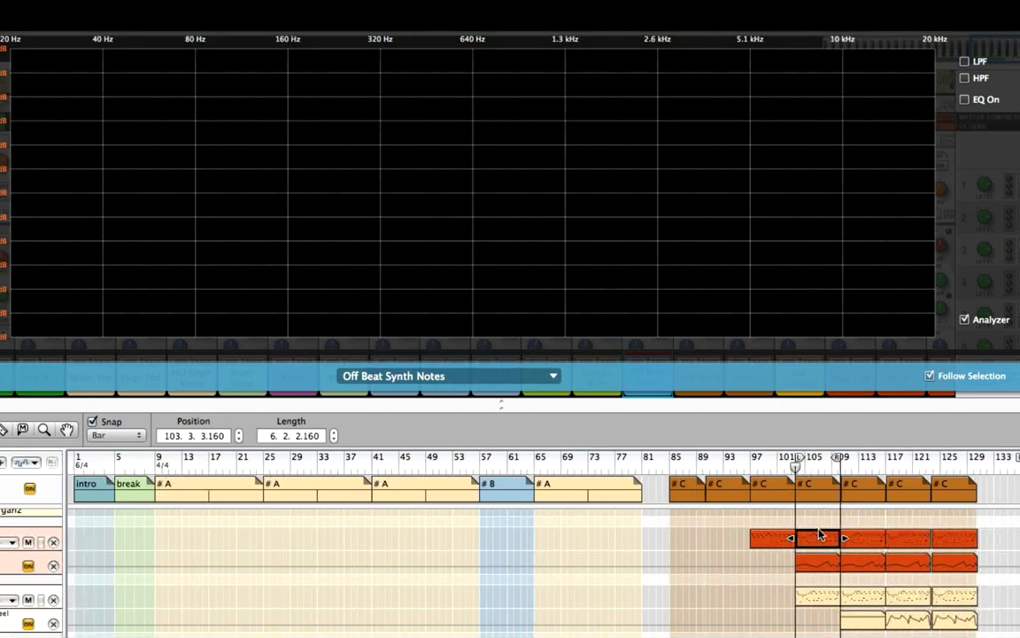
{"action": "left_click", "coordinate": [800, 460]}
{"action": "key", "text": "space"}
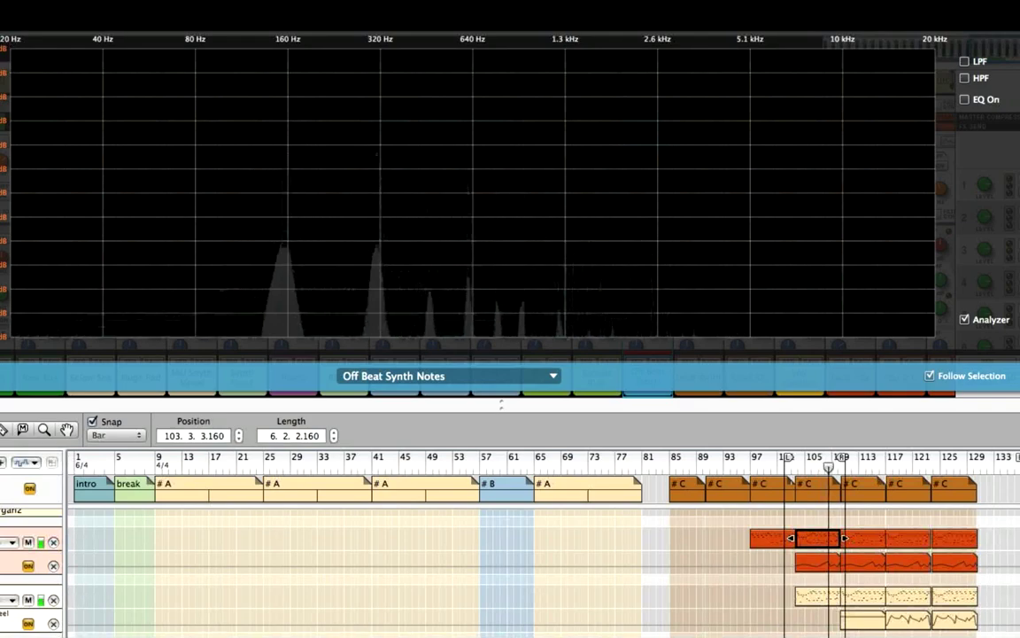
{"action": "key", "text": "Escape"}
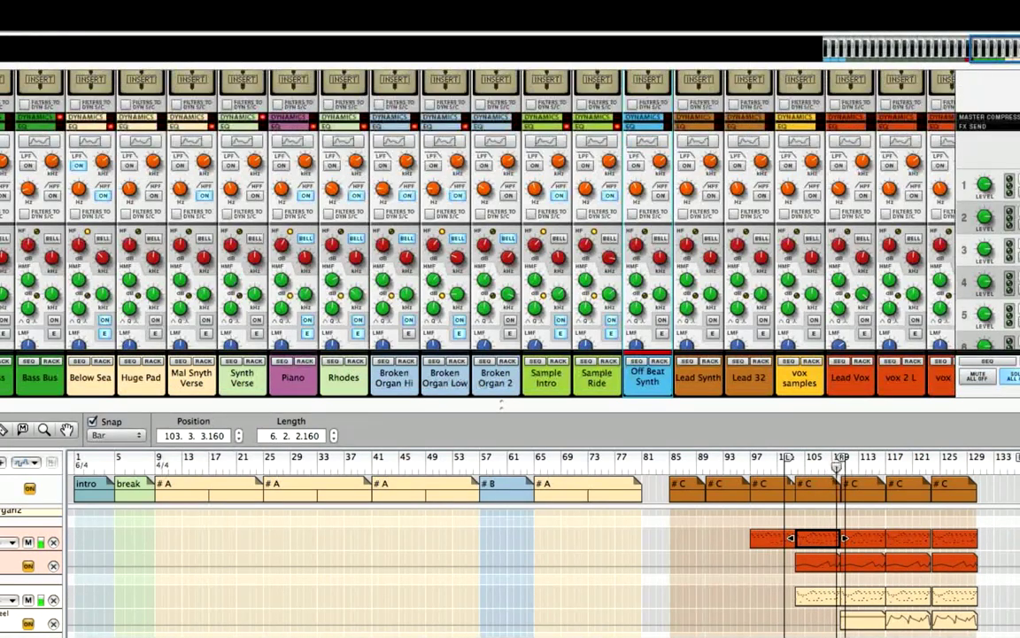
- Unsolo the Off Beat Synth, Lead Synth and Lead 32 channels
{"action": "scroll", "coordinate": [714, 229], "scroll_direction": "down", "scroll_amount": 10}
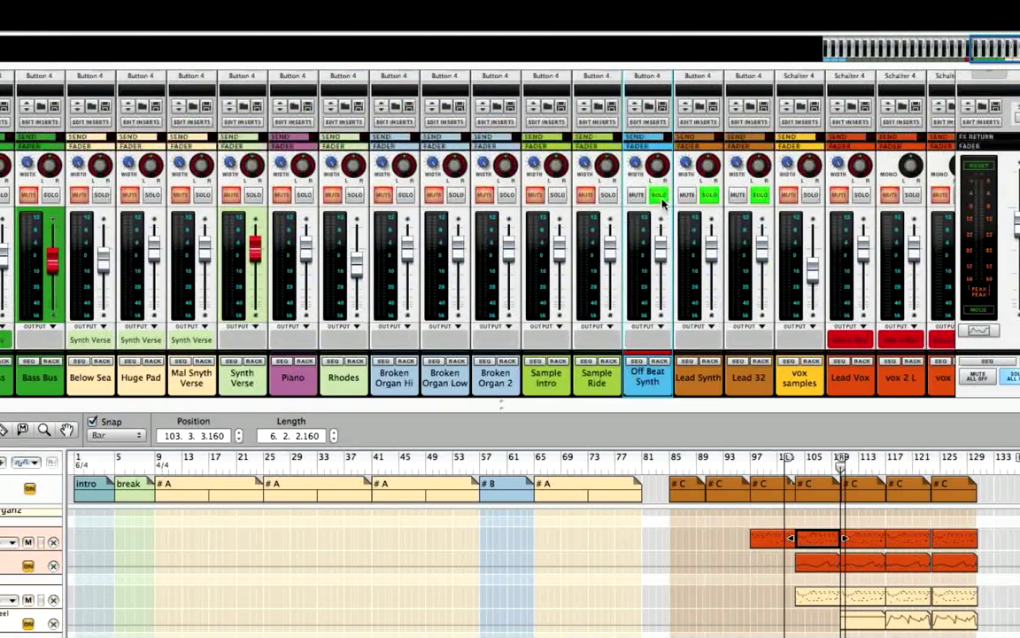
{"action": "left_click", "coordinate": [661, 197]}
{"action": "left_click", "coordinate": [710, 196]}
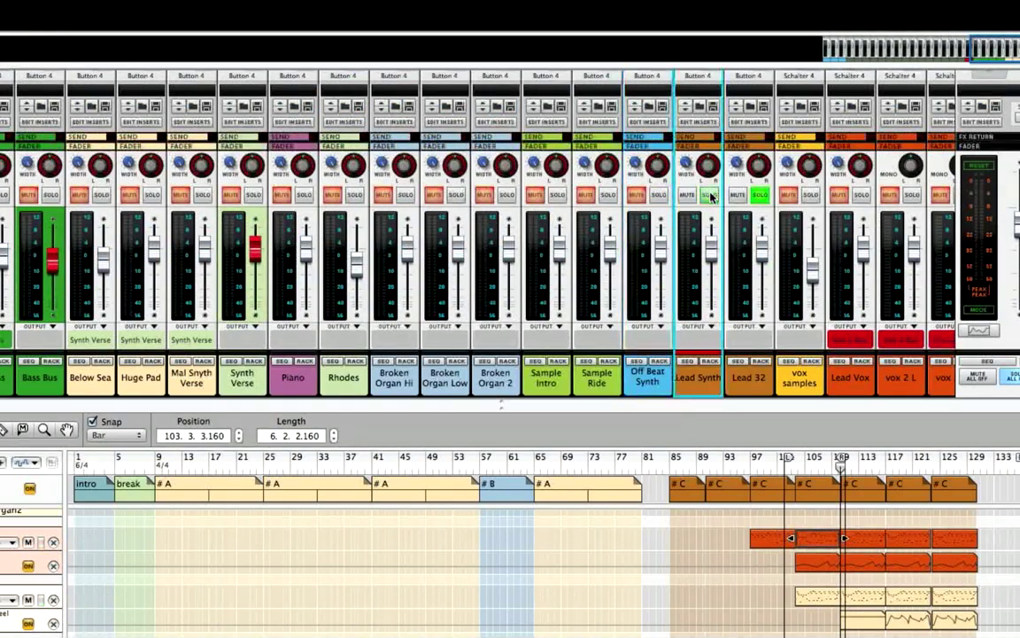
{"action": "left_click", "coordinate": [761, 196]}
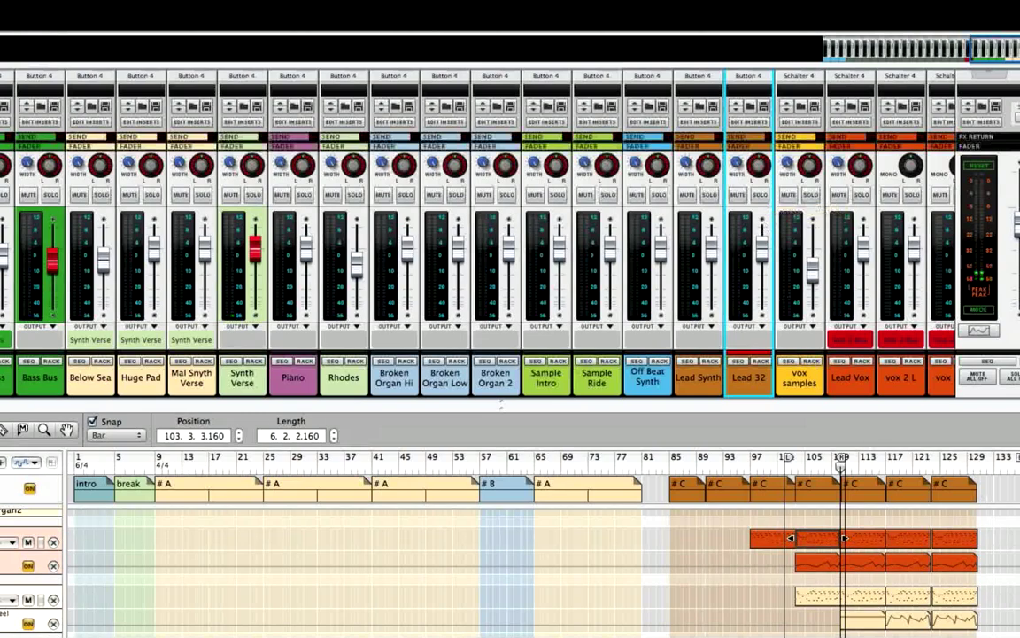
{"action": "scroll", "coordinate": [459, 208], "scroll_direction": "up", "scroll_amount": 10}
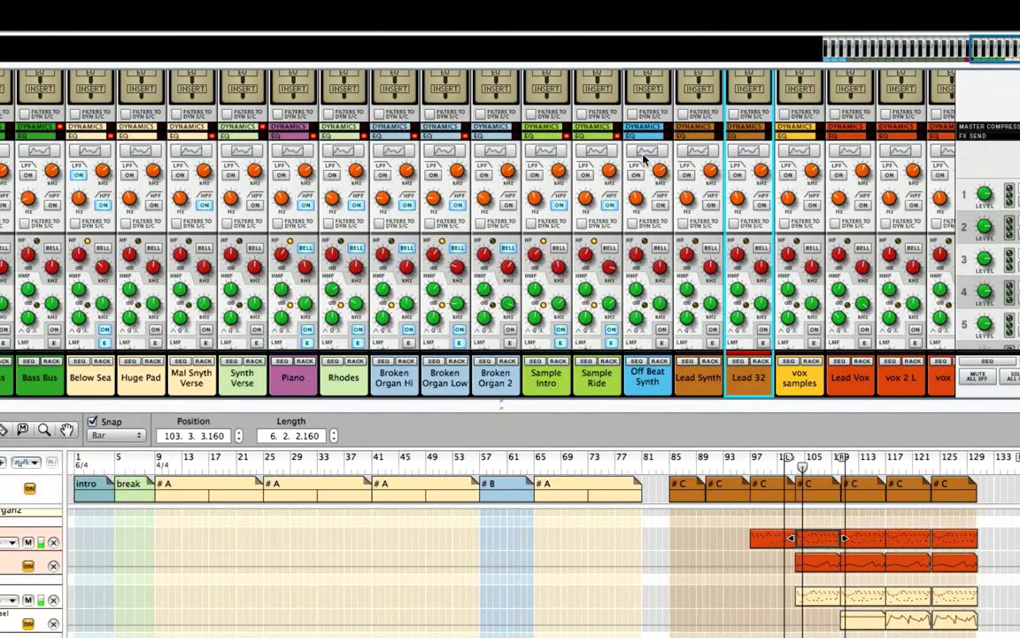
- In Off Beat Synth's Spectrum EQ, high-pass at 150.6 Hz and turn EQ On
{"action": "left_click", "coordinate": [644, 152]}
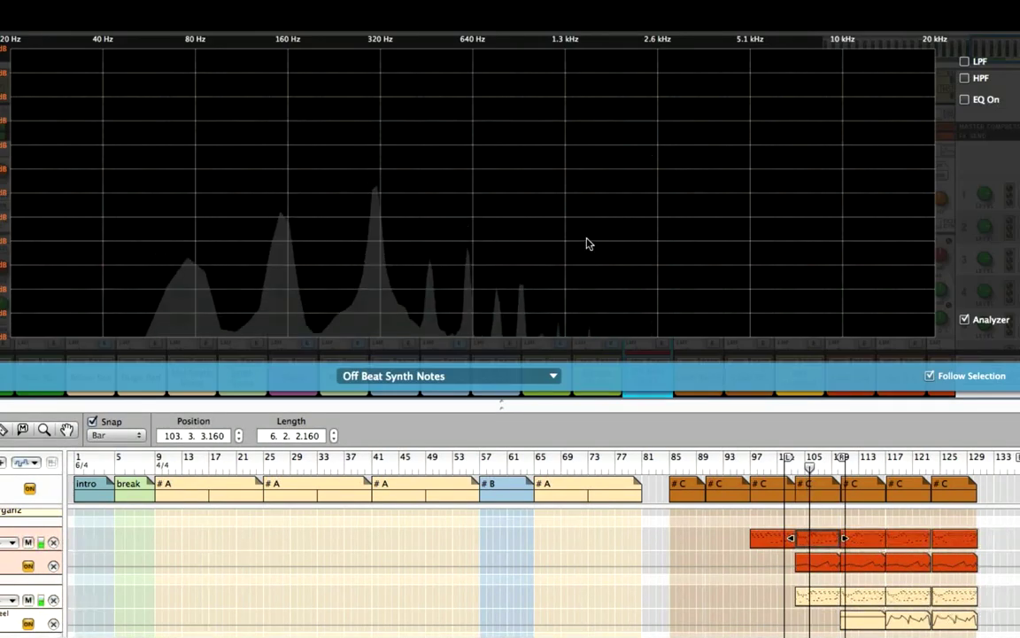
{"action": "left_click_drag", "start_coordinate": [585, 23], "coordinate": [611, 78]}
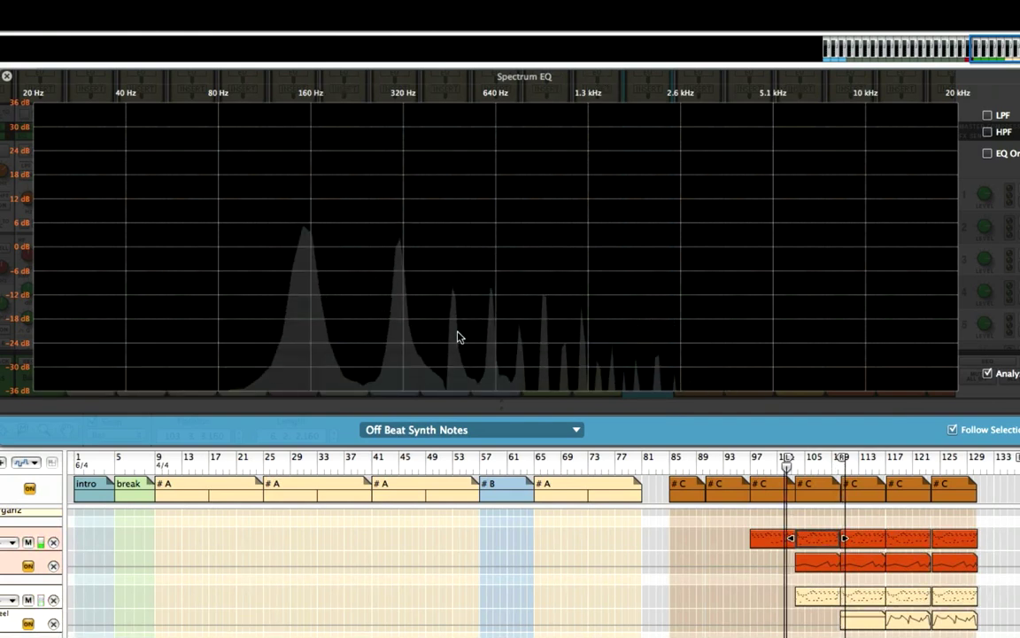
{"action": "left_click", "coordinate": [988, 132]}
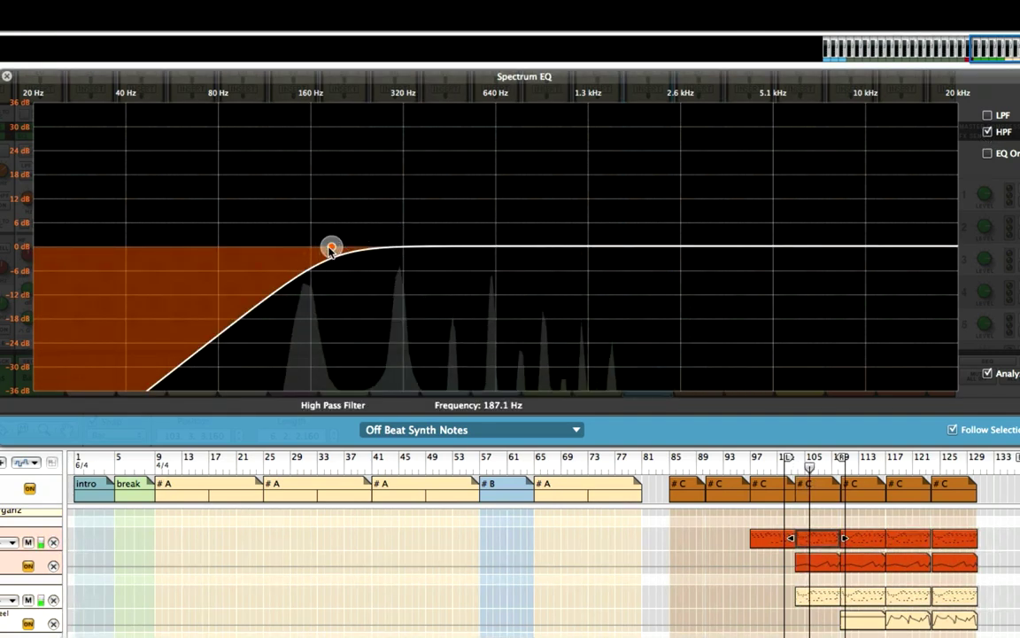
{"action": "left_click_drag", "start_coordinate": [329, 247], "coordinate": [302, 257]}
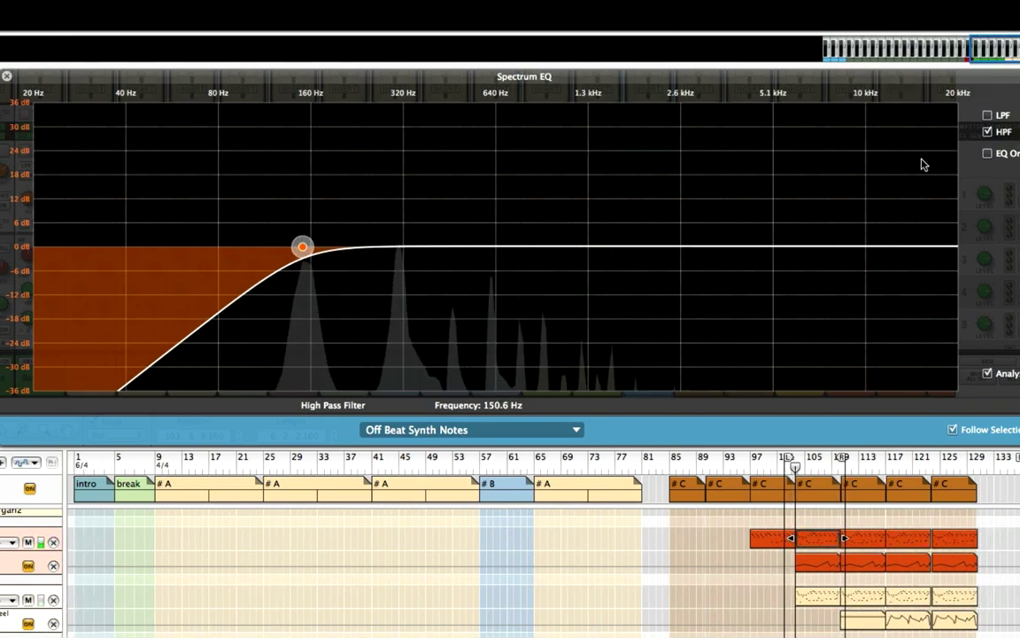
{"action": "left_click", "coordinate": [988, 154]}
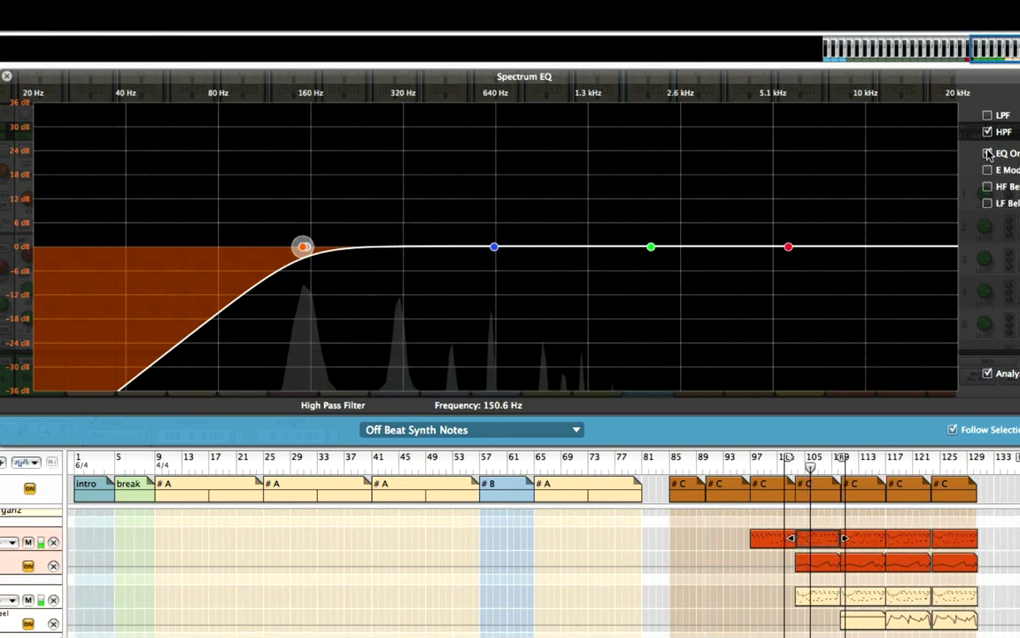
- Add a low-pass near 2.71 kHz and boost the low mids 3.49 dB at 635 Hz
{"action": "left_click", "coordinate": [988, 115]}
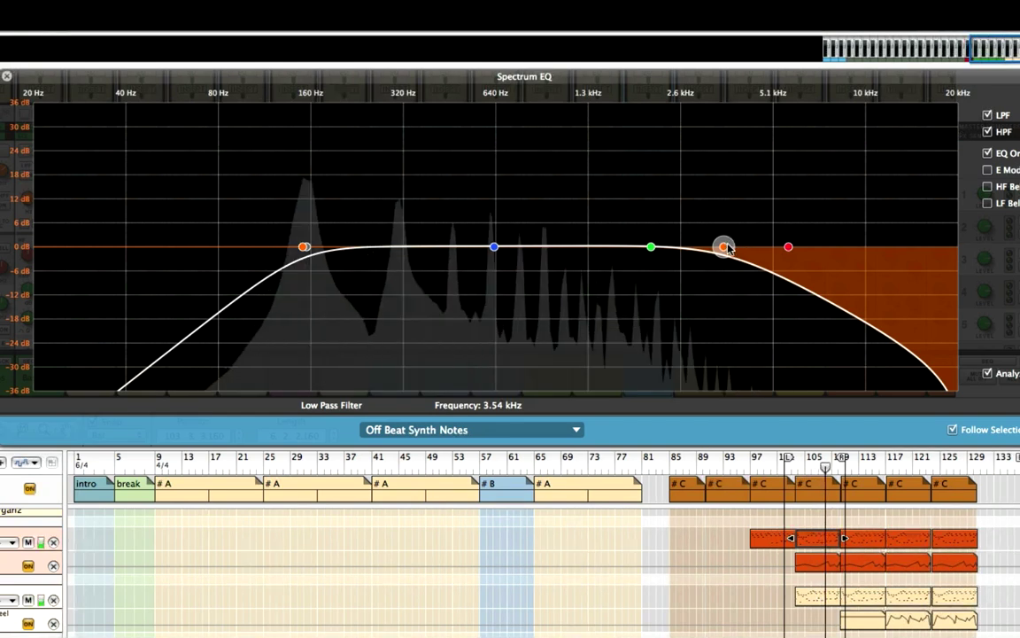
{"action": "left_click_drag", "start_coordinate": [727, 246], "coordinate": [688, 247]}
{"action": "left_click", "coordinate": [494, 247]}
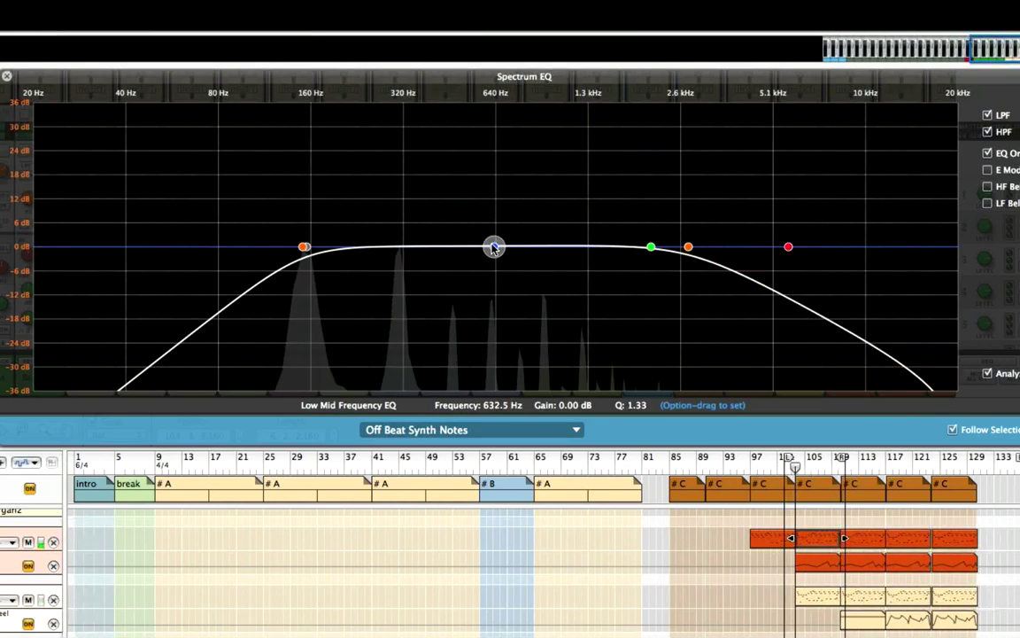
{"action": "mouse_move", "coordinate": [494, 248]}
{"action": "left_mouse_down"}
{"action": "mouse_move", "coordinate": [492, 166]}
{"action": "mouse_move", "coordinate": [498, 237]}
{"action": "left_mouse_up"}
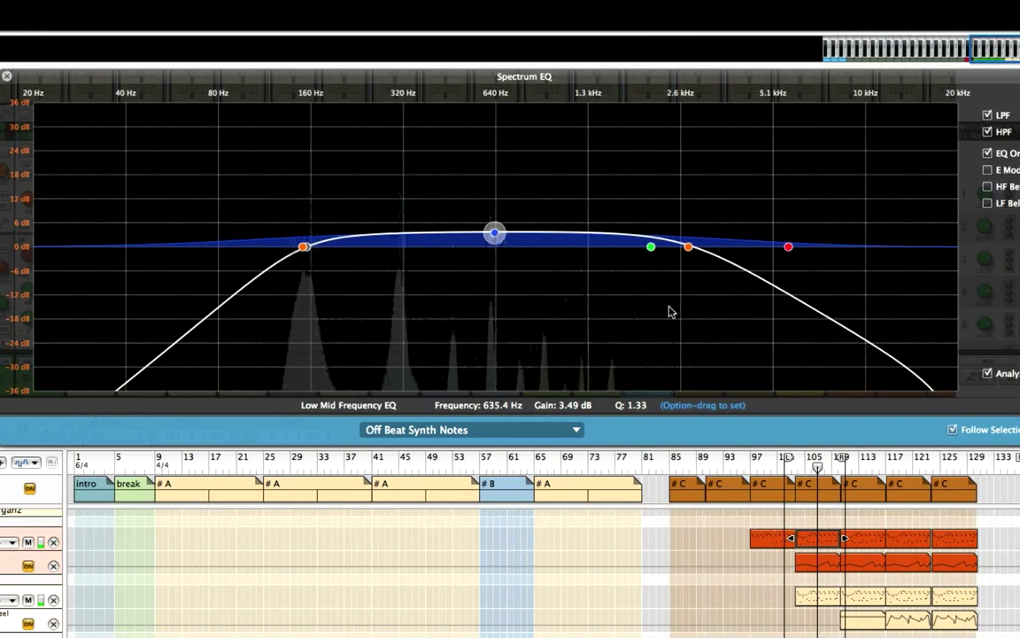
- Check the low-pass and high-mid points, select the clip at bars 101–109, and list tracks
{"action": "left_click", "coordinate": [689, 247]}
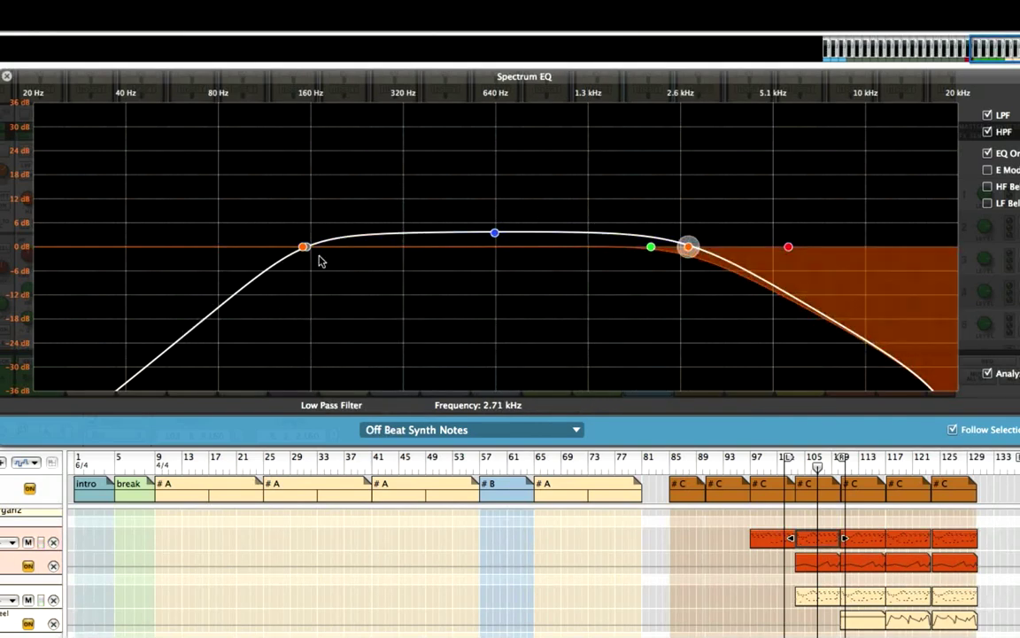
{"action": "left_click", "coordinate": [651, 246]}
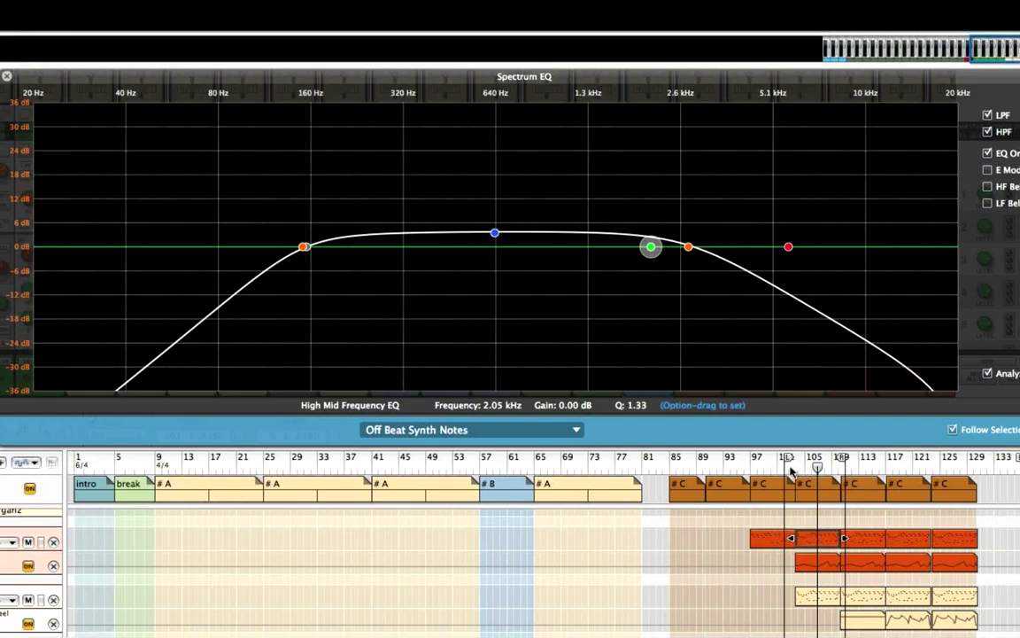
{"action": "left_click", "coordinate": [817, 537]}
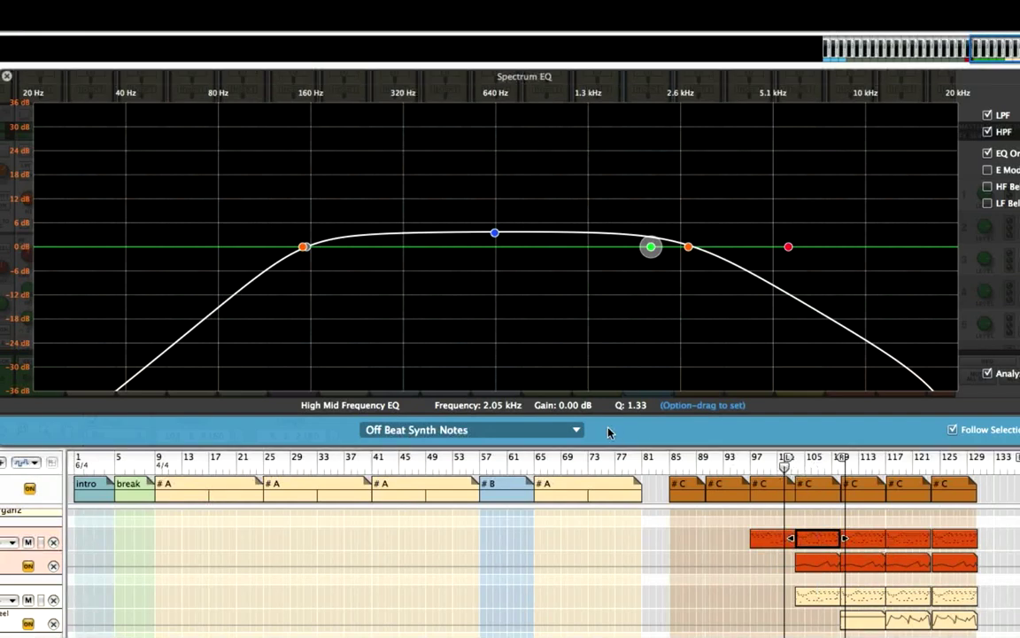
{"action": "left_click", "coordinate": [577, 432]}
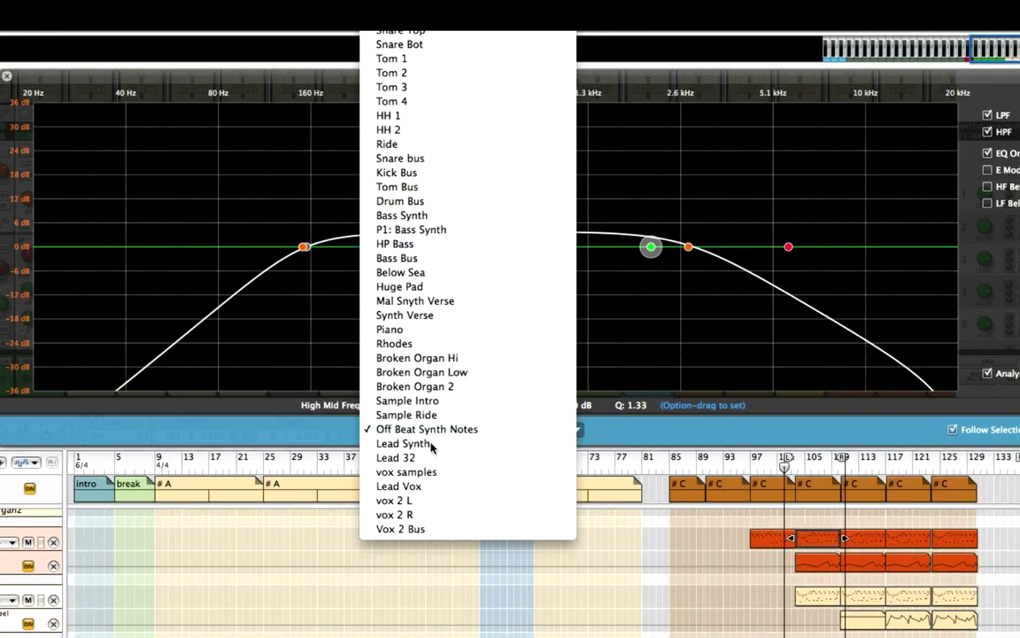
- Show Lead Synth, then Lead 32, in the Spectrum EQ and restart playback
{"action": "left_click", "coordinate": [432, 444]}
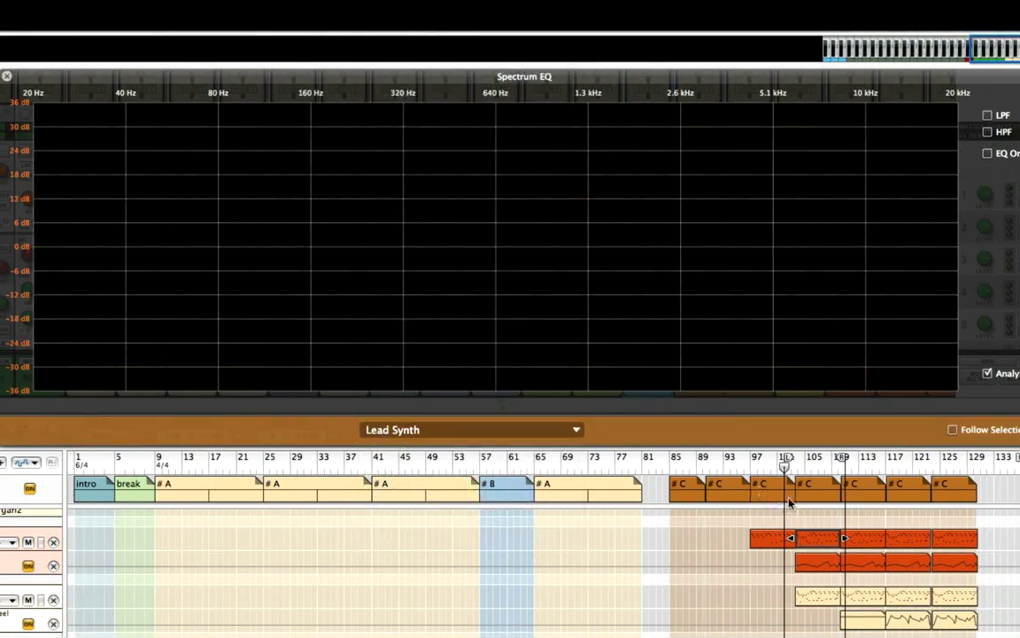
{"action": "key", "text": "space"}
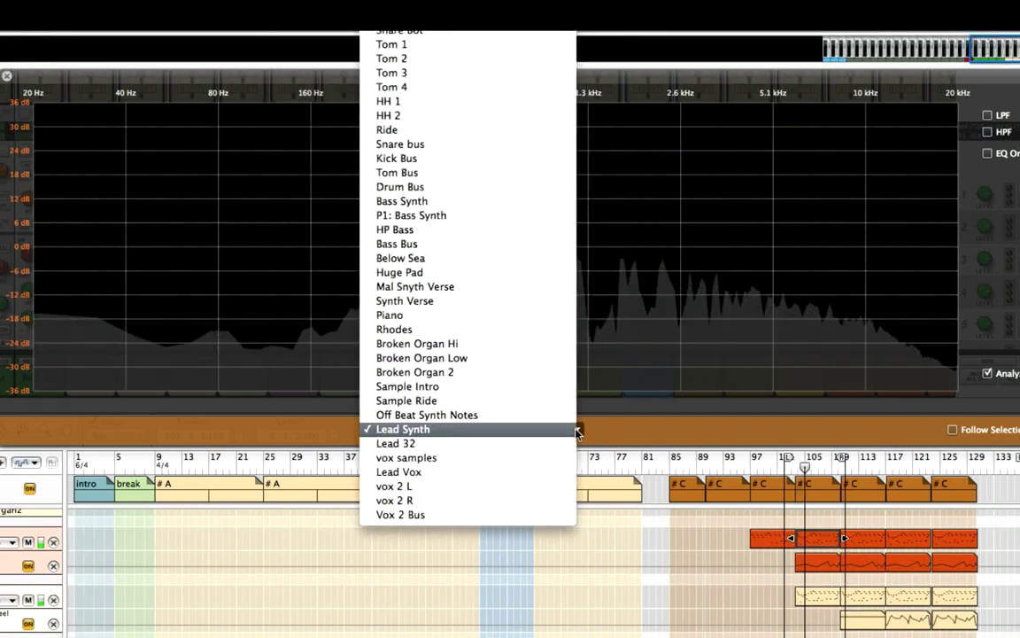
{"action": "left_click", "coordinate": [577, 431]}
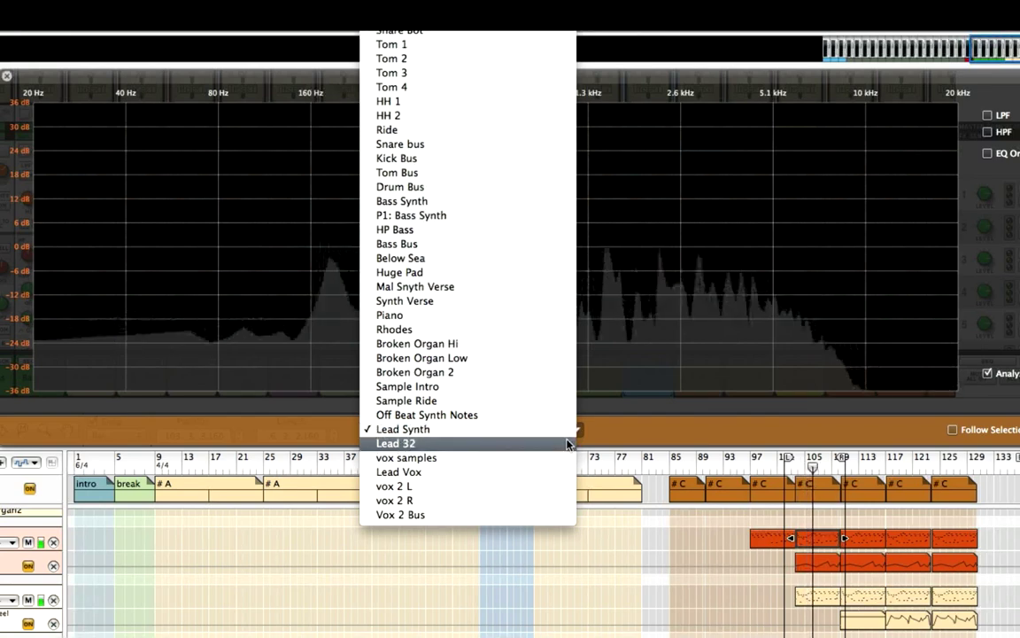
{"action": "left_click", "coordinate": [568, 443]}
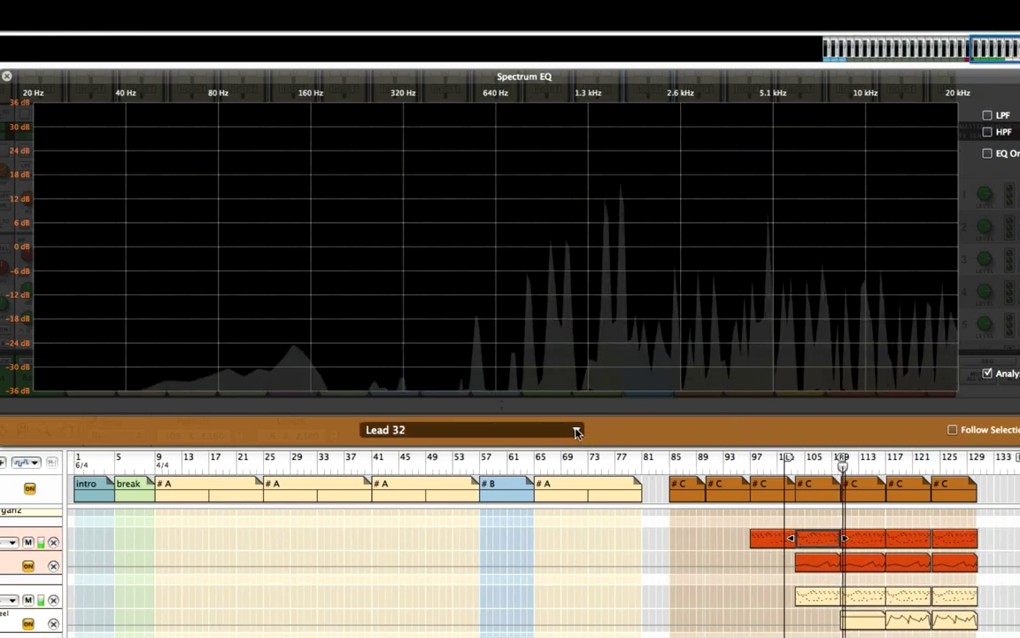
{"action": "key", "text": "space"}
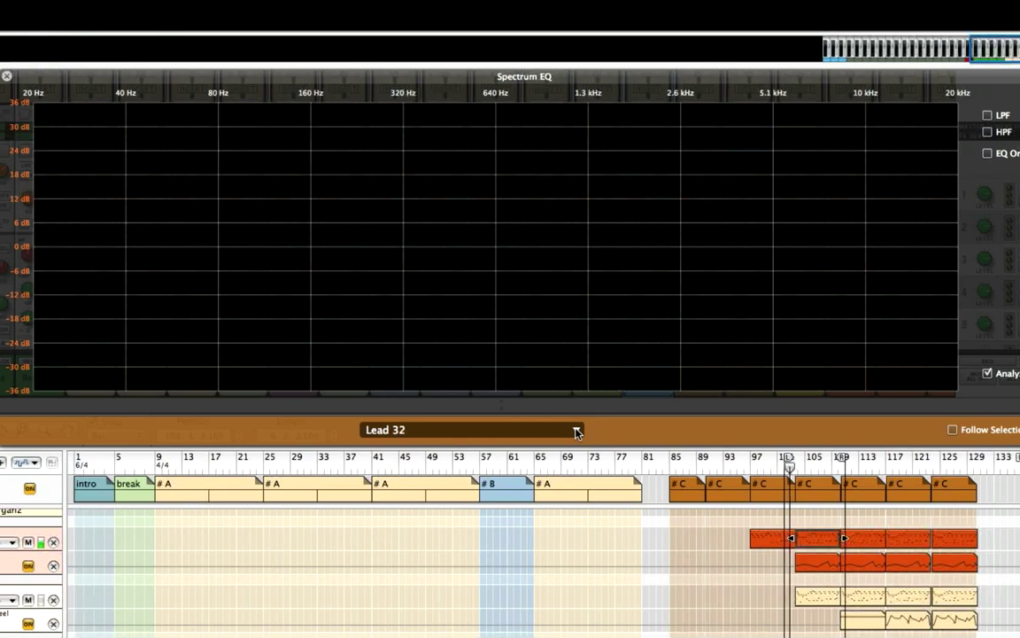
{"action": "key", "text": "space"}
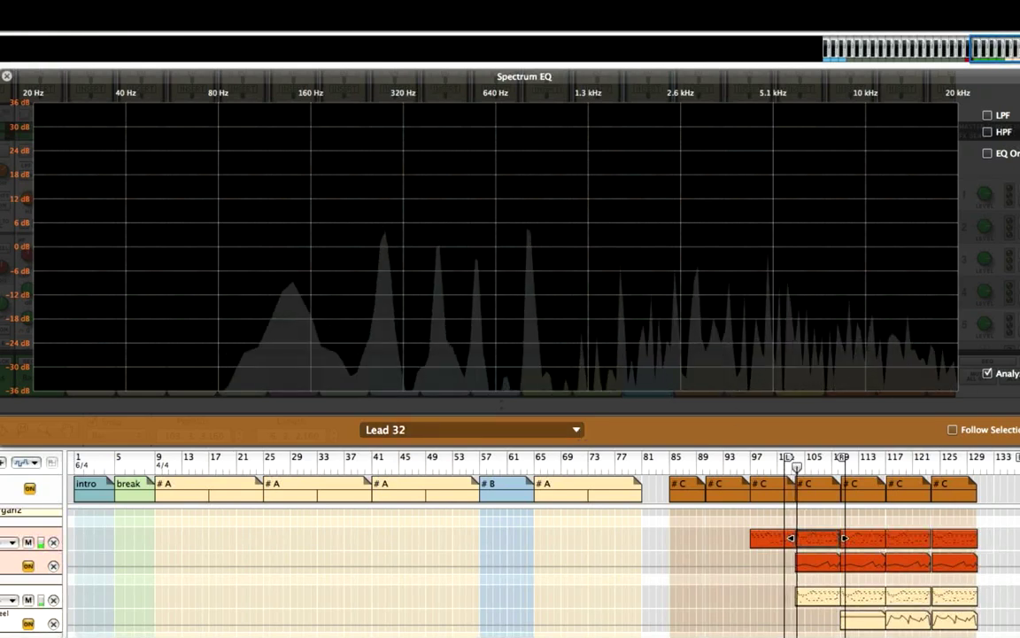
- High-pass Lead 32 at about 328 Hz and lift its high band 5.08 dB at 5.52 kHz
{"action": "left_click", "coordinate": [988, 133]}
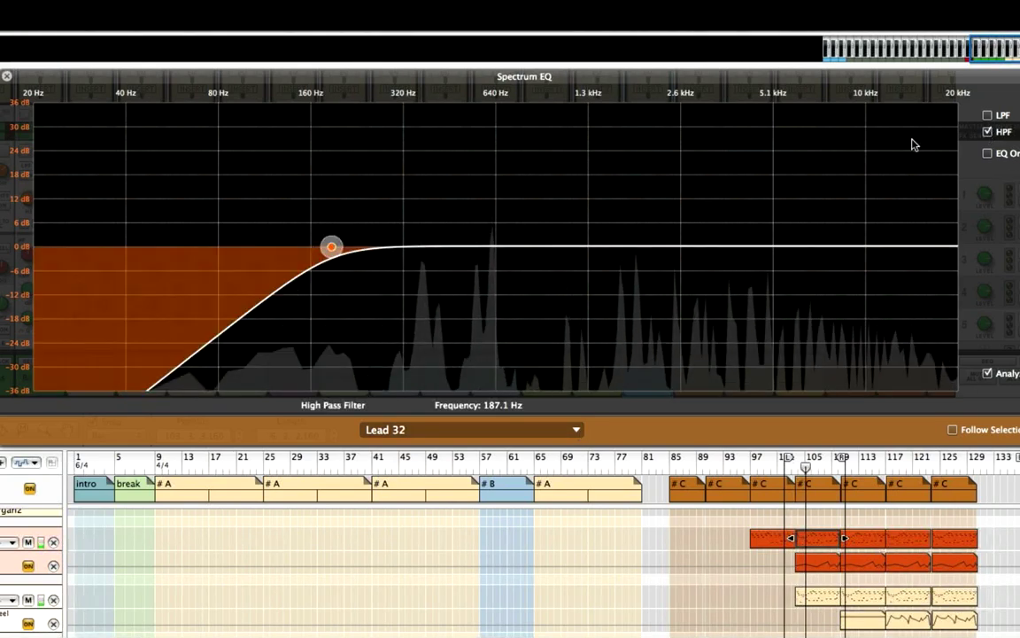
{"action": "left_click_drag", "start_coordinate": [329, 245], "coordinate": [406, 247]}
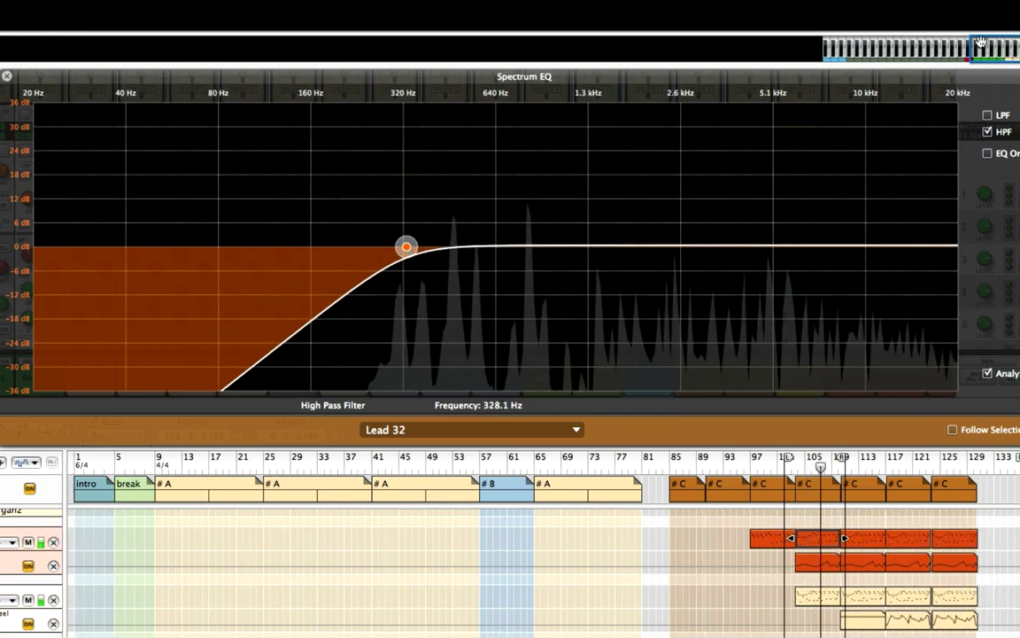
{"action": "left_click", "coordinate": [988, 116]}
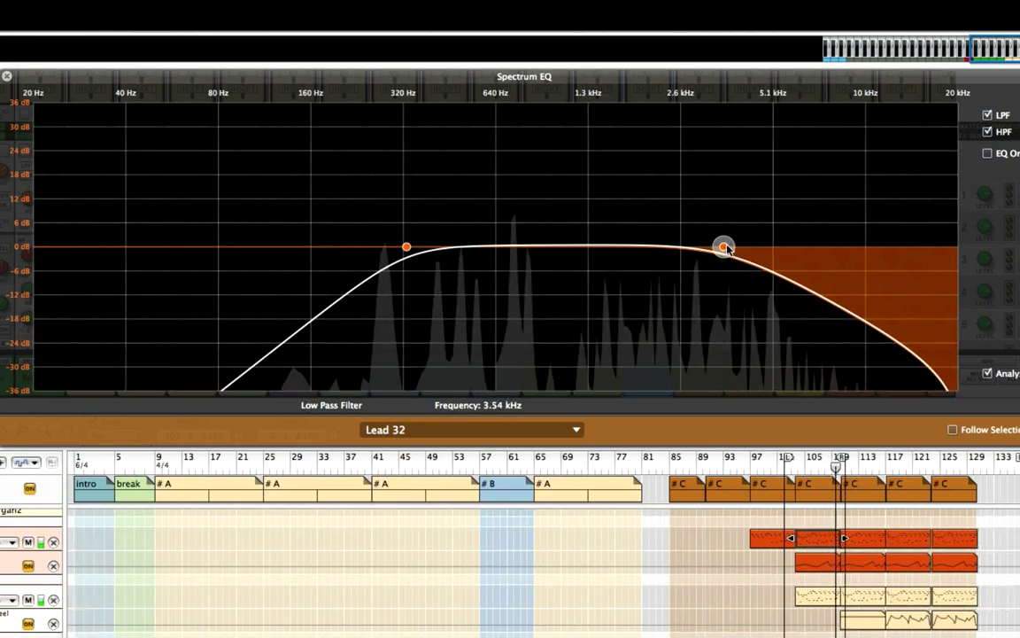
{"action": "left_click_drag", "start_coordinate": [725, 247], "coordinate": [777, 252]}
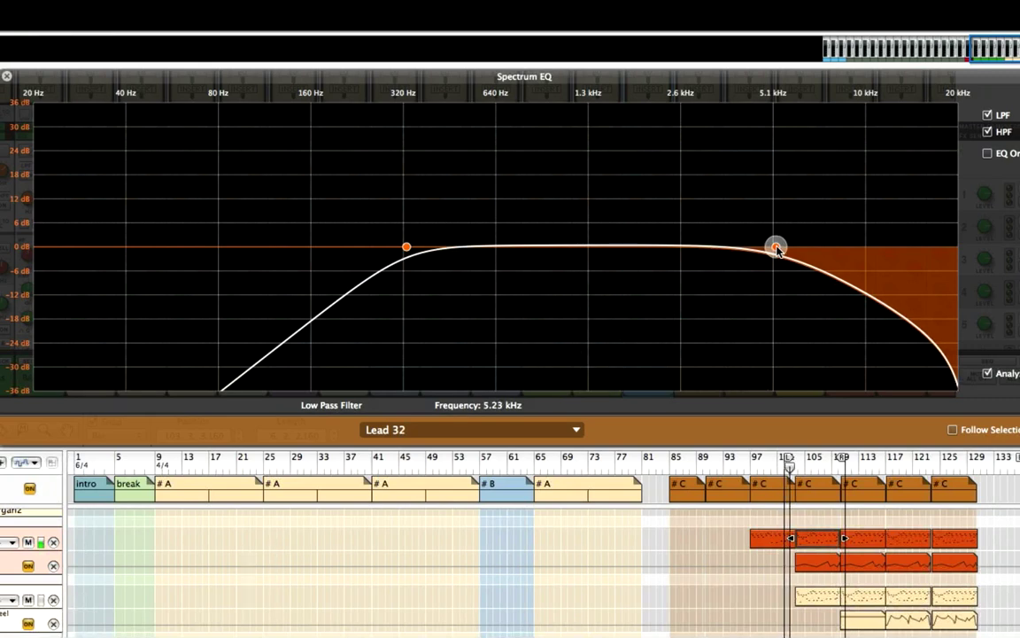
{"action": "left_click", "coordinate": [989, 115]}
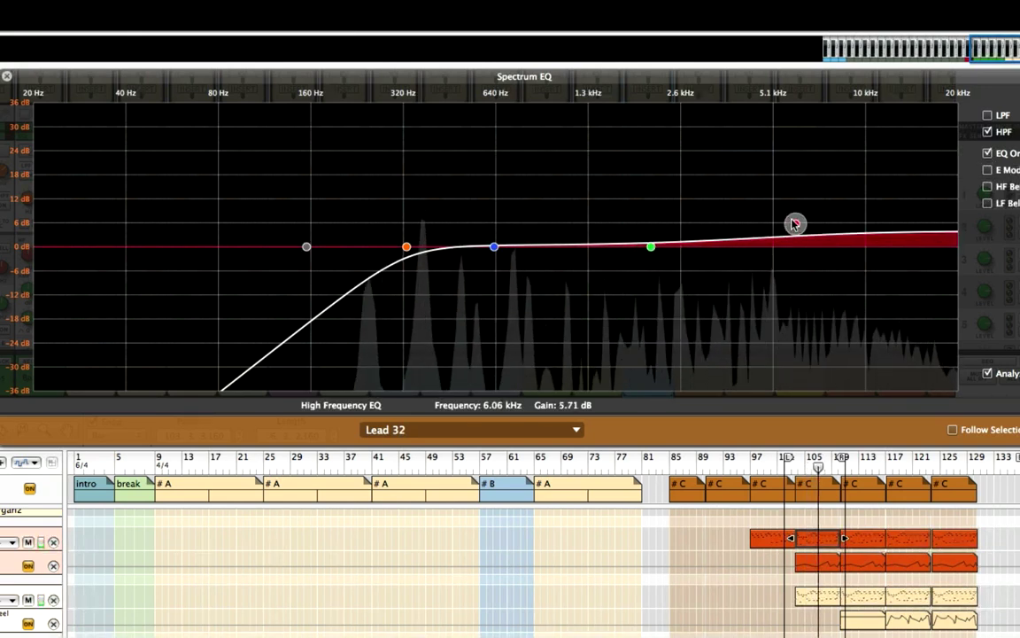
{"action": "mouse_move", "coordinate": [794, 224]}
{"action": "left_mouse_down"}
{"action": "mouse_move", "coordinate": [785, 199]}
{"action": "mouse_move", "coordinate": [789, 210]}
{"action": "left_mouse_up"}
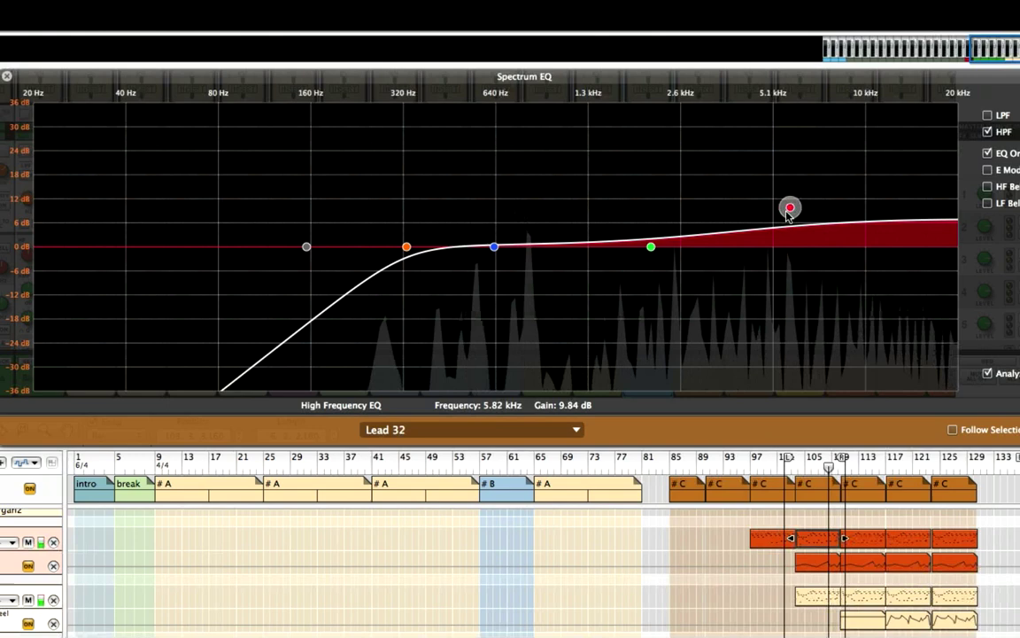
{"action": "left_click_drag", "start_coordinate": [789, 213], "coordinate": [782, 231]}
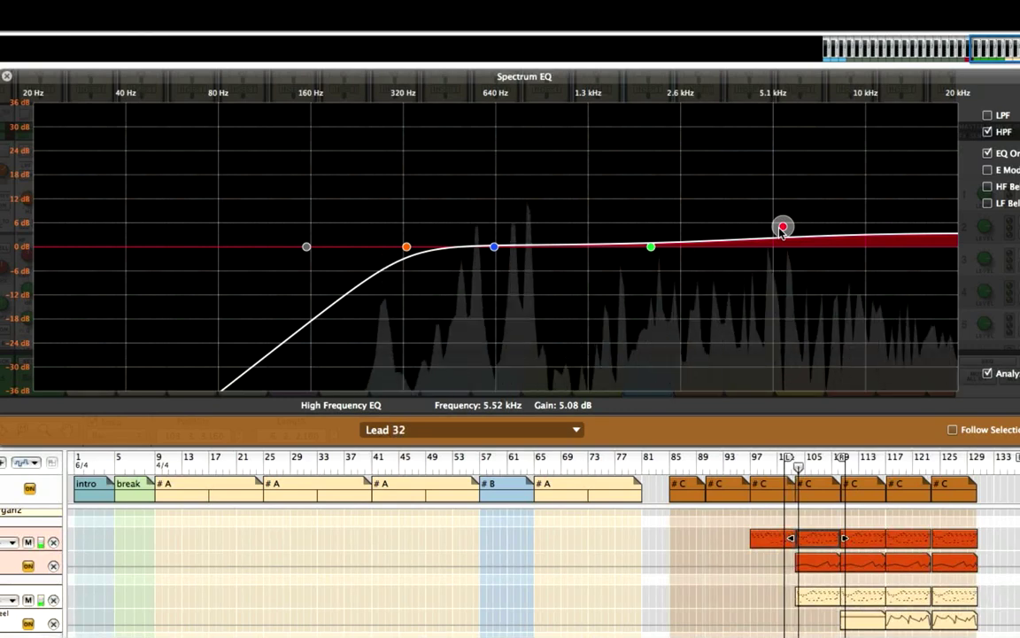
- A/B Lead 32 by bypassing and restoring its EQ and high-pass filter, then return to the loop start
{"action": "left_click", "coordinate": [989, 154]}
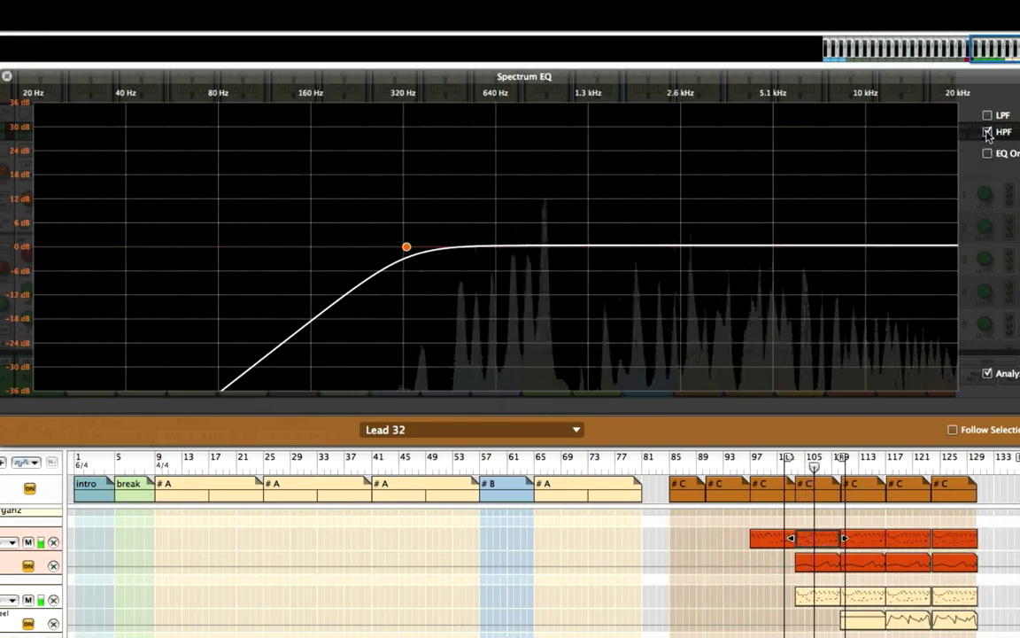
{"action": "left_click", "coordinate": [987, 132]}
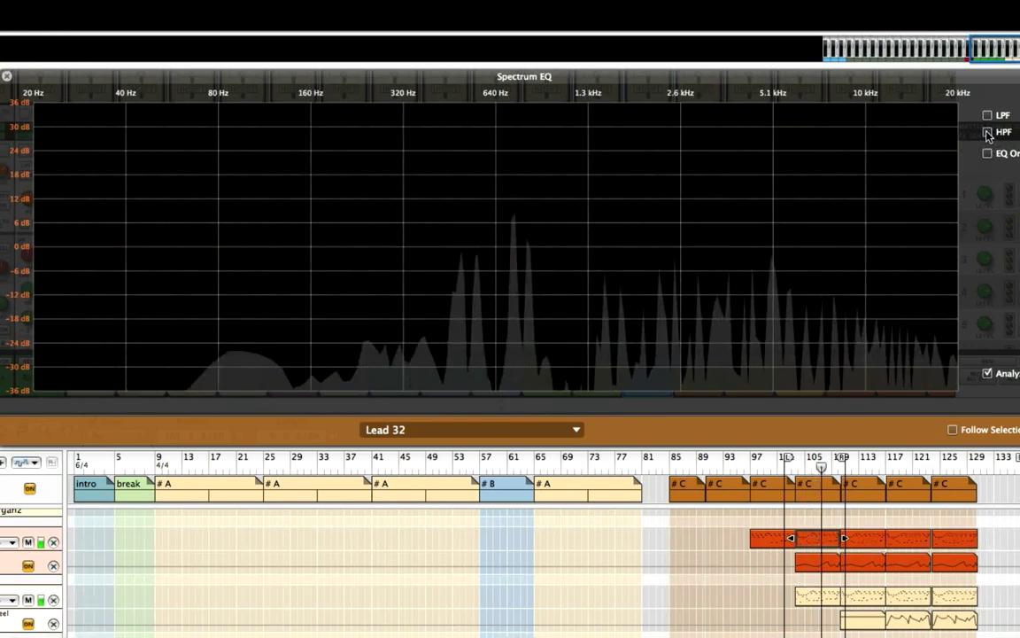
{"action": "left_click", "coordinate": [988, 133]}
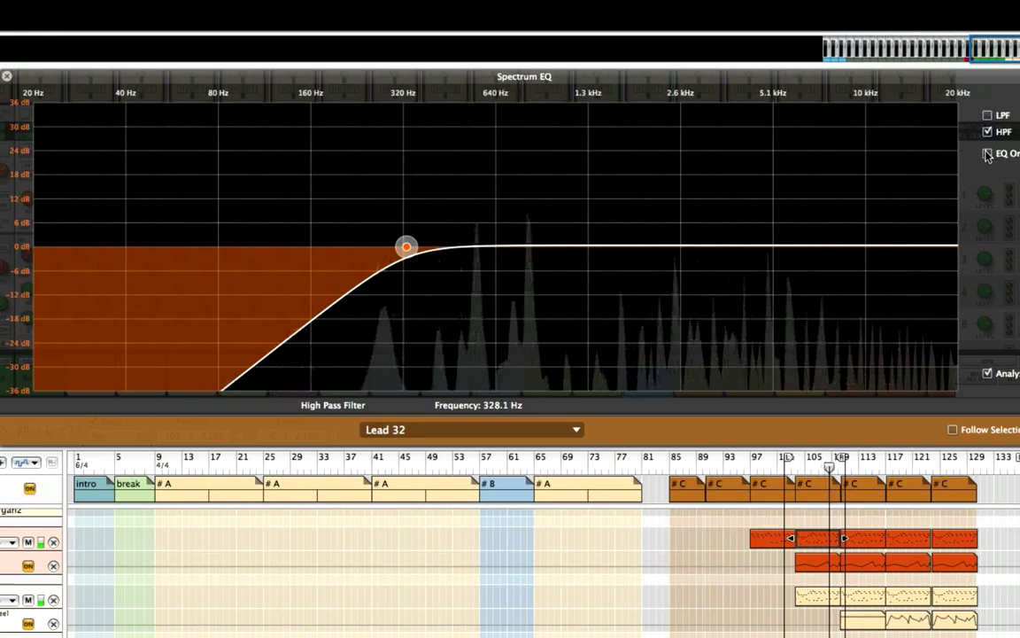
{"action": "left_click", "coordinate": [989, 154]}
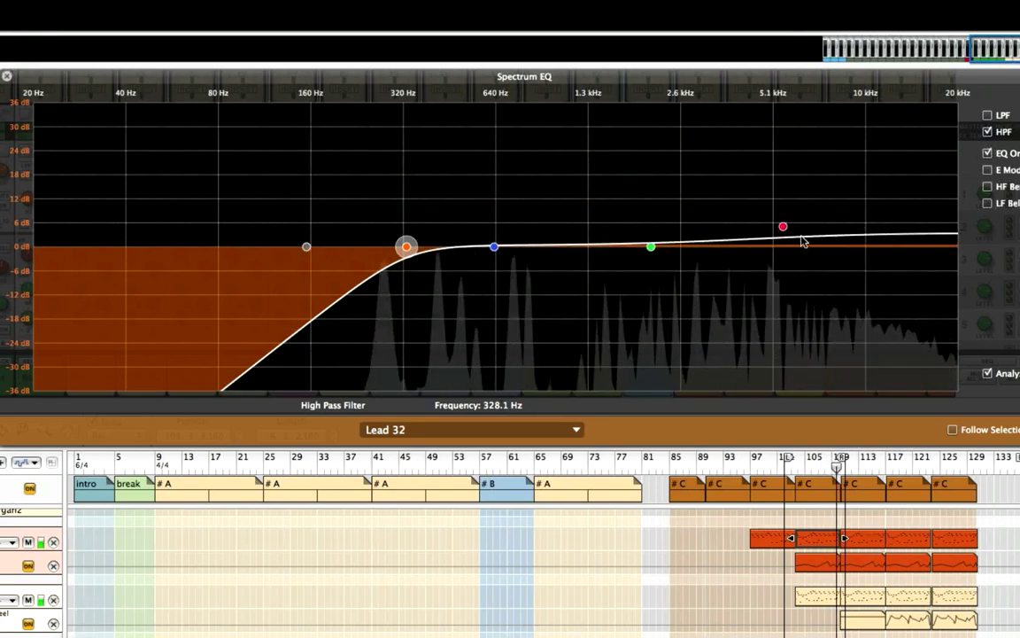
{"action": "left_click", "coordinate": [790, 458]}
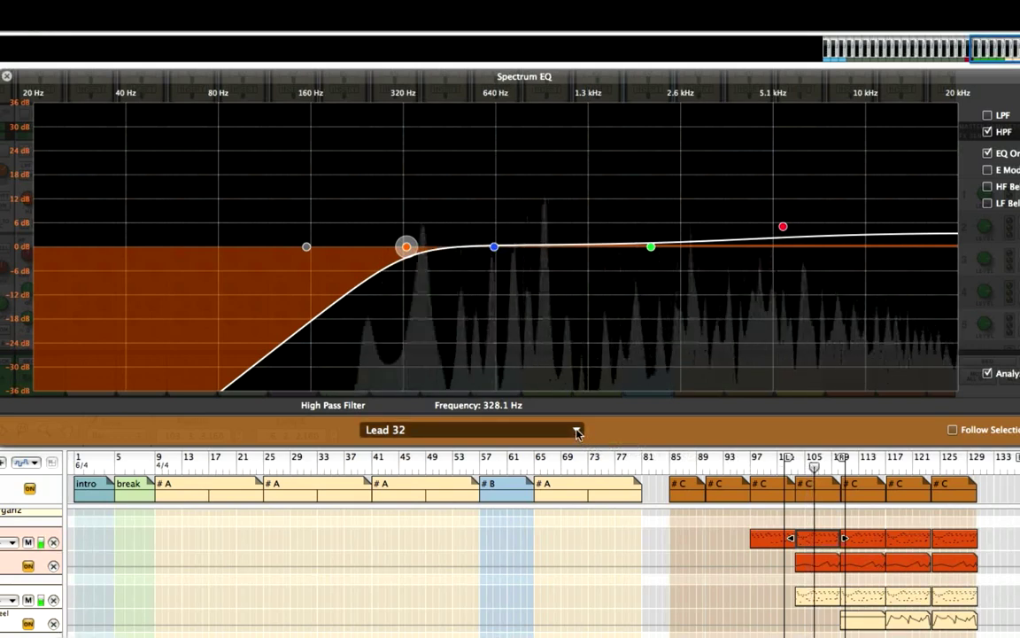
{"action": "left_click", "coordinate": [524, 430]}
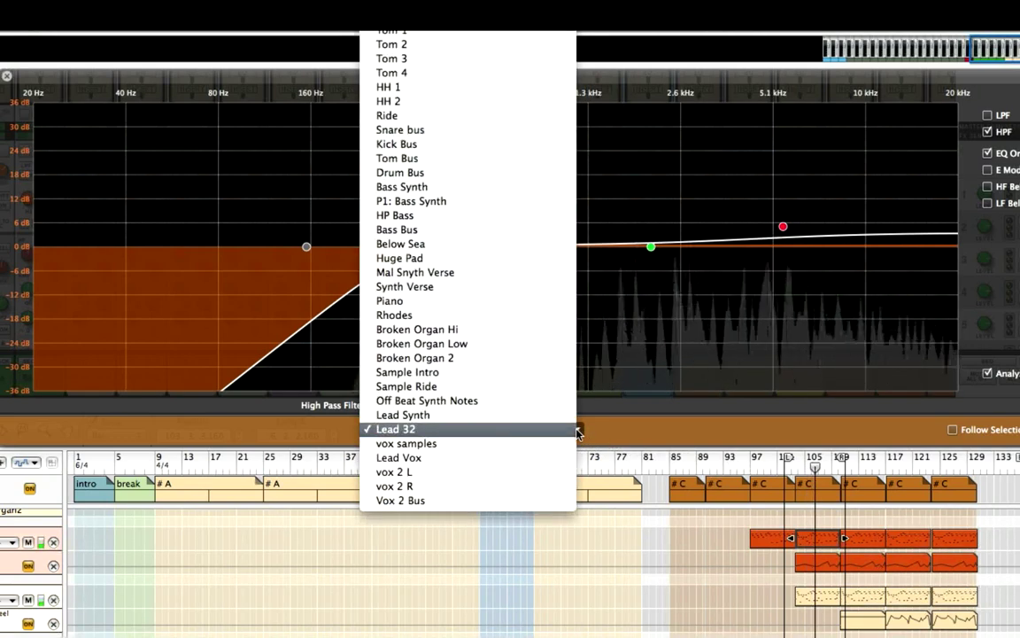
- On Lead Synth, set high-pass near 209 Hz and low-pass near 6.61 kHz, and boost low-mid 3.17 dB at 855 Hz
{"action": "left_click", "coordinate": [523, 416]}
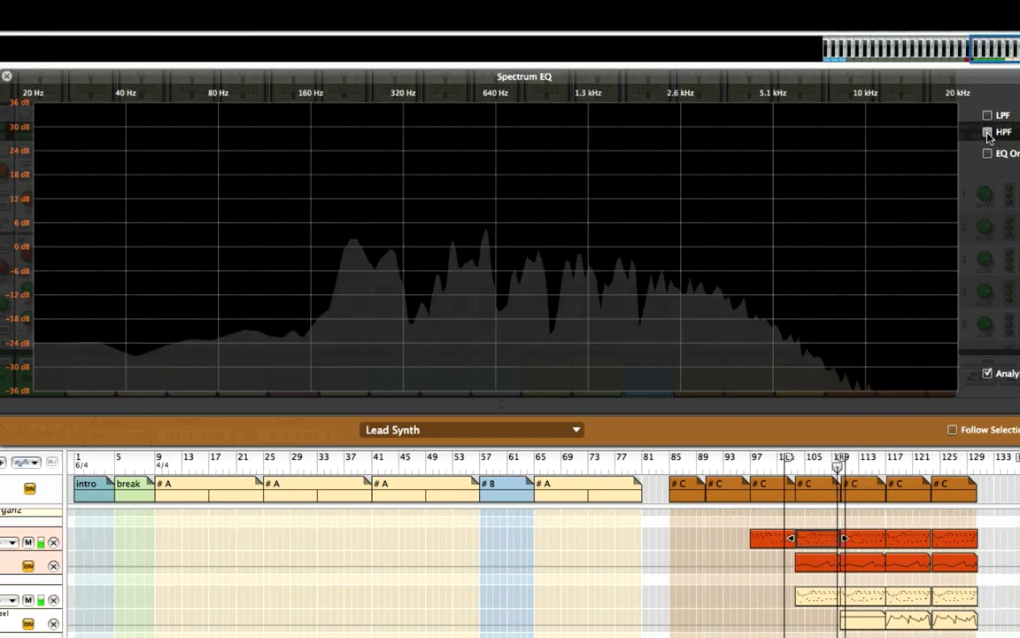
{"action": "left_click", "coordinate": [989, 133]}
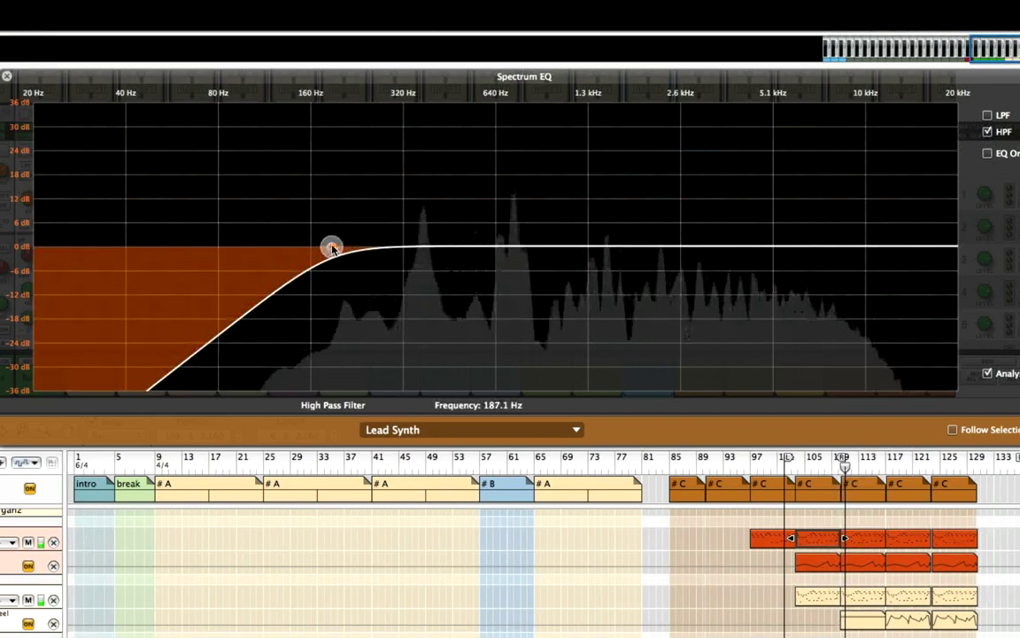
{"action": "left_click_drag", "start_coordinate": [331, 248], "coordinate": [350, 247]}
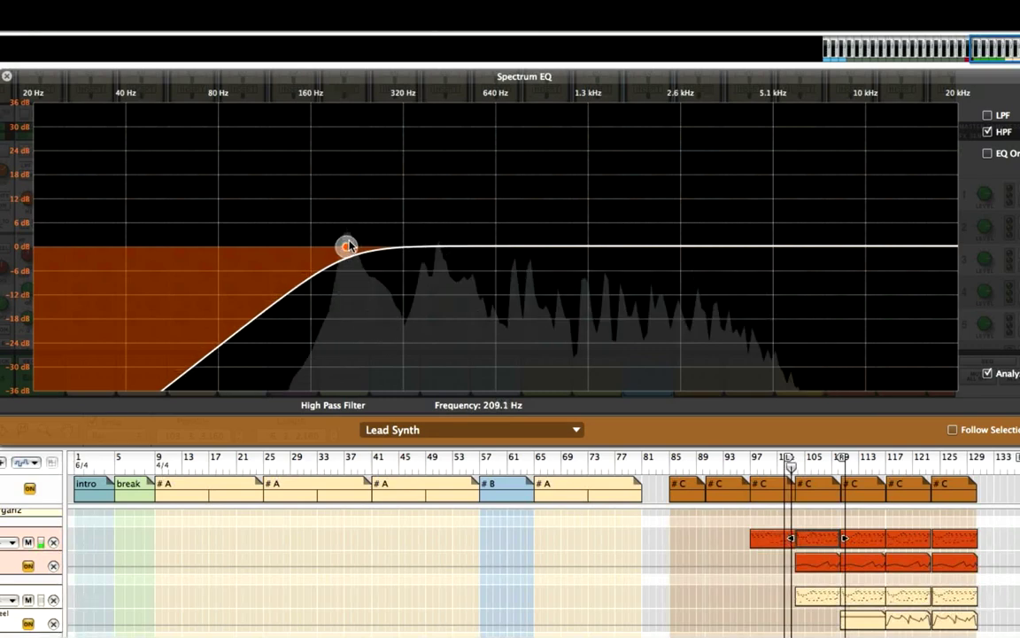
{"action": "left_click", "coordinate": [989, 115]}
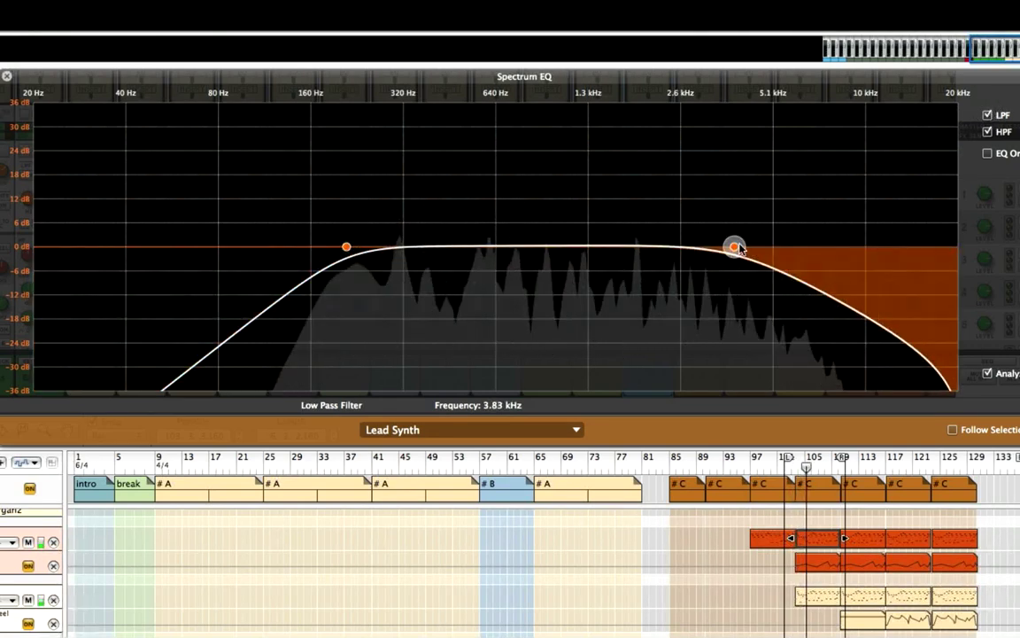
{"action": "left_click_drag", "start_coordinate": [736, 247], "coordinate": [807, 247]}
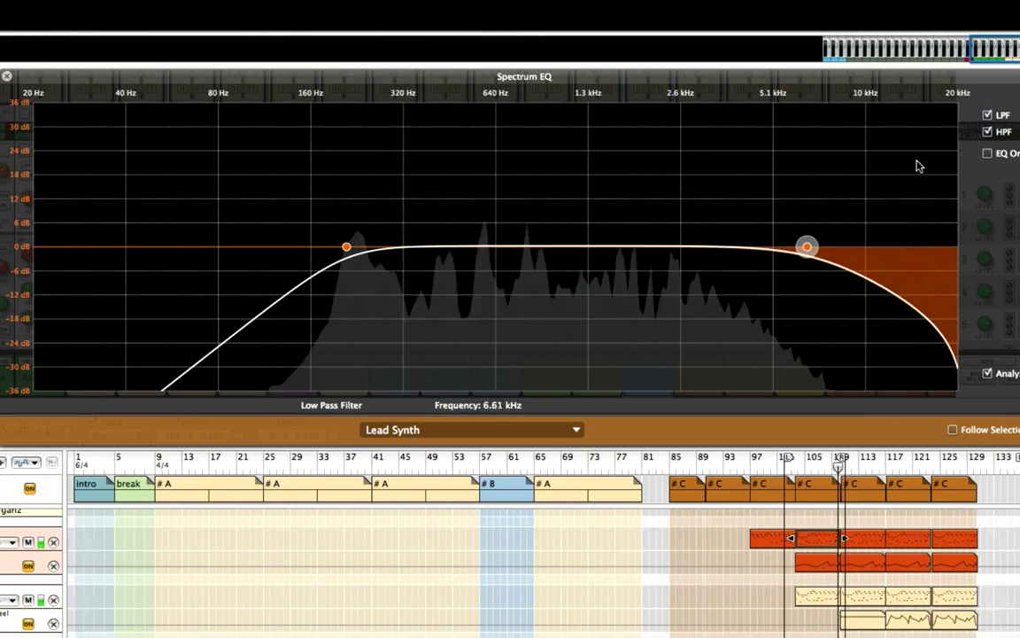
{"action": "left_click", "coordinate": [988, 153]}
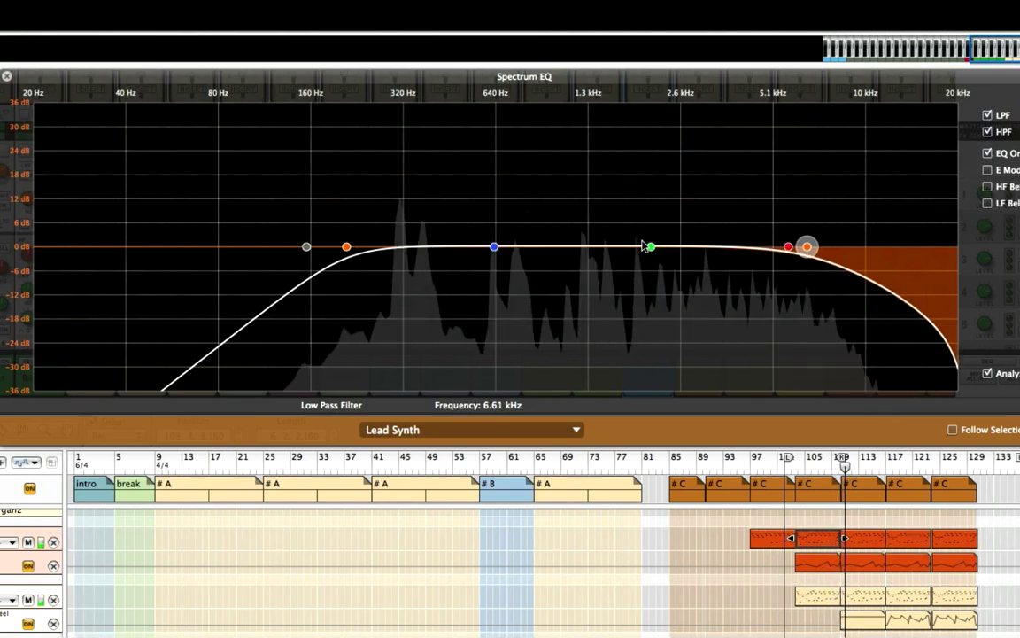
{"action": "left_click_drag", "start_coordinate": [494, 247], "coordinate": [534, 234]}
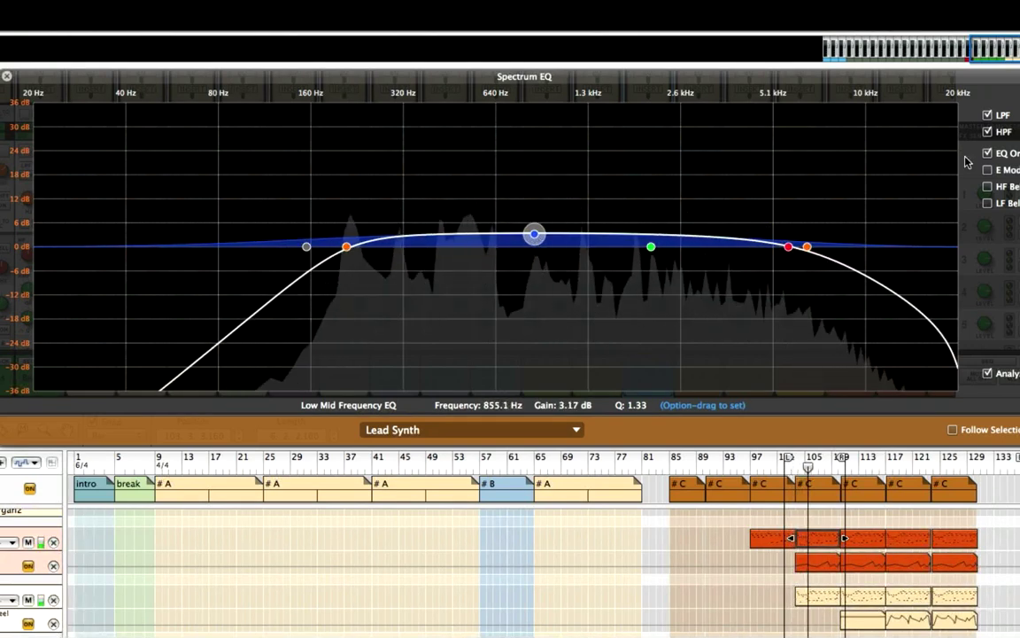
- Turn on E mode and ease the low-mid bell to 2.54 dB at 826.1 Hz
{"action": "left_click", "coordinate": [988, 169]}
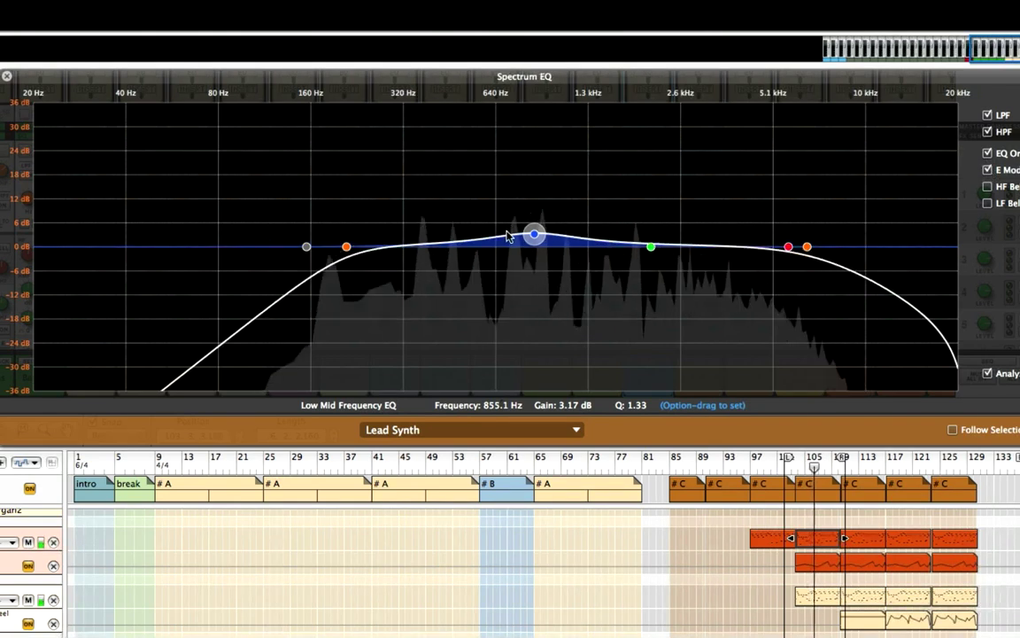
{"action": "mouse_move", "coordinate": [519, 230]}
{"action": "left_mouse_down"}
{"action": "mouse_move", "coordinate": [504, 223]}
{"action": "mouse_move", "coordinate": [499, 182]}
{"action": "mouse_move", "coordinate": [530, 244]}
{"action": "left_mouse_up"}
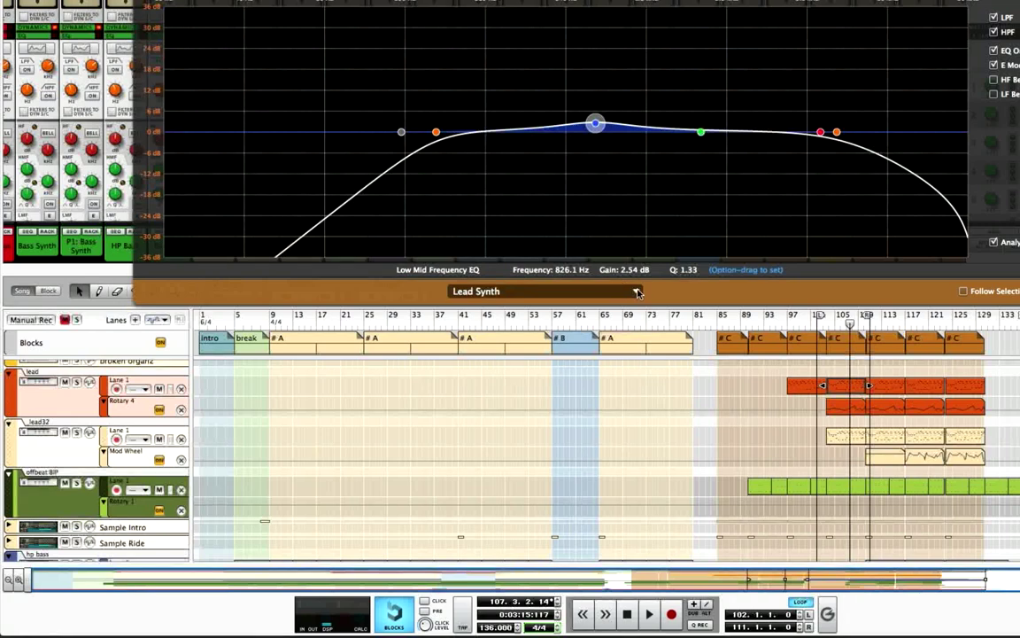
- Switch off Lead Synth's EQ bands, high-pass and low-pass filters
{"action": "left_click", "coordinate": [638, 294]}
{"action": "left_click", "coordinate": [638, 291]}
{"action": "left_click", "coordinate": [995, 50]}
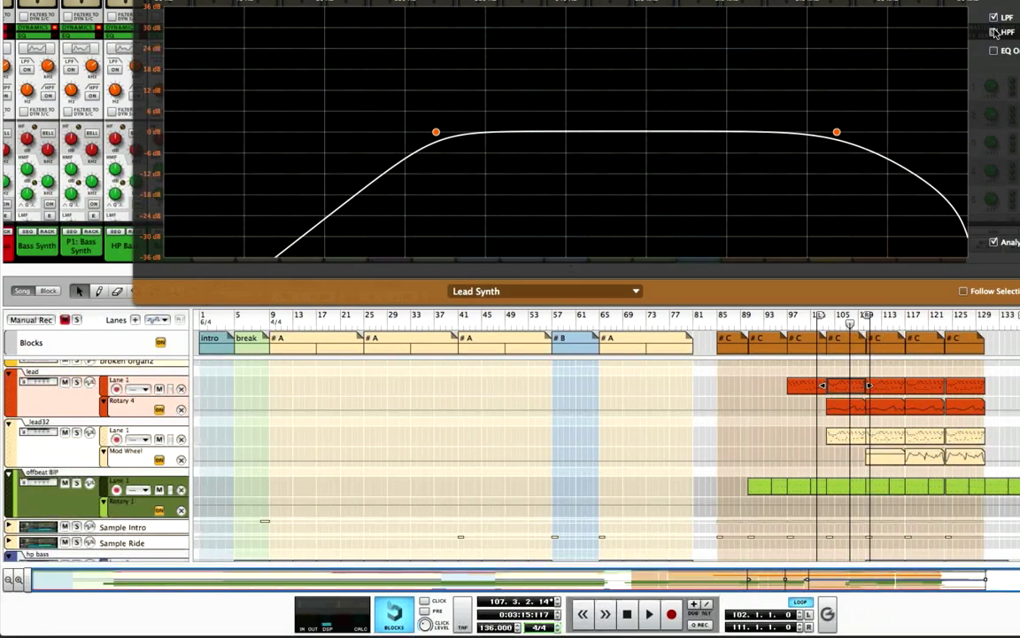
{"action": "left_click", "coordinate": [994, 33]}
{"action": "left_click", "coordinate": [994, 18]}
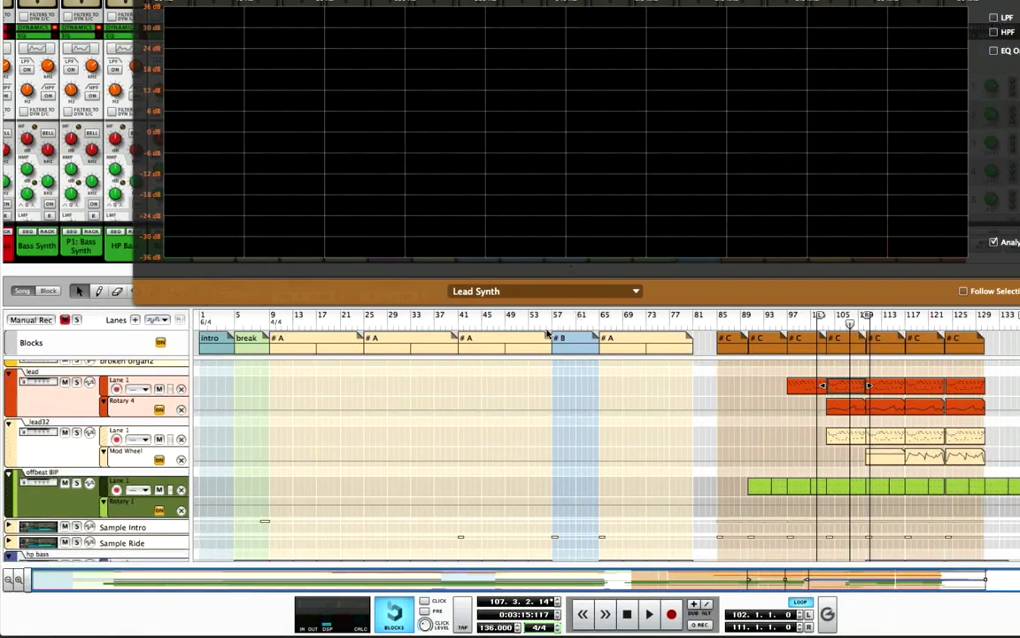
- Switch to Lead 32 and turn off its high-pass filter and EQ bands
{"action": "left_click", "coordinate": [635, 292]}
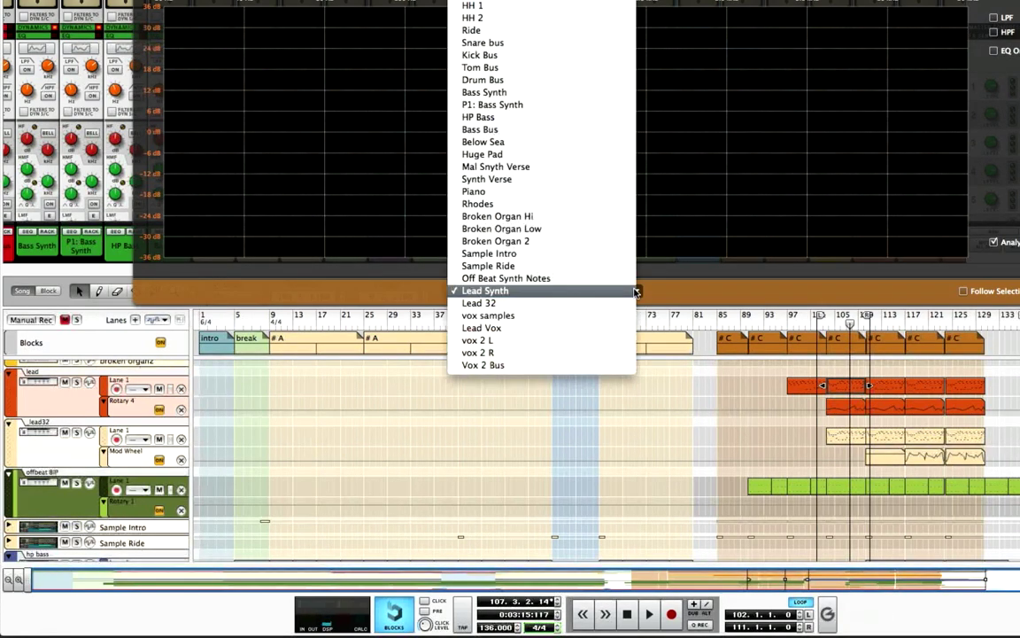
{"action": "left_click", "coordinate": [530, 304]}
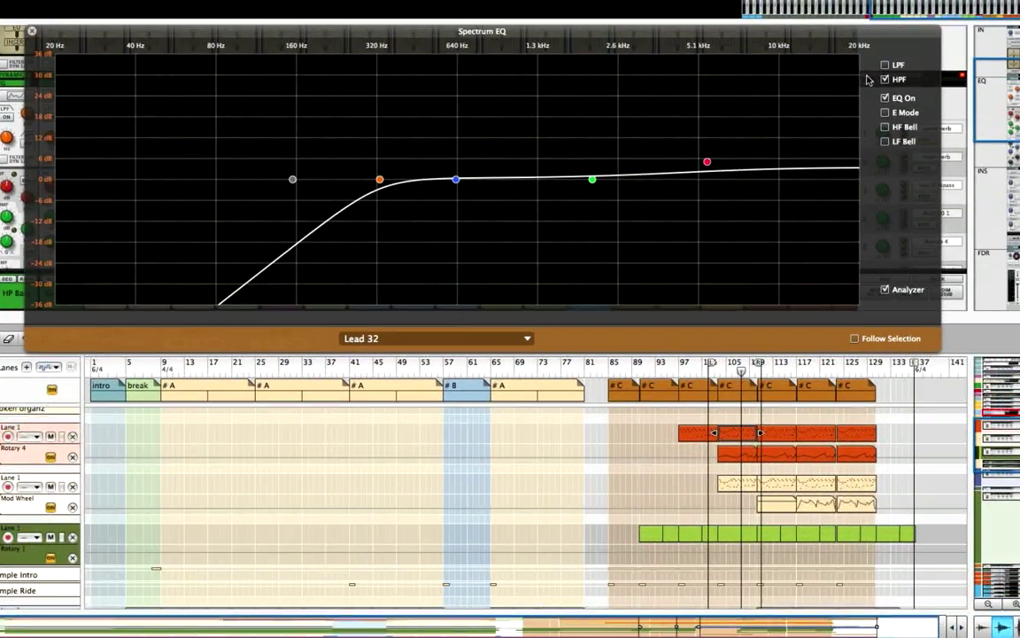
{"action": "left_click", "coordinate": [886, 80]}
{"action": "left_click", "coordinate": [886, 99]}
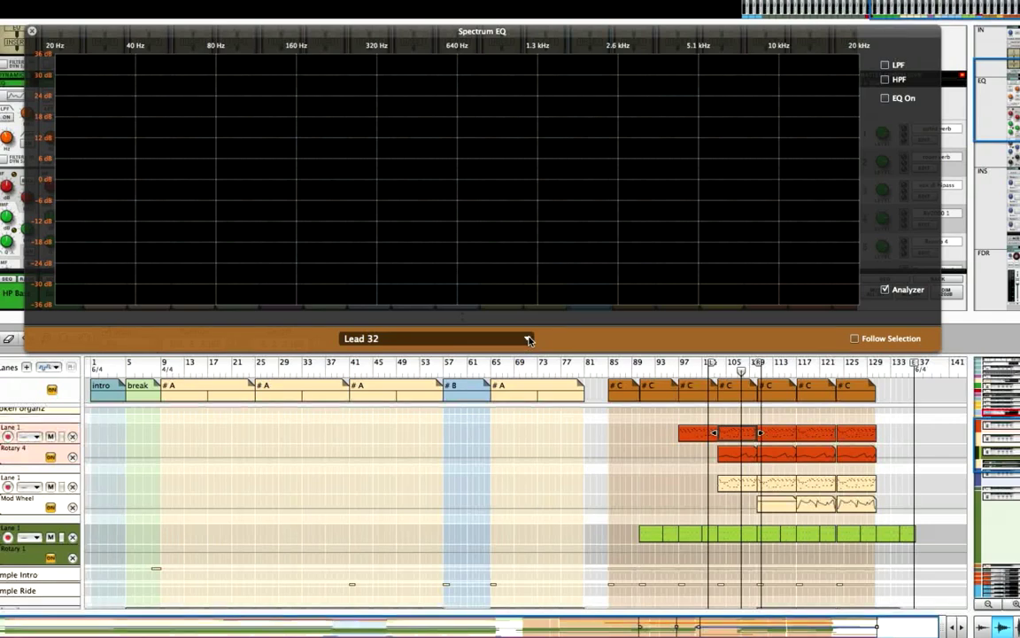
- Turn off Off Beat Synth Notes' EQ, high-pass and low-pass, then play from bar 89
{"action": "left_click", "coordinate": [529, 340]}
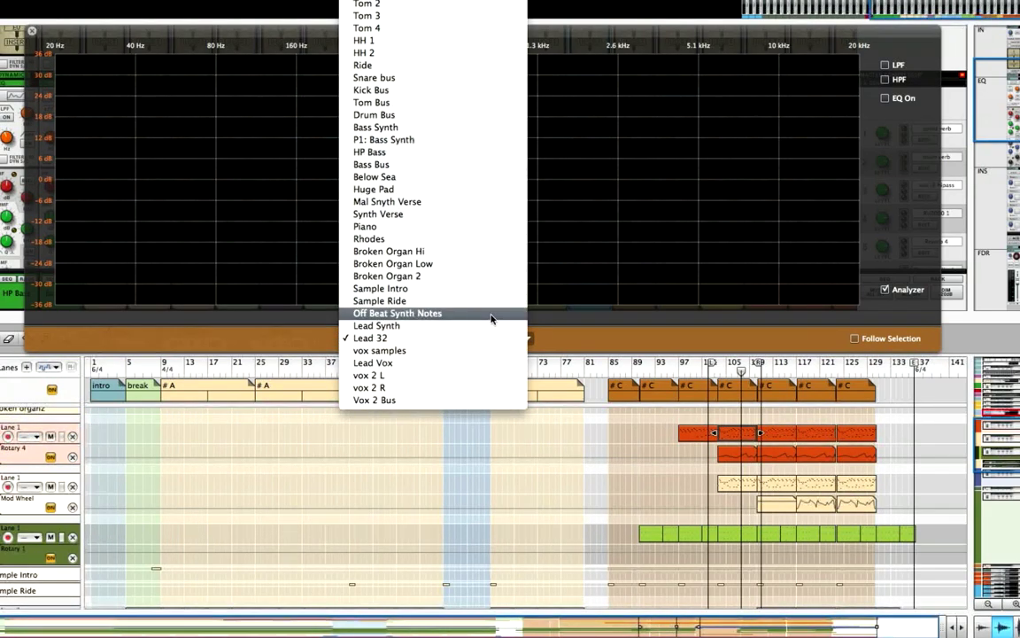
{"action": "left_click", "coordinate": [491, 316]}
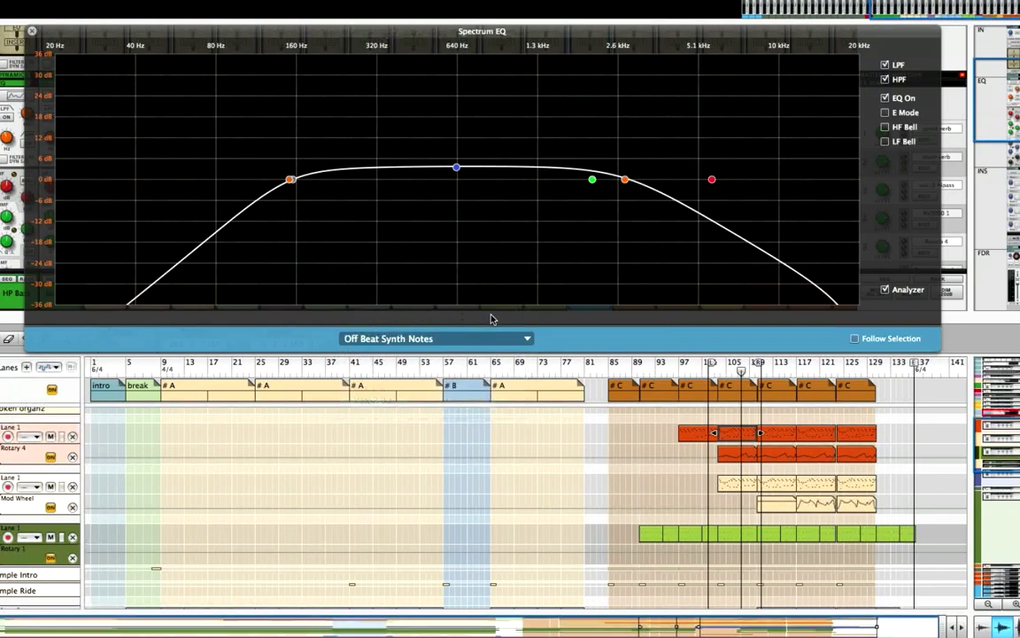
{"action": "left_click", "coordinate": [885, 99]}
{"action": "left_click", "coordinate": [885, 80]}
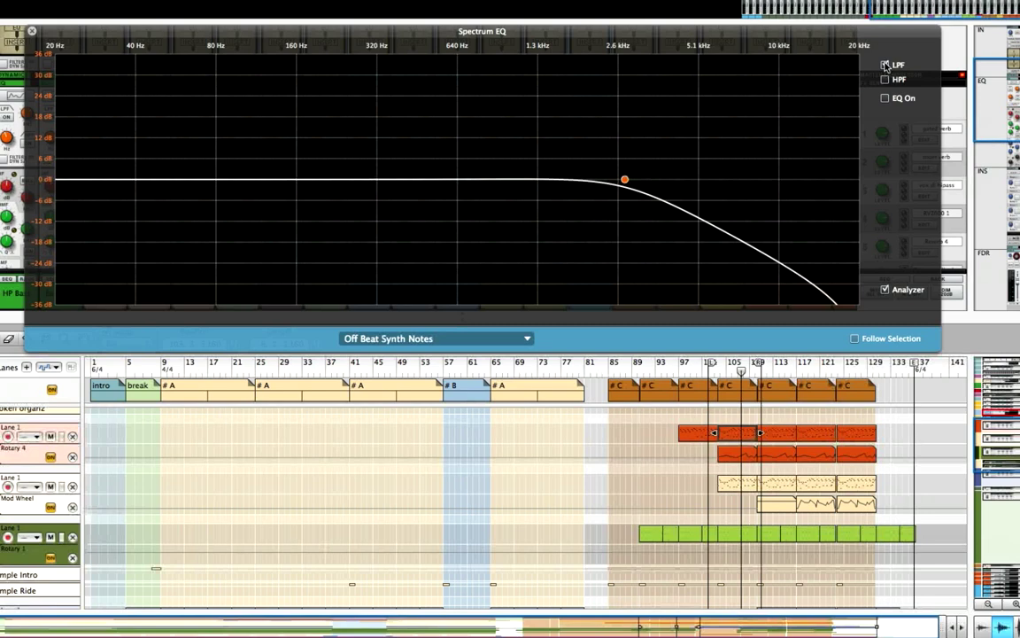
{"action": "left_click", "coordinate": [885, 65]}
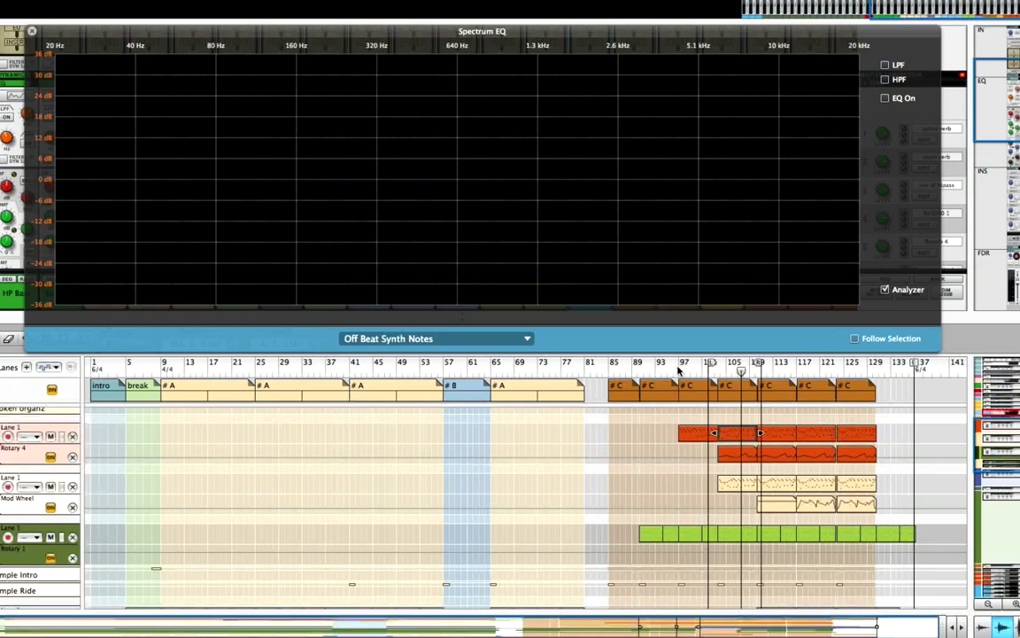
{"action": "left_click", "coordinate": [639, 373]}
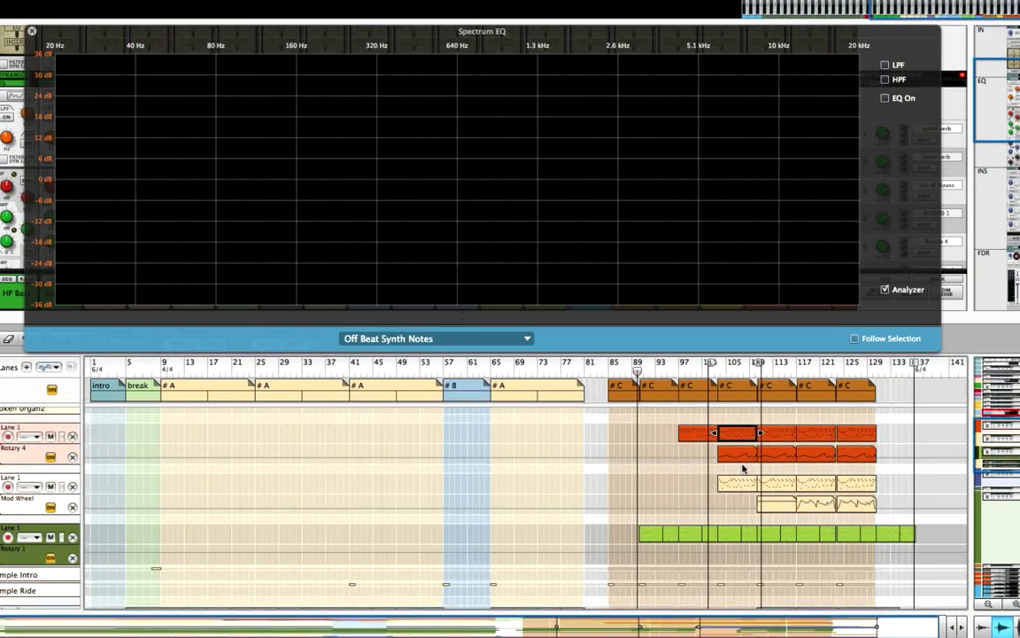
{"action": "key", "text": "space"}
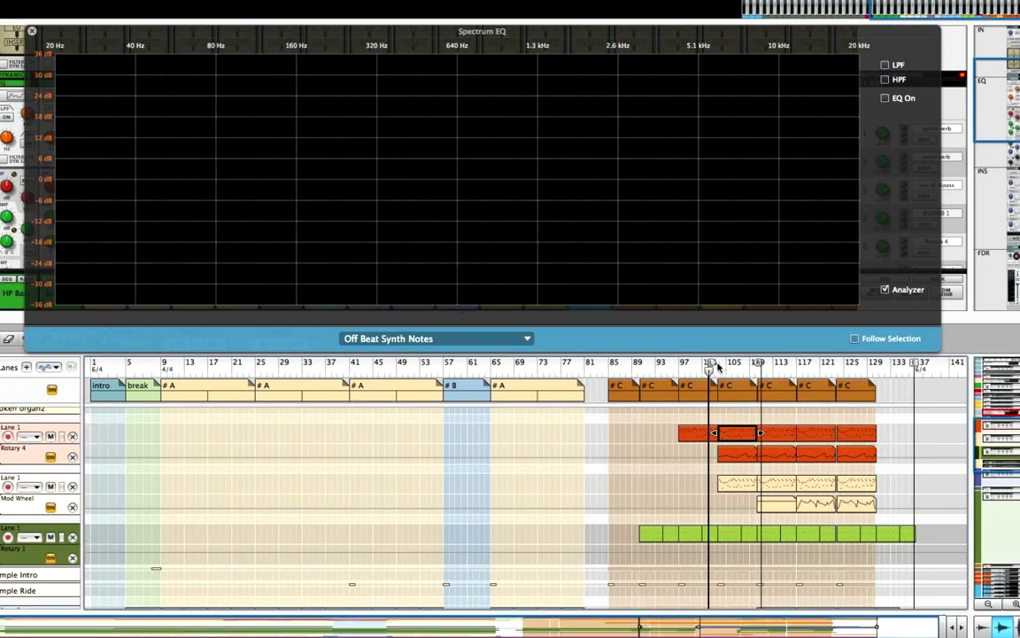
- Move the song position back to about bar 95 and re-enable Lead 32's high-pass and EQ bands
{"action": "mouse_move", "coordinate": [709, 372]}
{"action": "left_mouse_down"}
{"action": "mouse_move", "coordinate": [638, 374]}
{"action": "mouse_move", "coordinate": [668, 377]}
{"action": "left_mouse_up"}
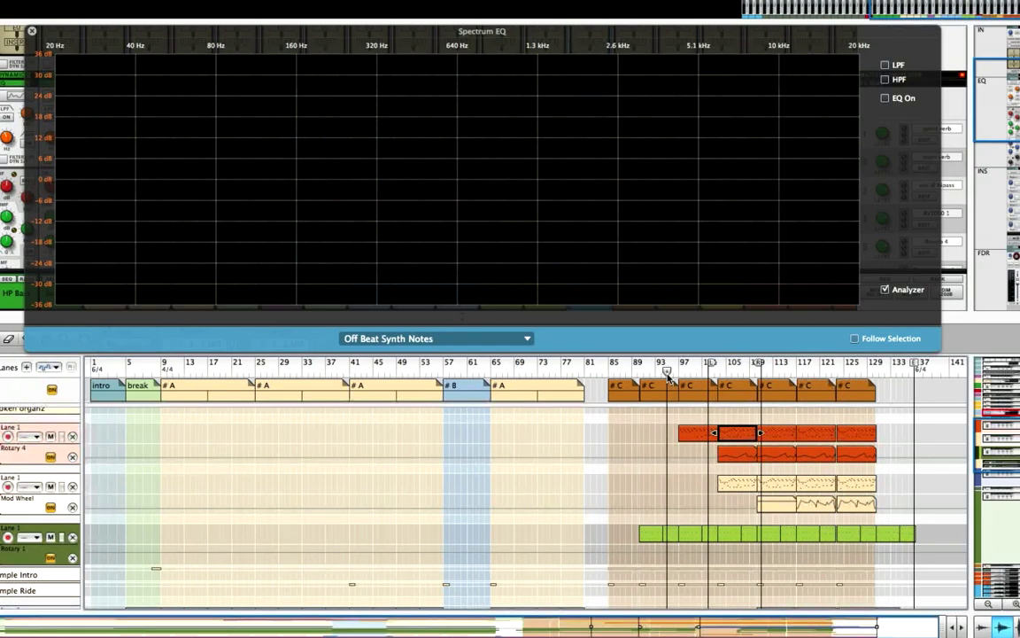
{"action": "left_click", "coordinate": [527, 340]}
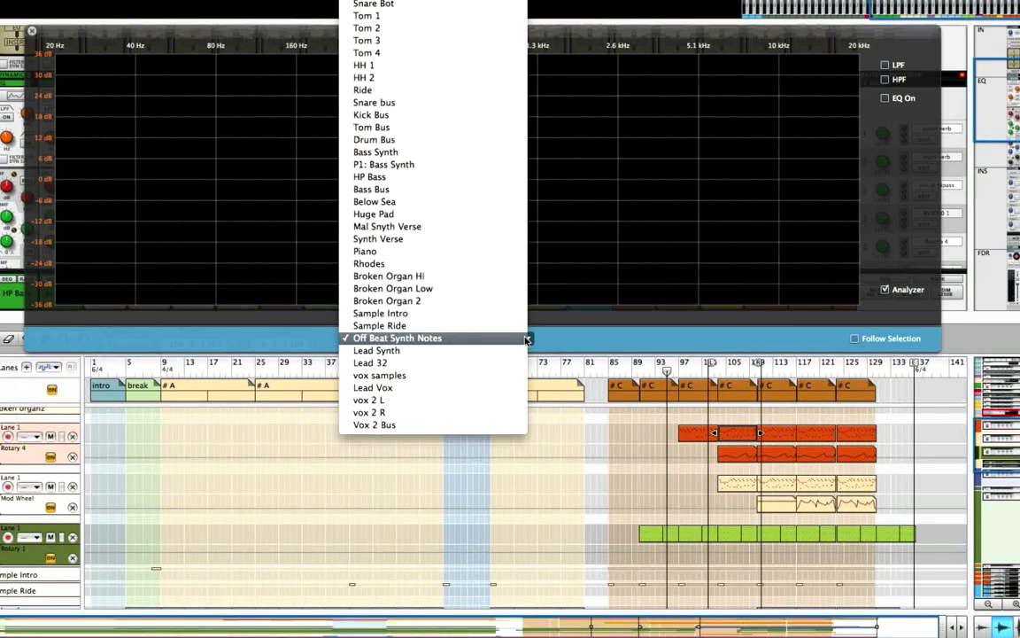
{"action": "left_click", "coordinate": [526, 339]}
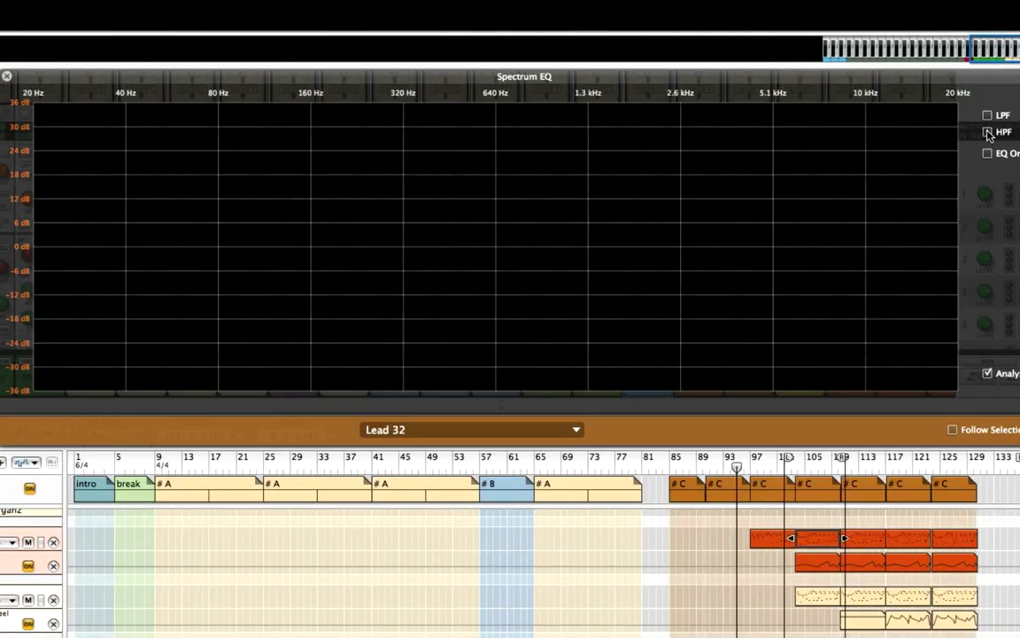
{"action": "left_click", "coordinate": [988, 132]}
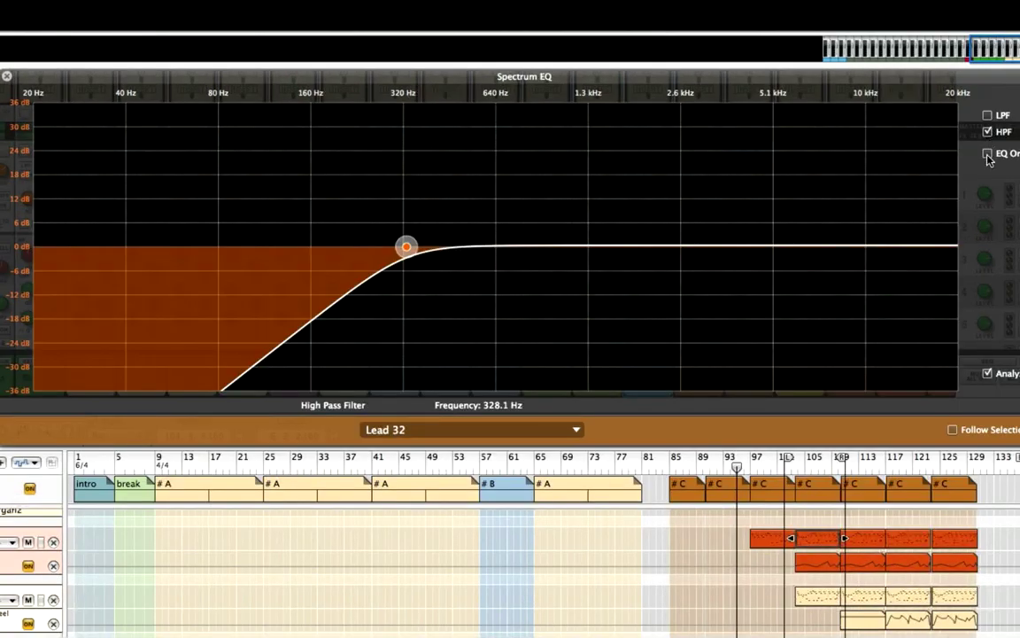
{"action": "left_click", "coordinate": [987, 154]}
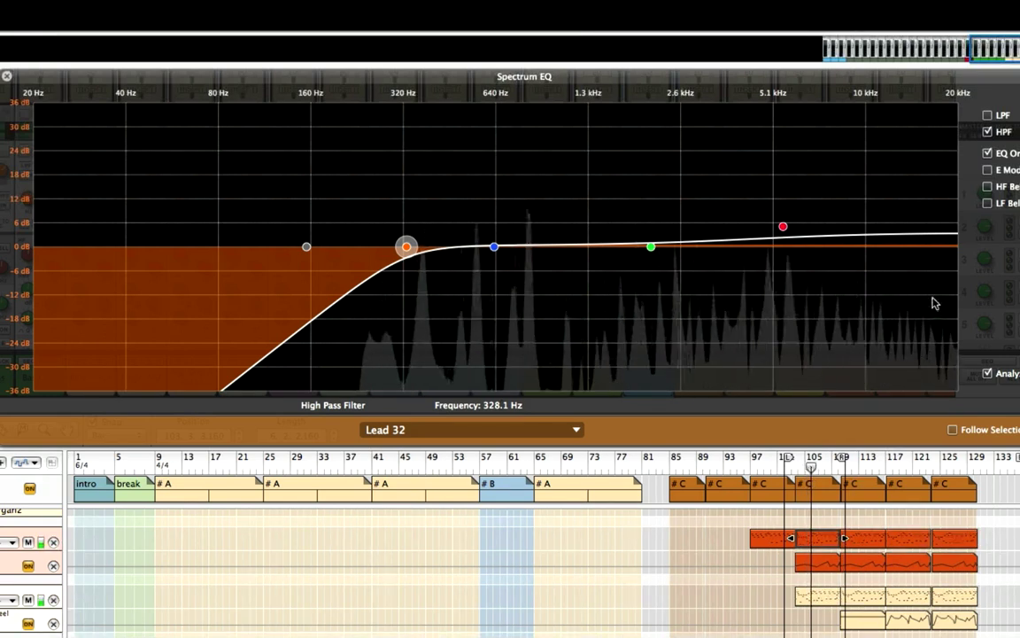
- A/B Lead 32 by bypassing its EQ and high-pass filter, then restoring both
{"action": "left_click", "coordinate": [988, 154]}
{"action": "left_click", "coordinate": [988, 132]}
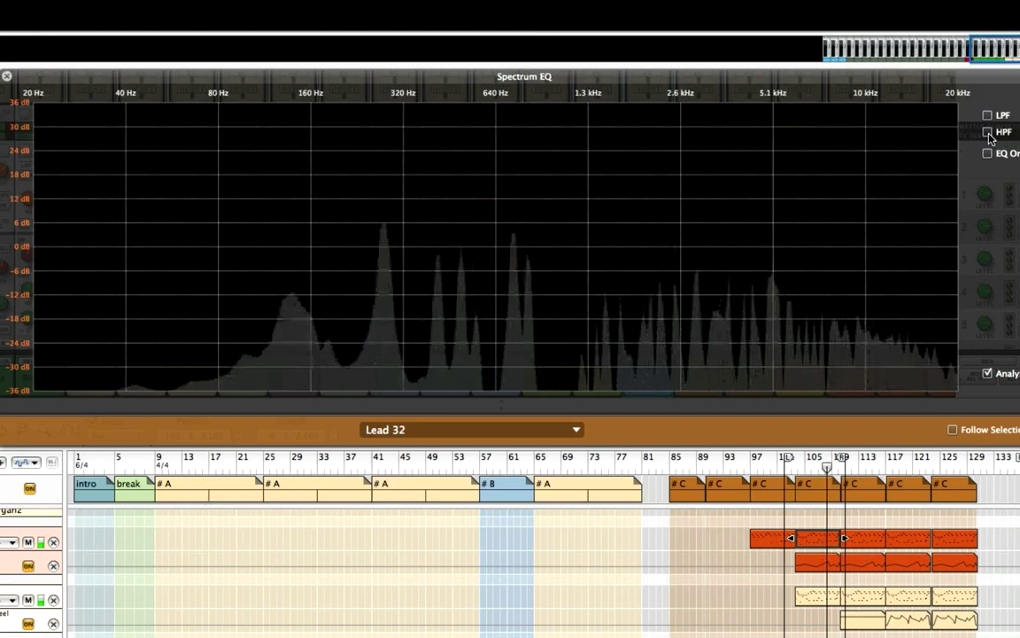
{"action": "left_click", "coordinate": [988, 132]}
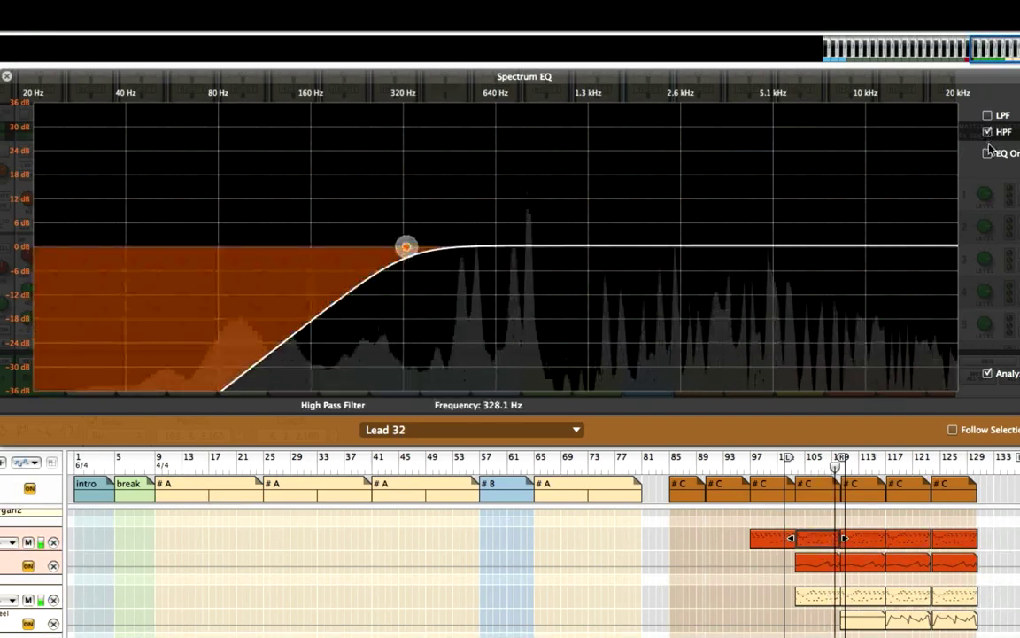
{"action": "left_click", "coordinate": [989, 153]}
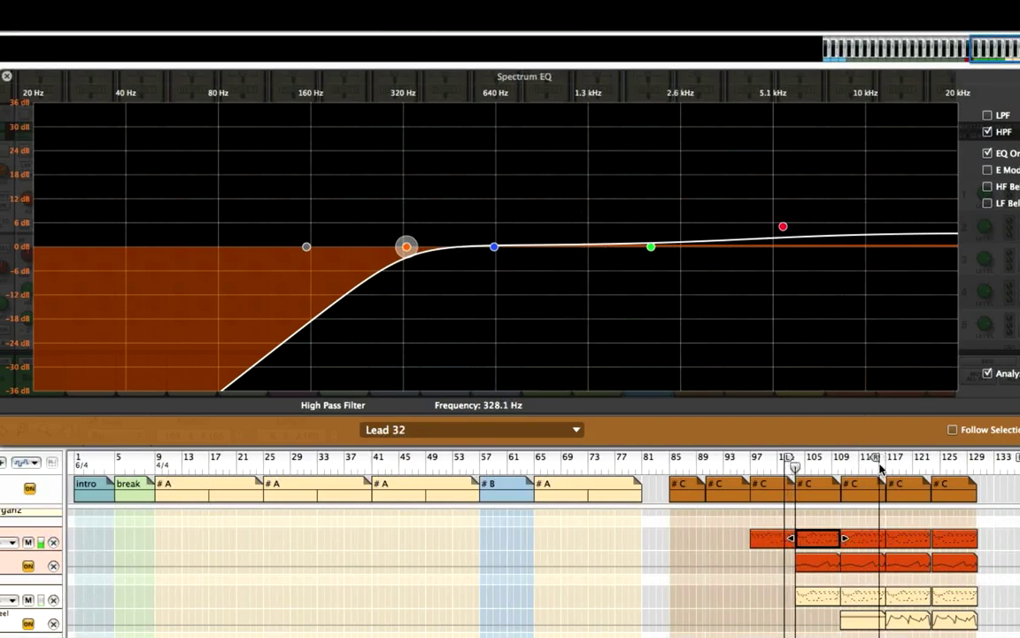
- Switch to Lead Synth and A/B its EQ, high-pass and low-pass, leaving all three enabled
{"action": "left_click", "coordinate": [577, 433]}
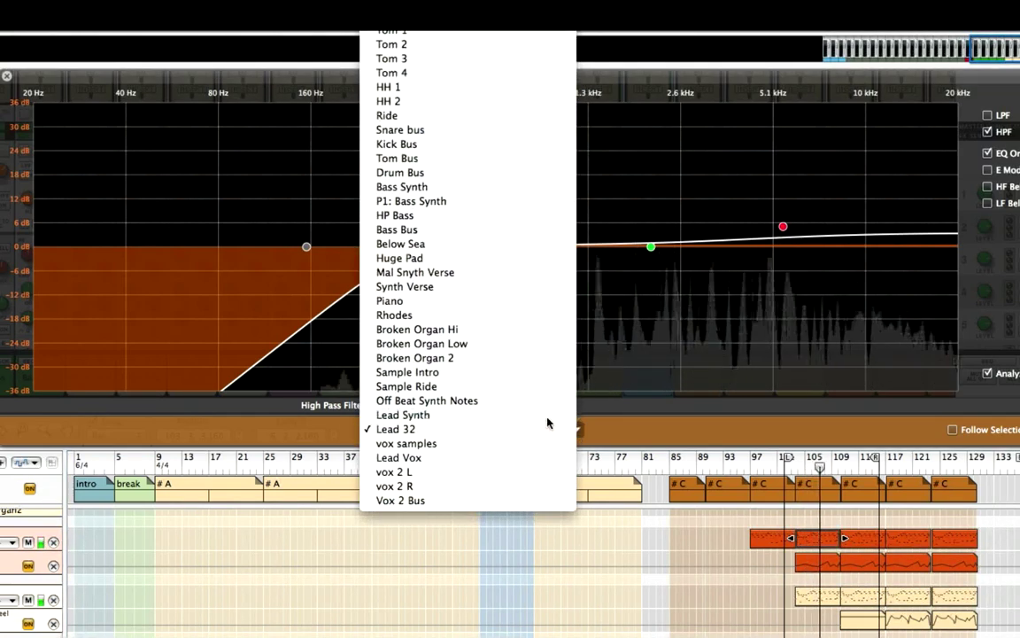
{"action": "left_click", "coordinate": [548, 417]}
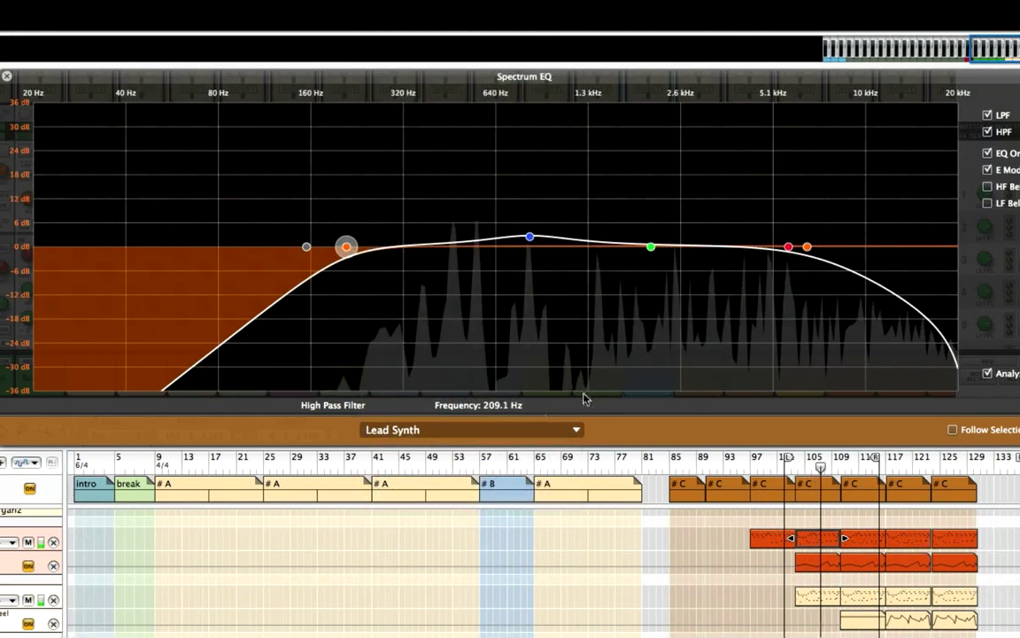
{"action": "left_click", "coordinate": [988, 154]}
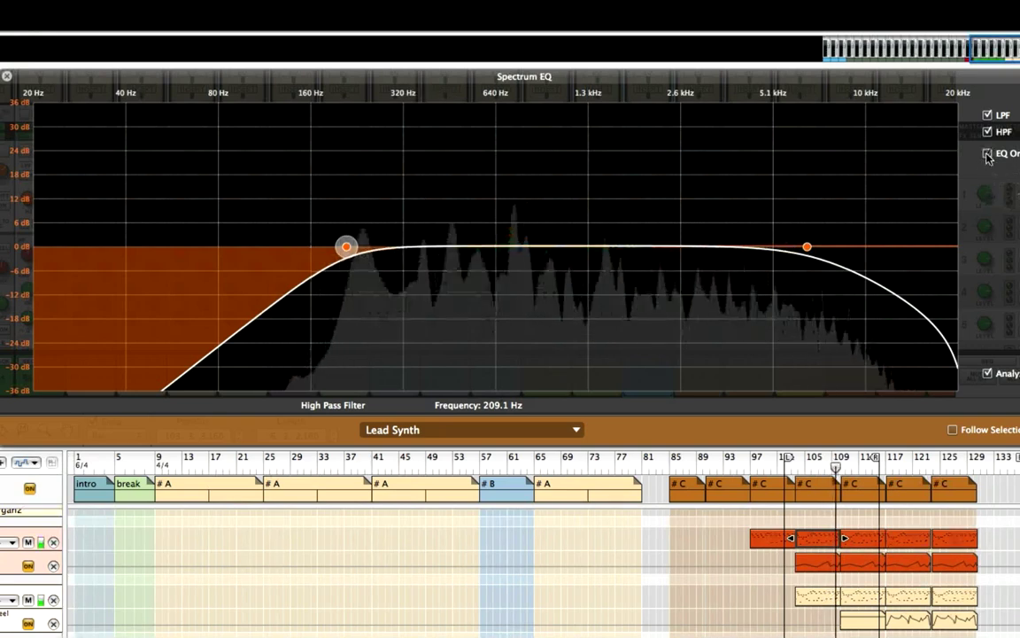
{"action": "left_click", "coordinate": [988, 132]}
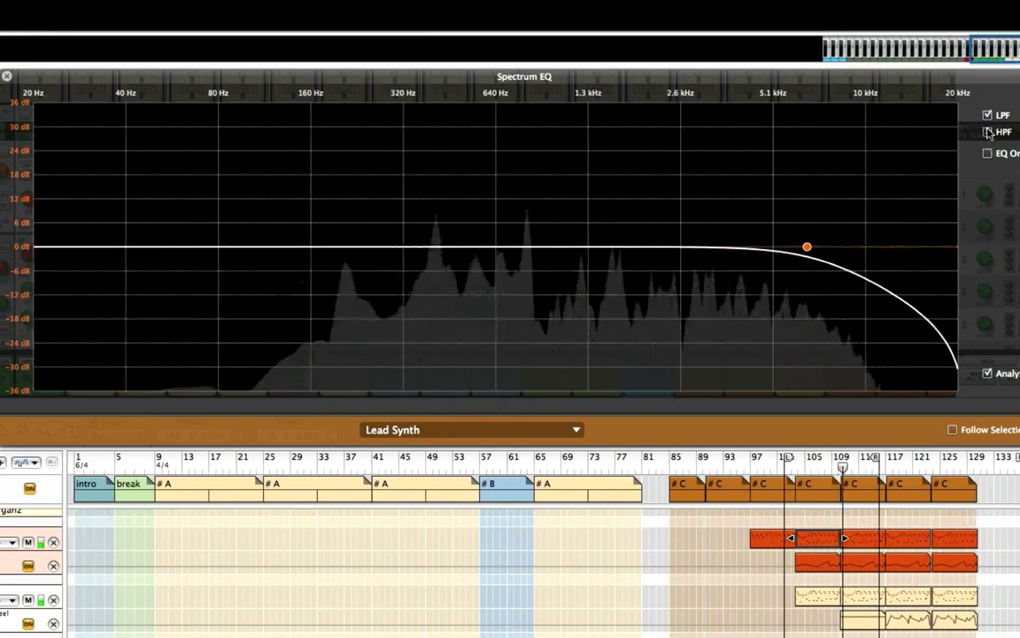
{"action": "left_click", "coordinate": [987, 115]}
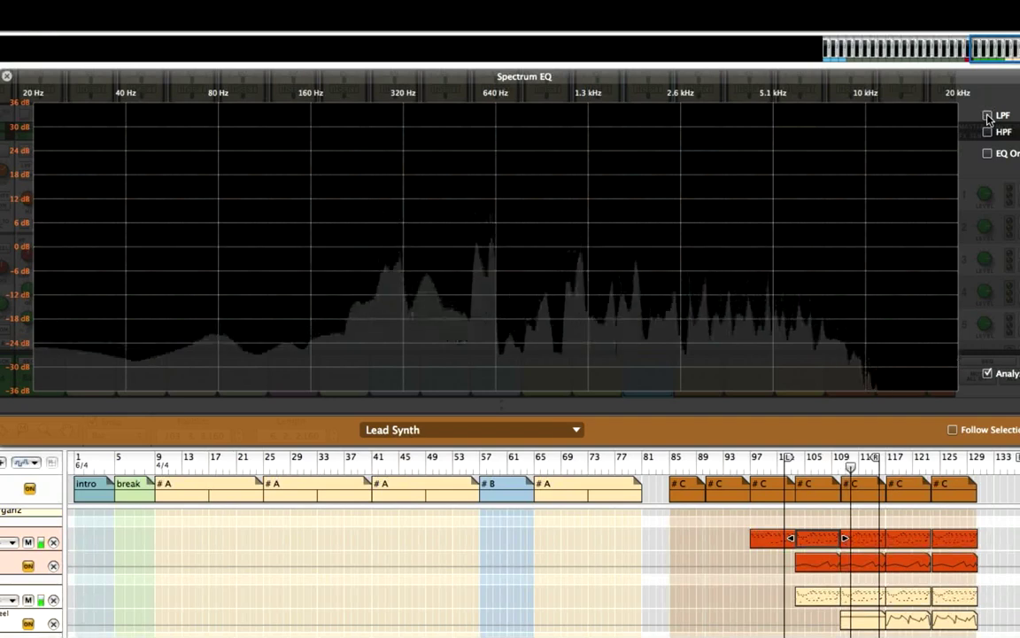
{"action": "left_click", "coordinate": [989, 116]}
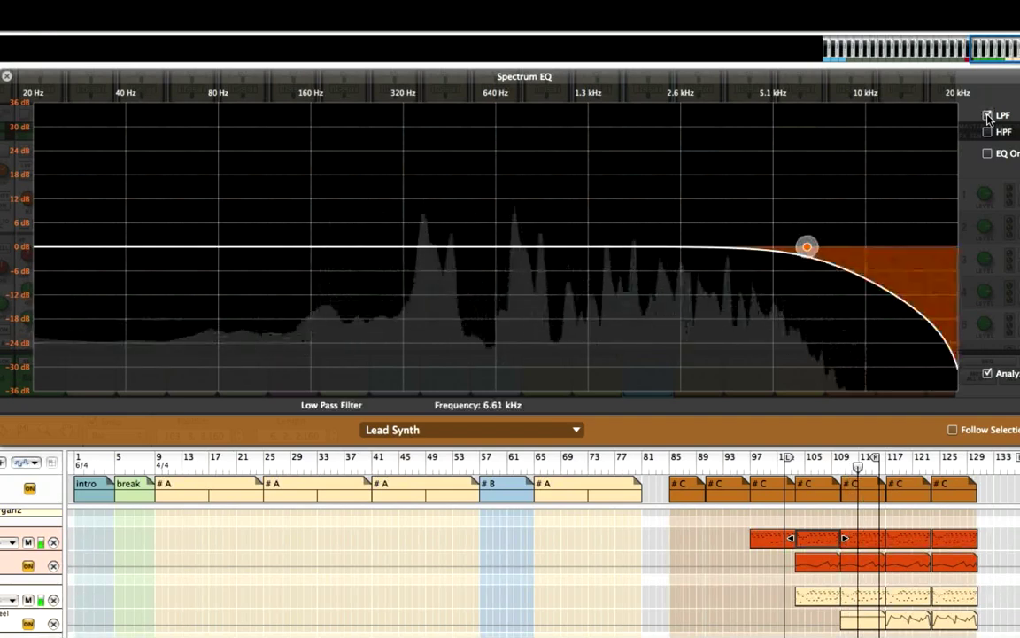
{"action": "left_click", "coordinate": [988, 132]}
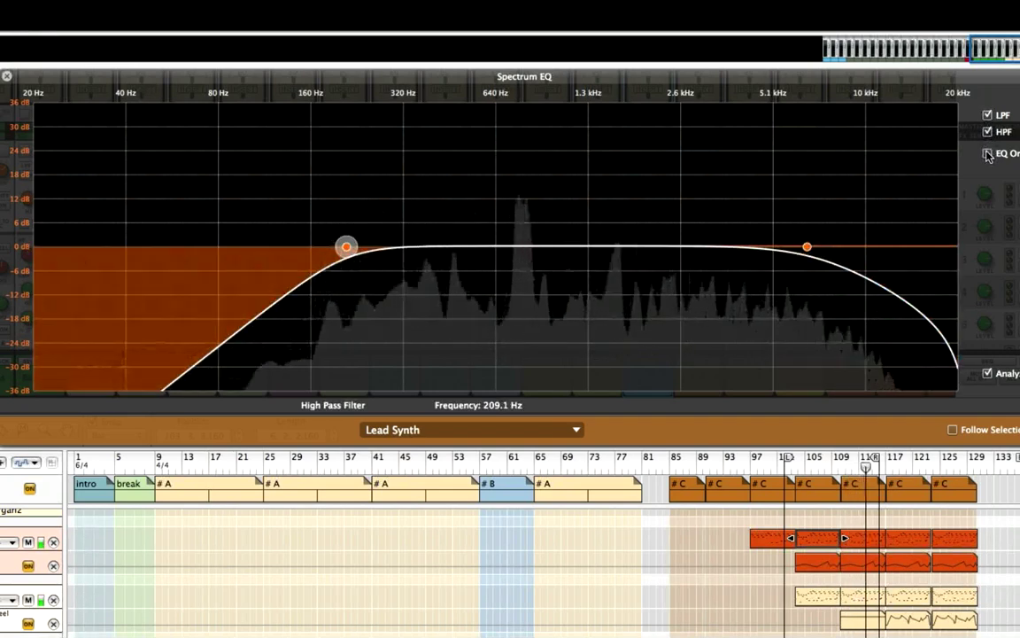
{"action": "left_click", "coordinate": [988, 153]}
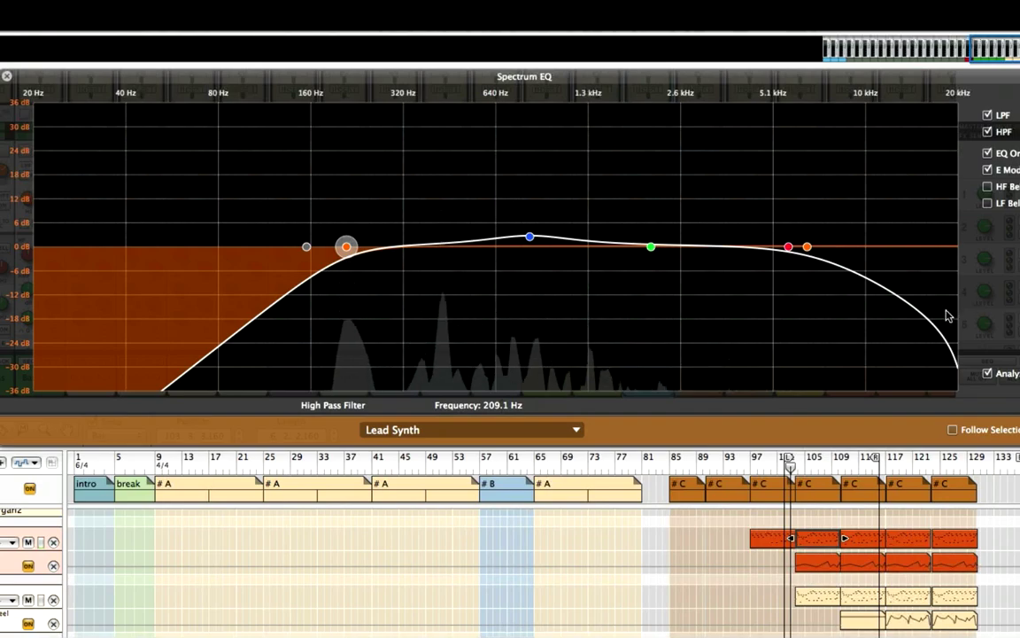
- Close the Spectrum EQ and scroll the mixer to show the faders across the drum channels
{"action": "left_click", "coordinate": [6, 77]}
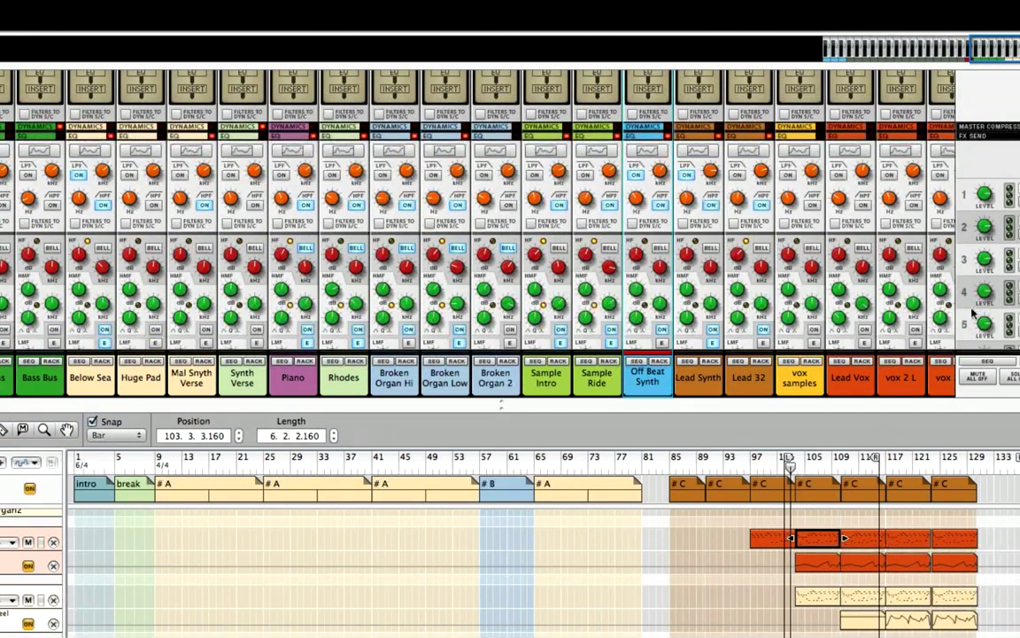
{"action": "scroll", "coordinate": [479, 208], "scroll_direction": "down", "scroll_amount": 10}
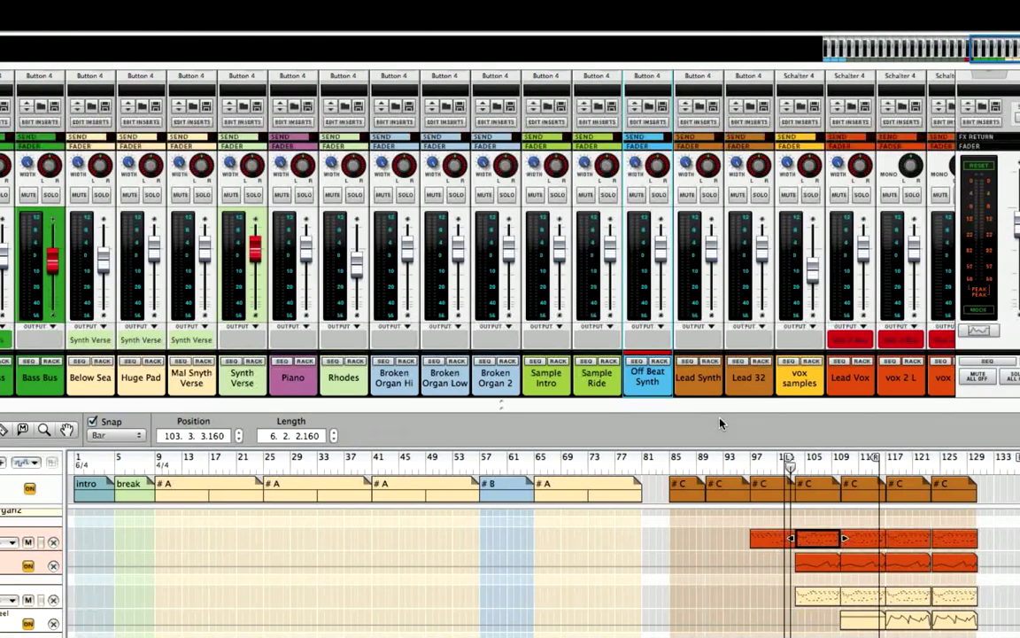
{"action": "scroll", "coordinate": [709, 354], "scroll_direction": "right", "scroll_amount": 3}
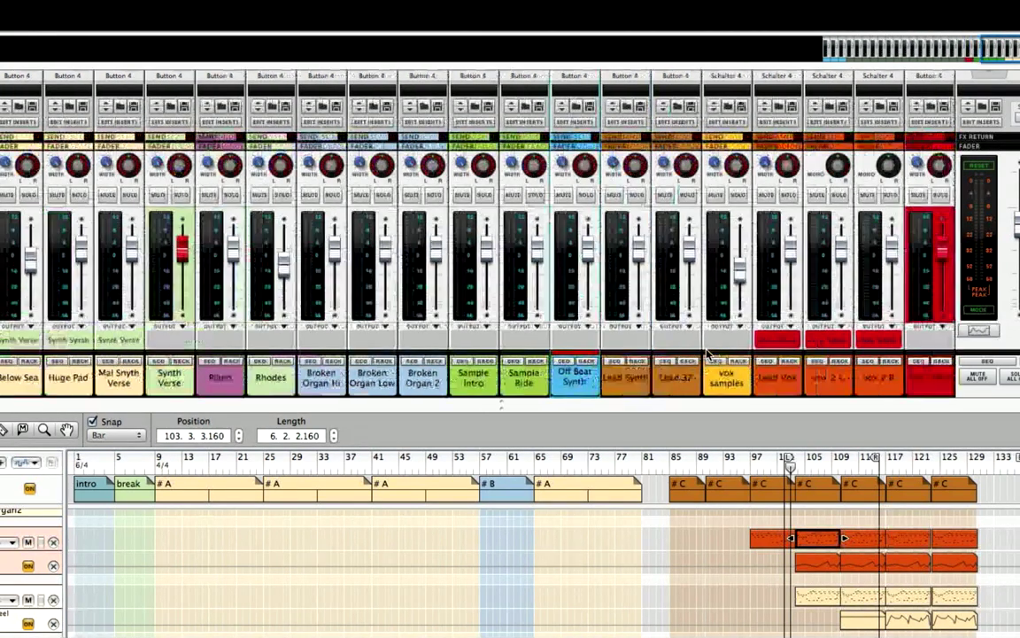